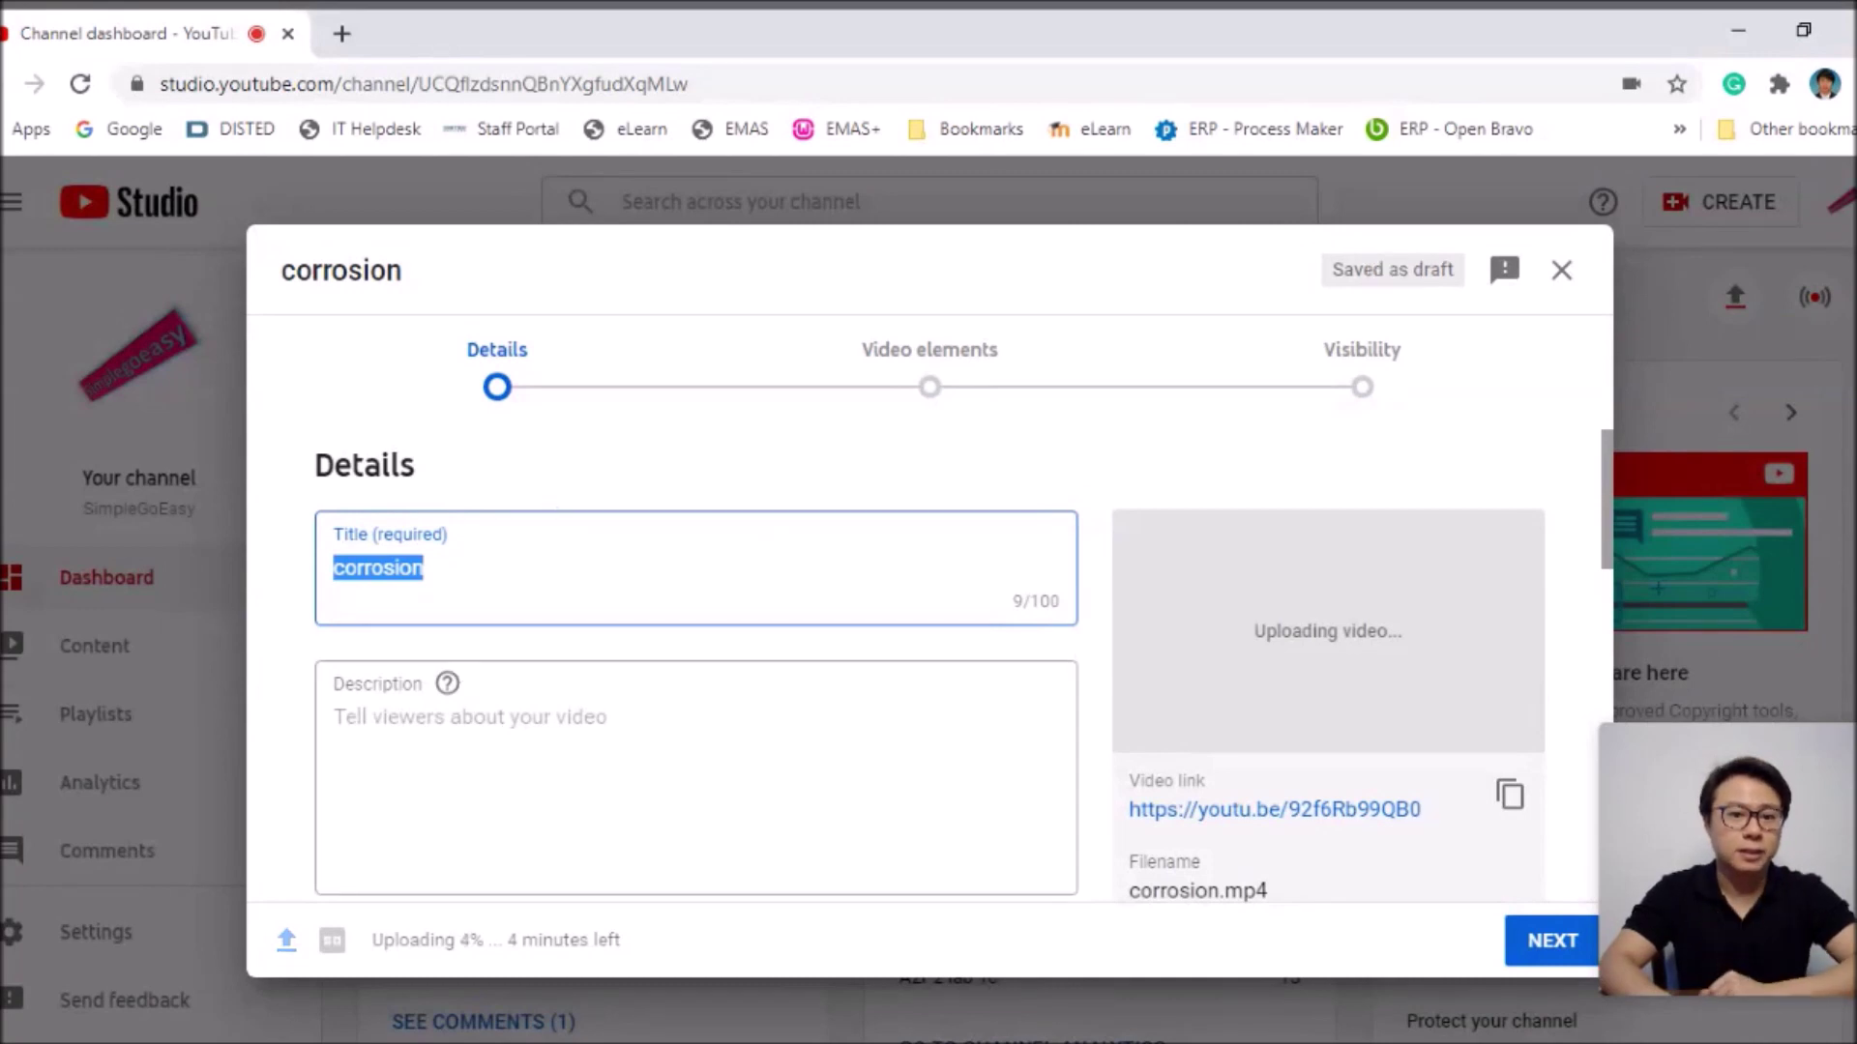
- Mark the corrosion video as not made for kids, leaving the thumbnail and playlist settings as they are
scroll(416, 682, down, 4)
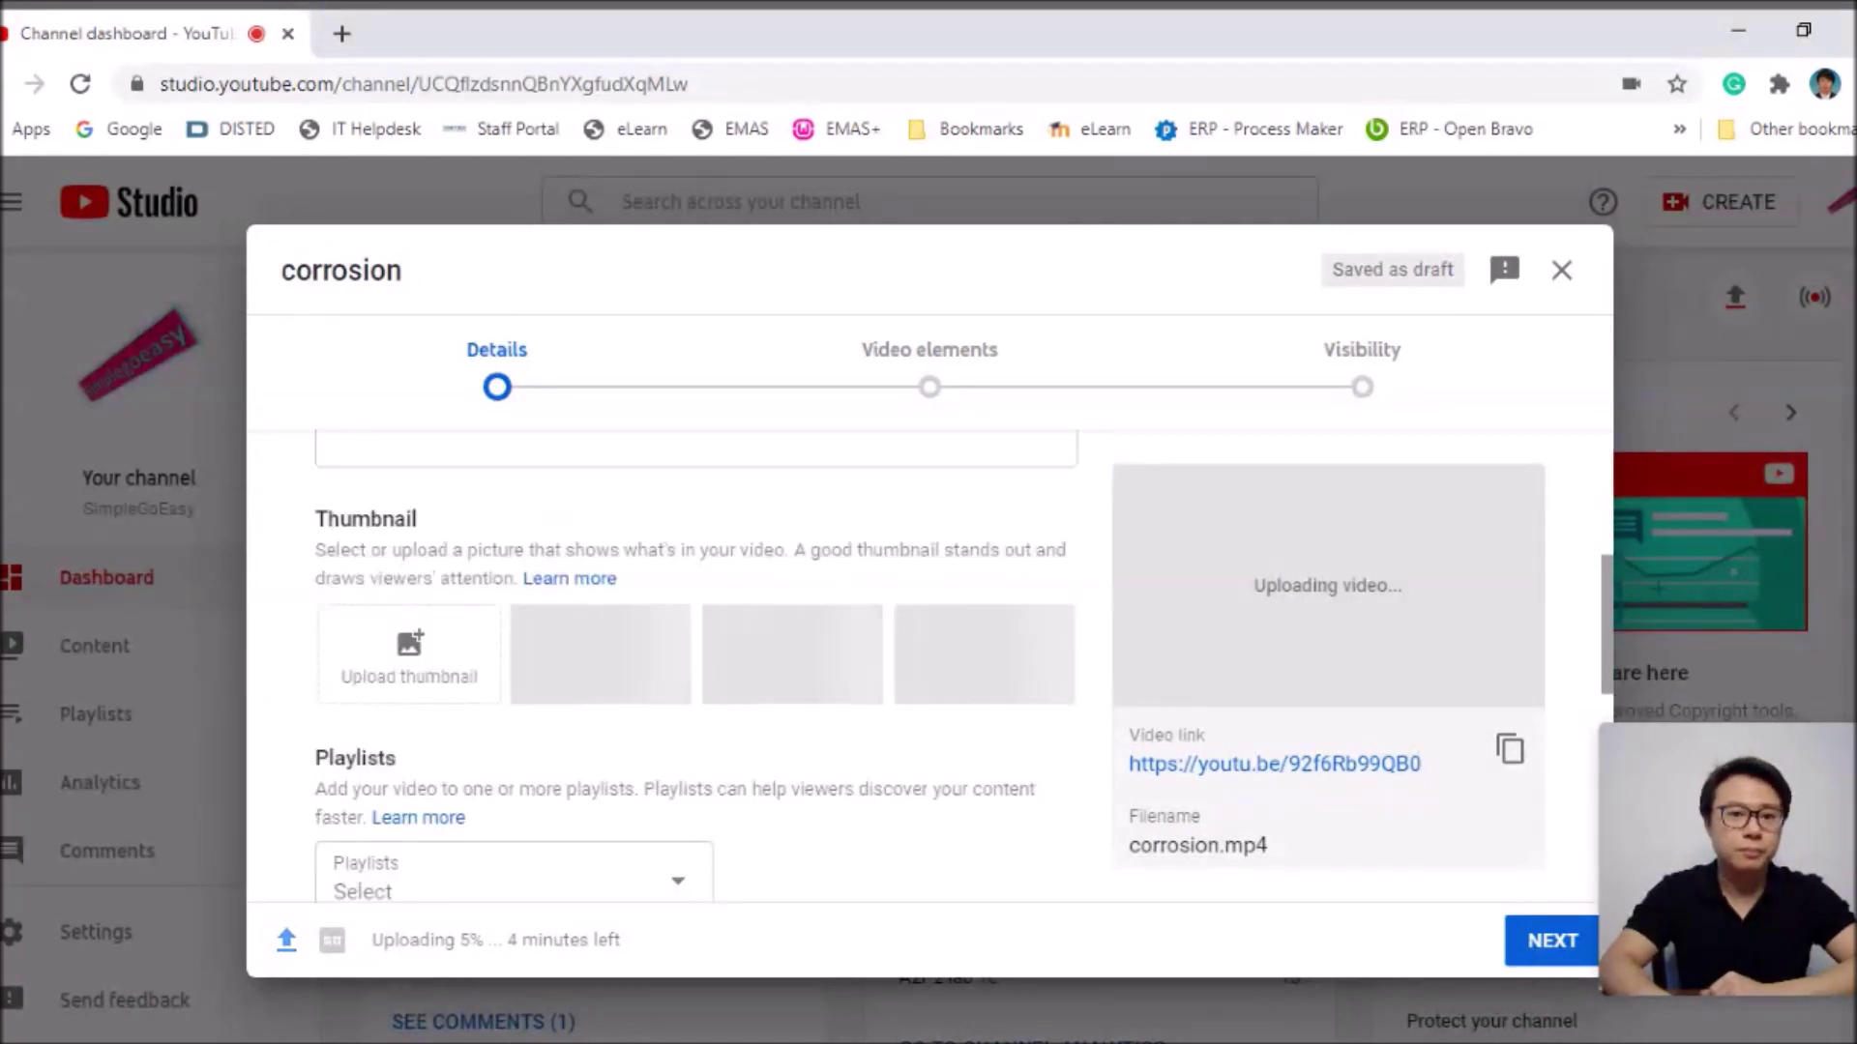
scroll(416, 682, down, 2)
scroll(416, 685, up, 1)
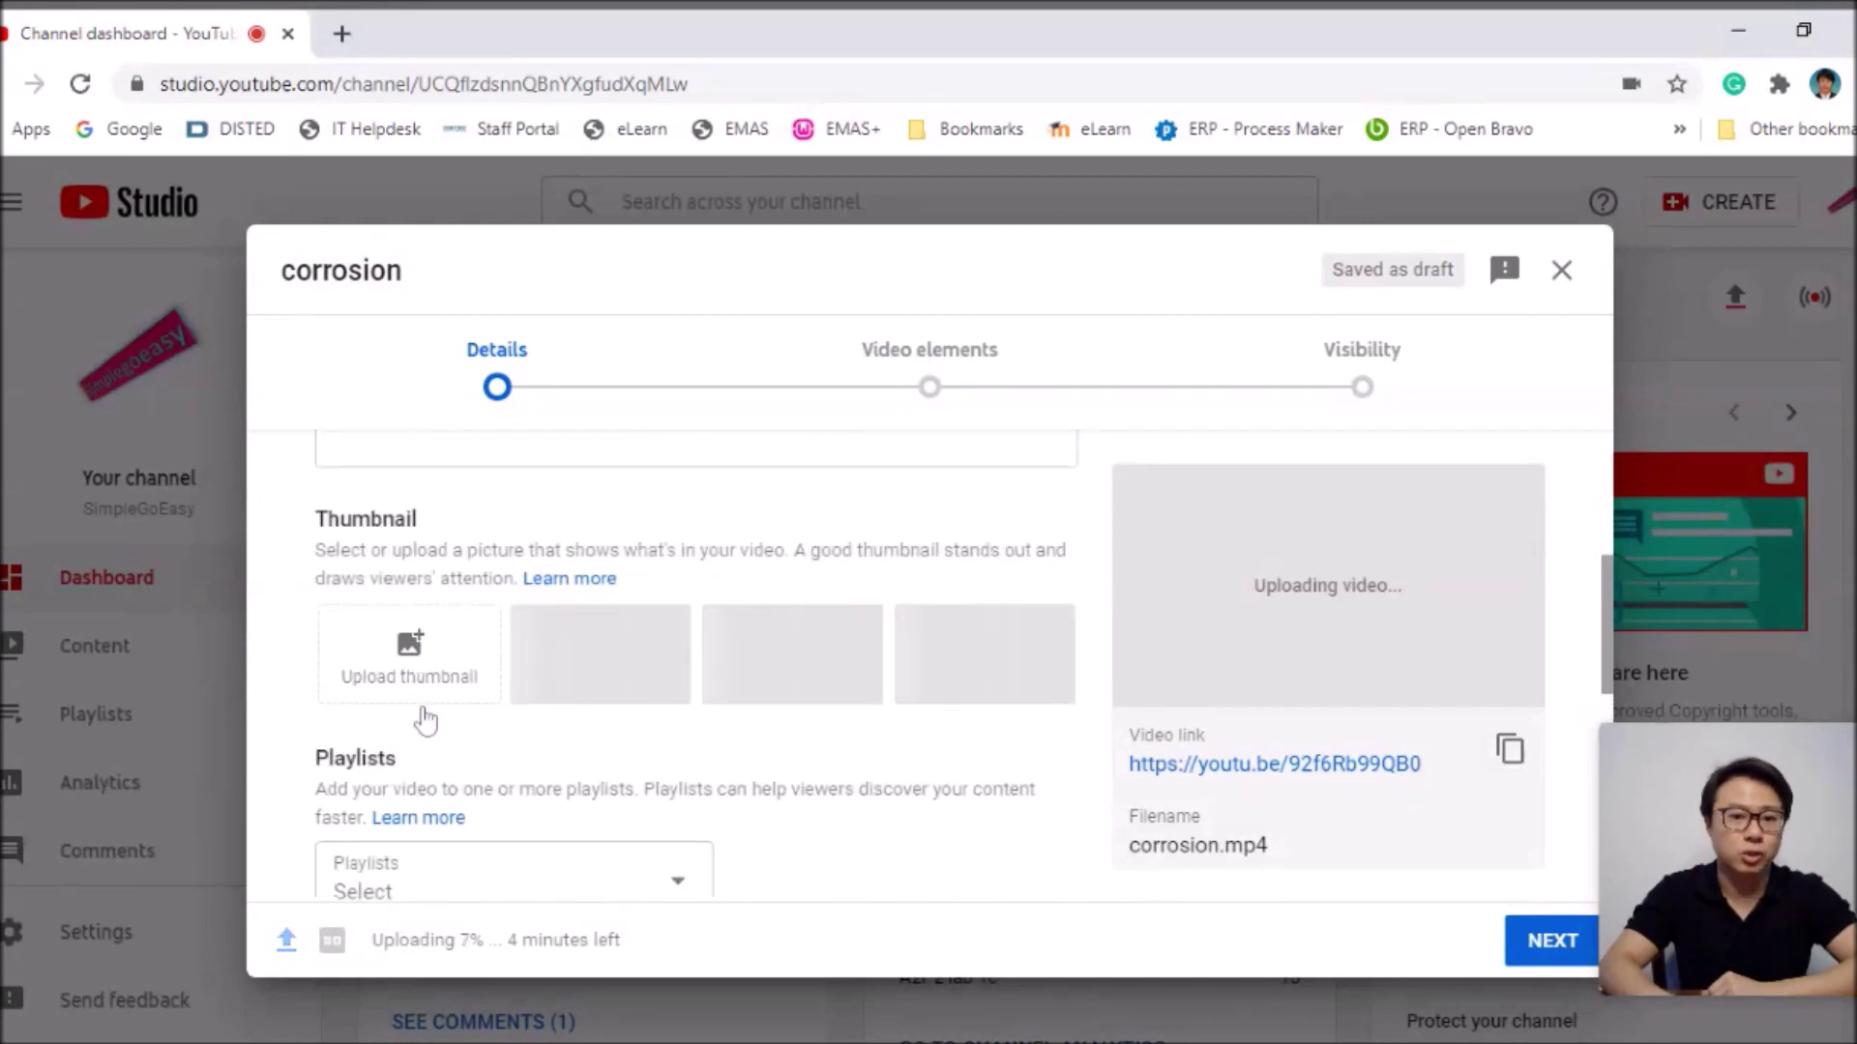
scroll(425, 715, down, 5)
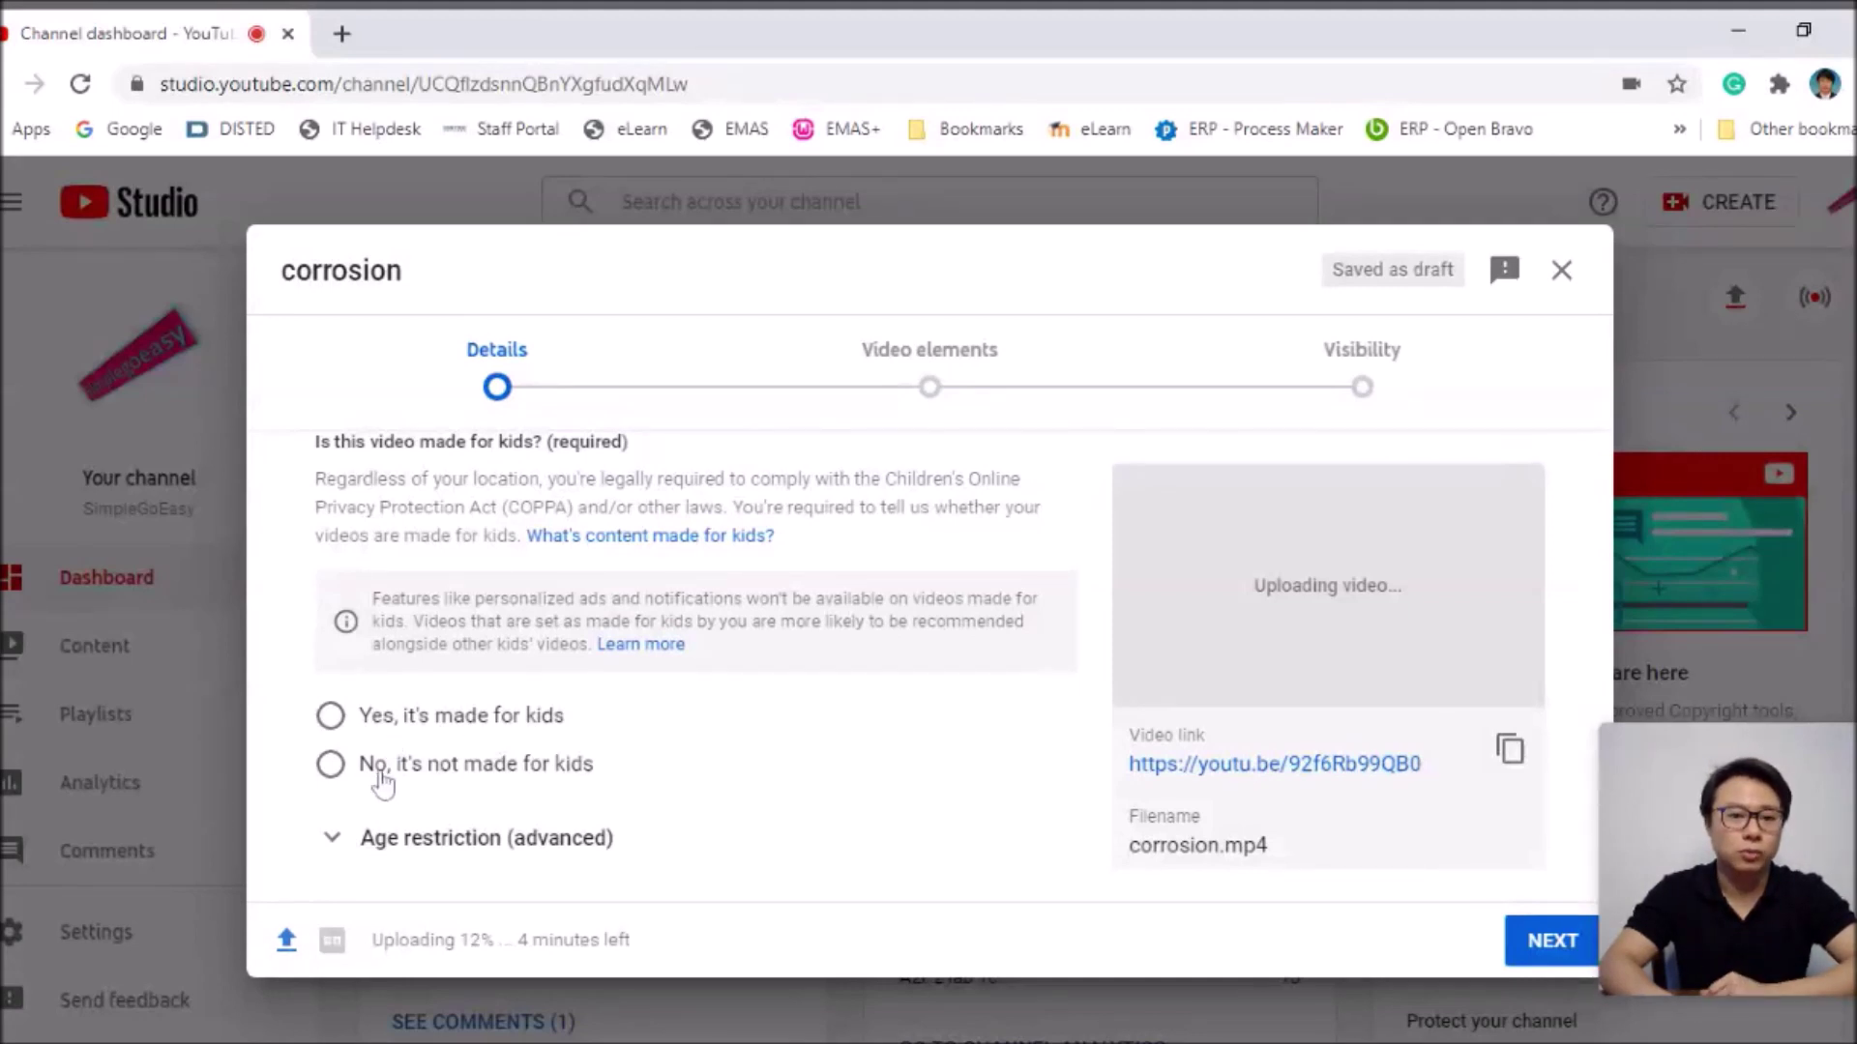
click(341, 769)
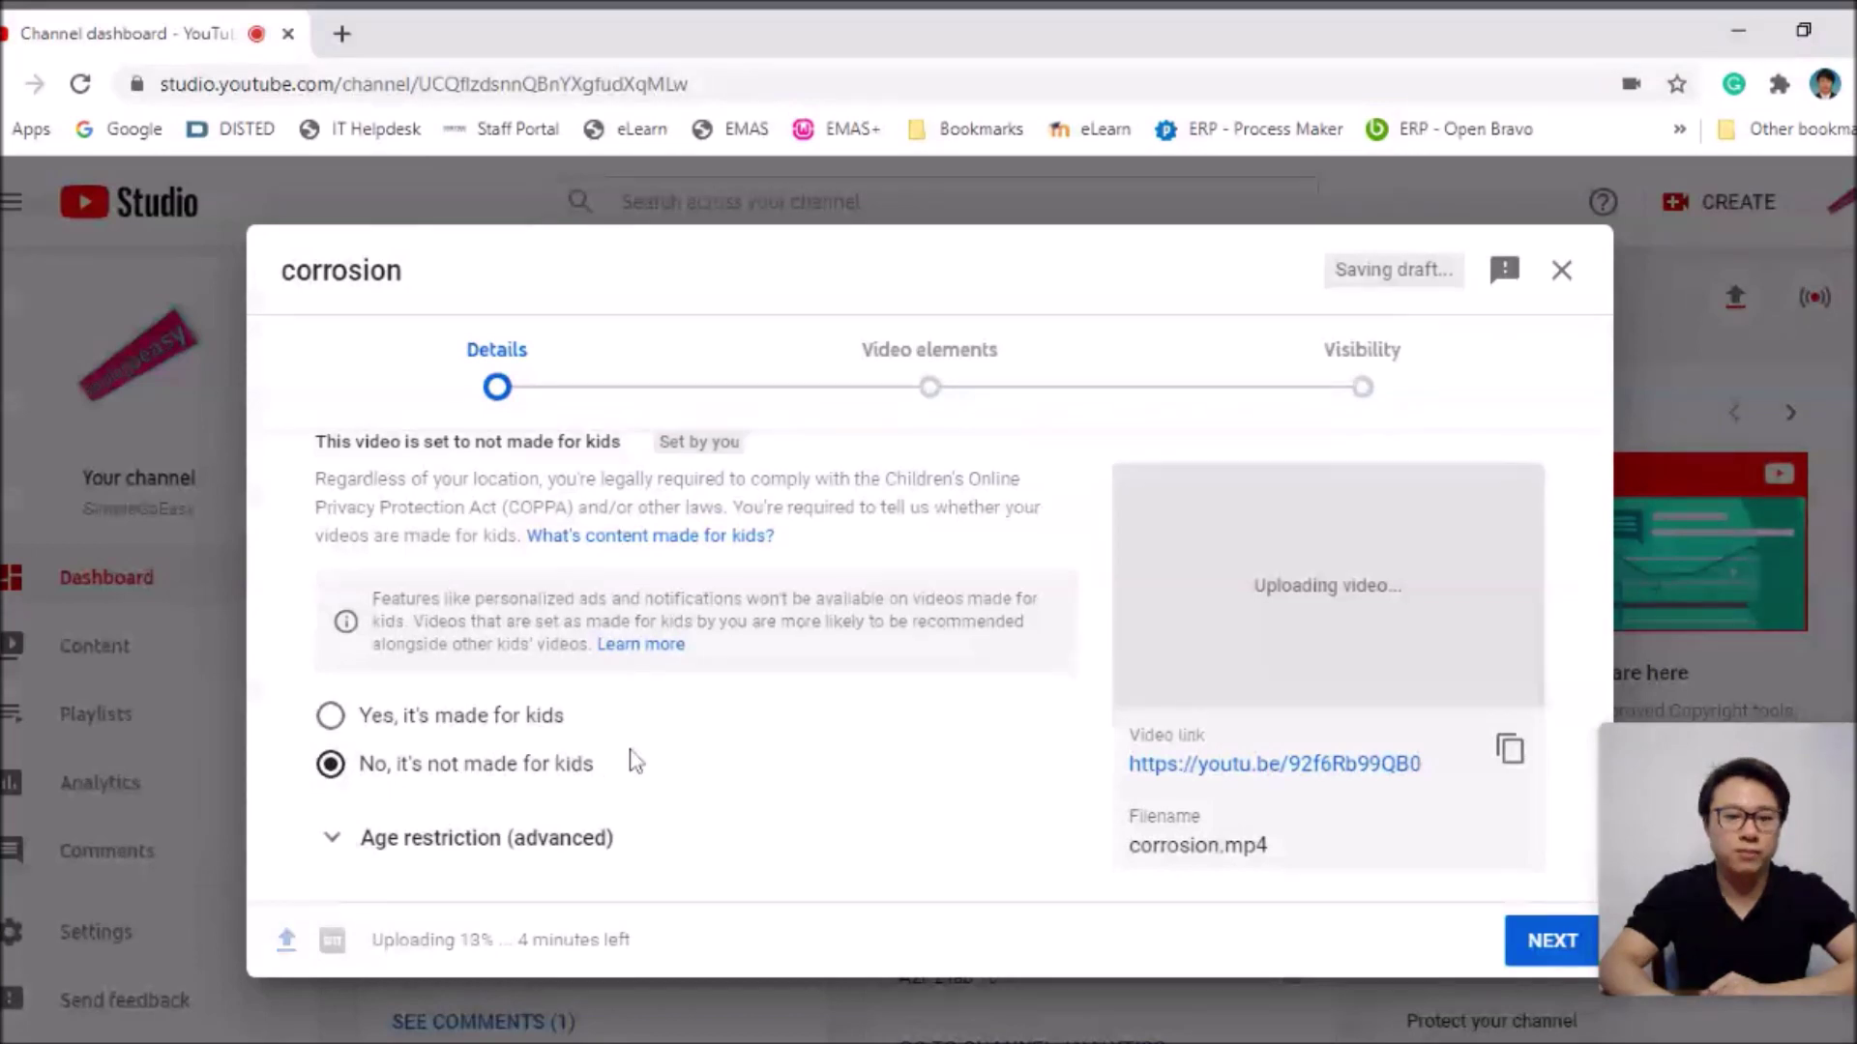
- Reveal the additional video options and set the video language to English
scroll(633, 762, down, 2)
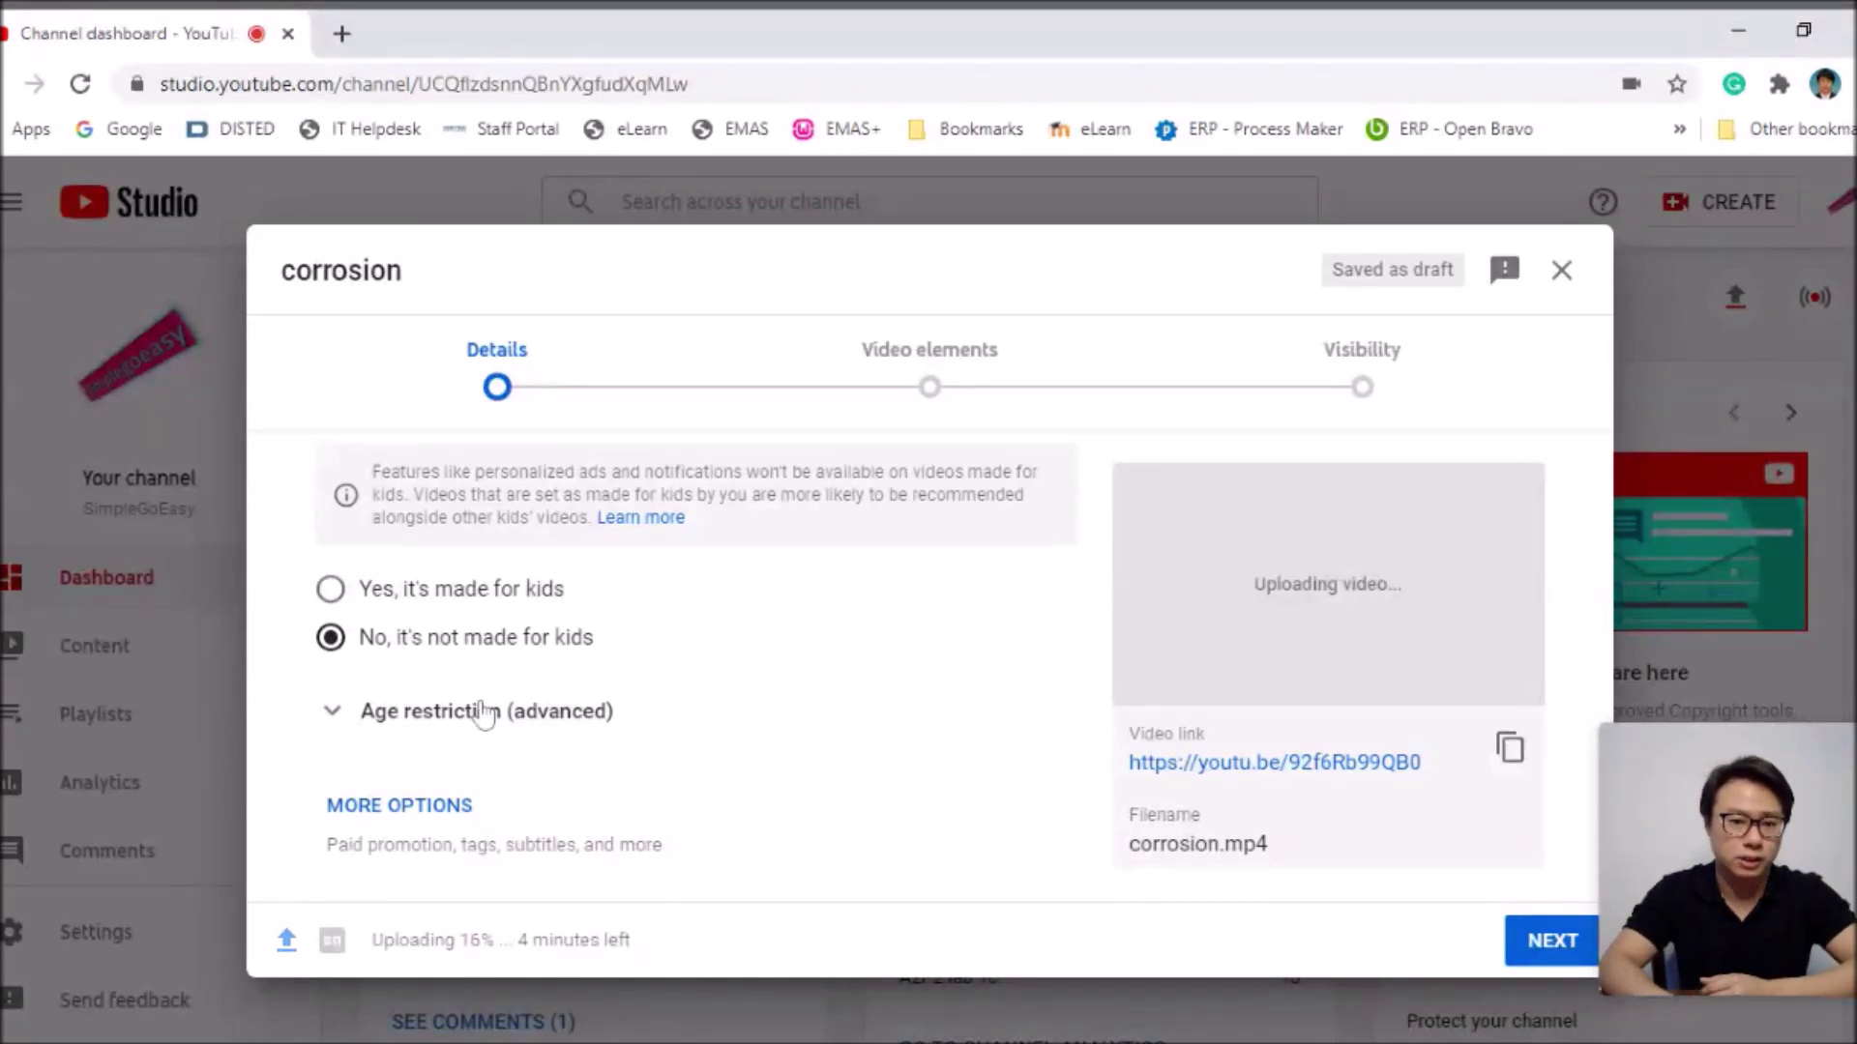
click(387, 810)
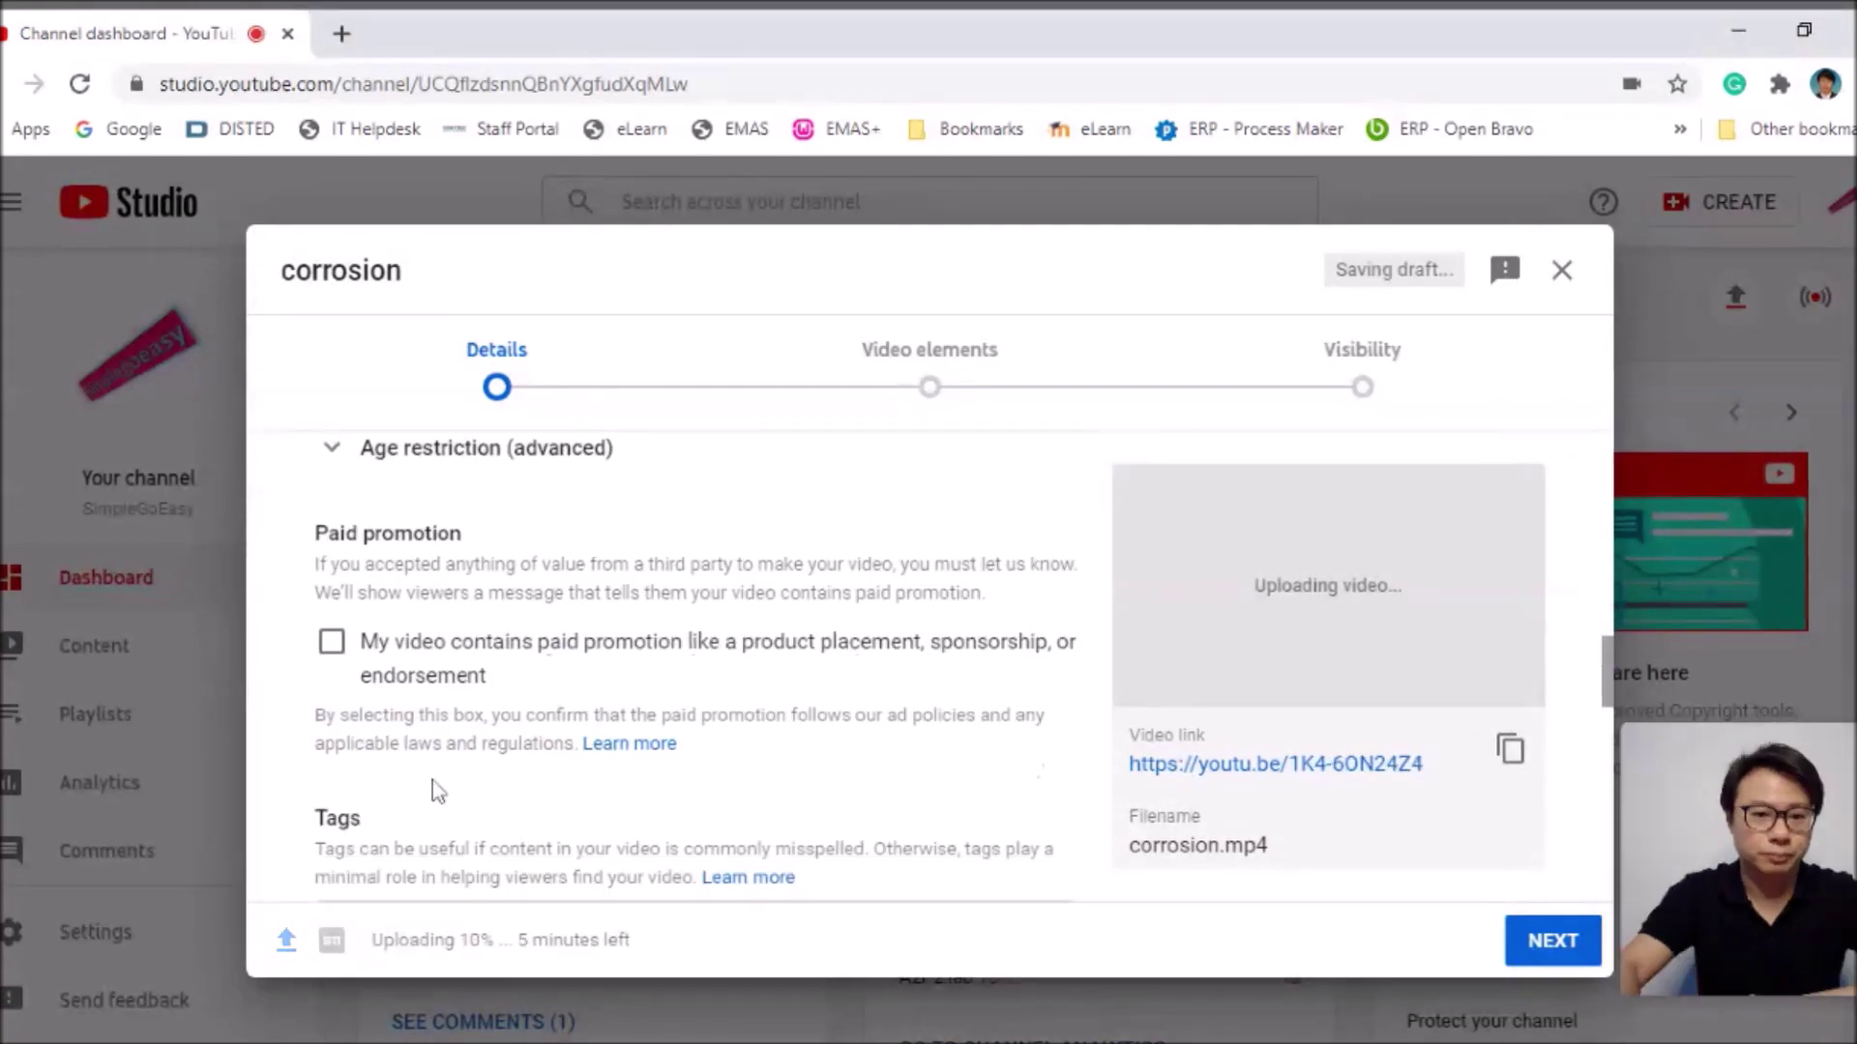
scroll(433, 791, down, 4)
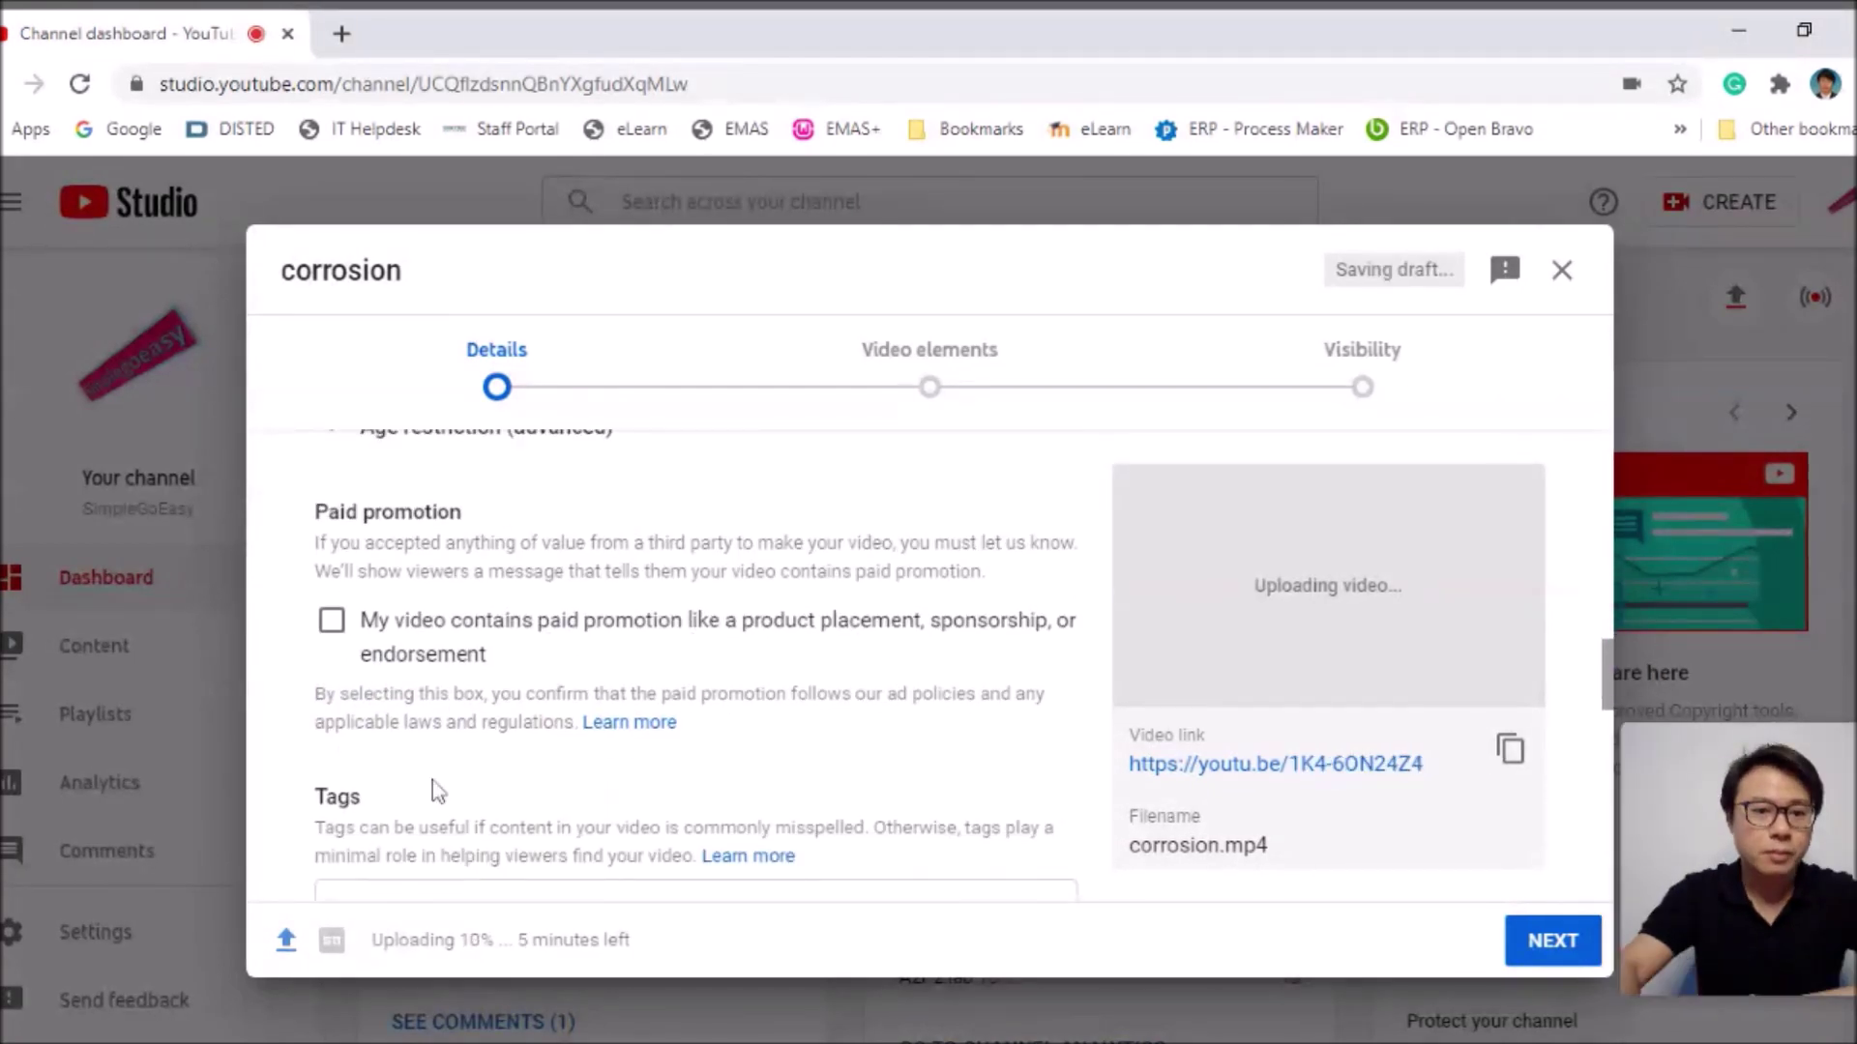
scroll(599, 720, down, 1)
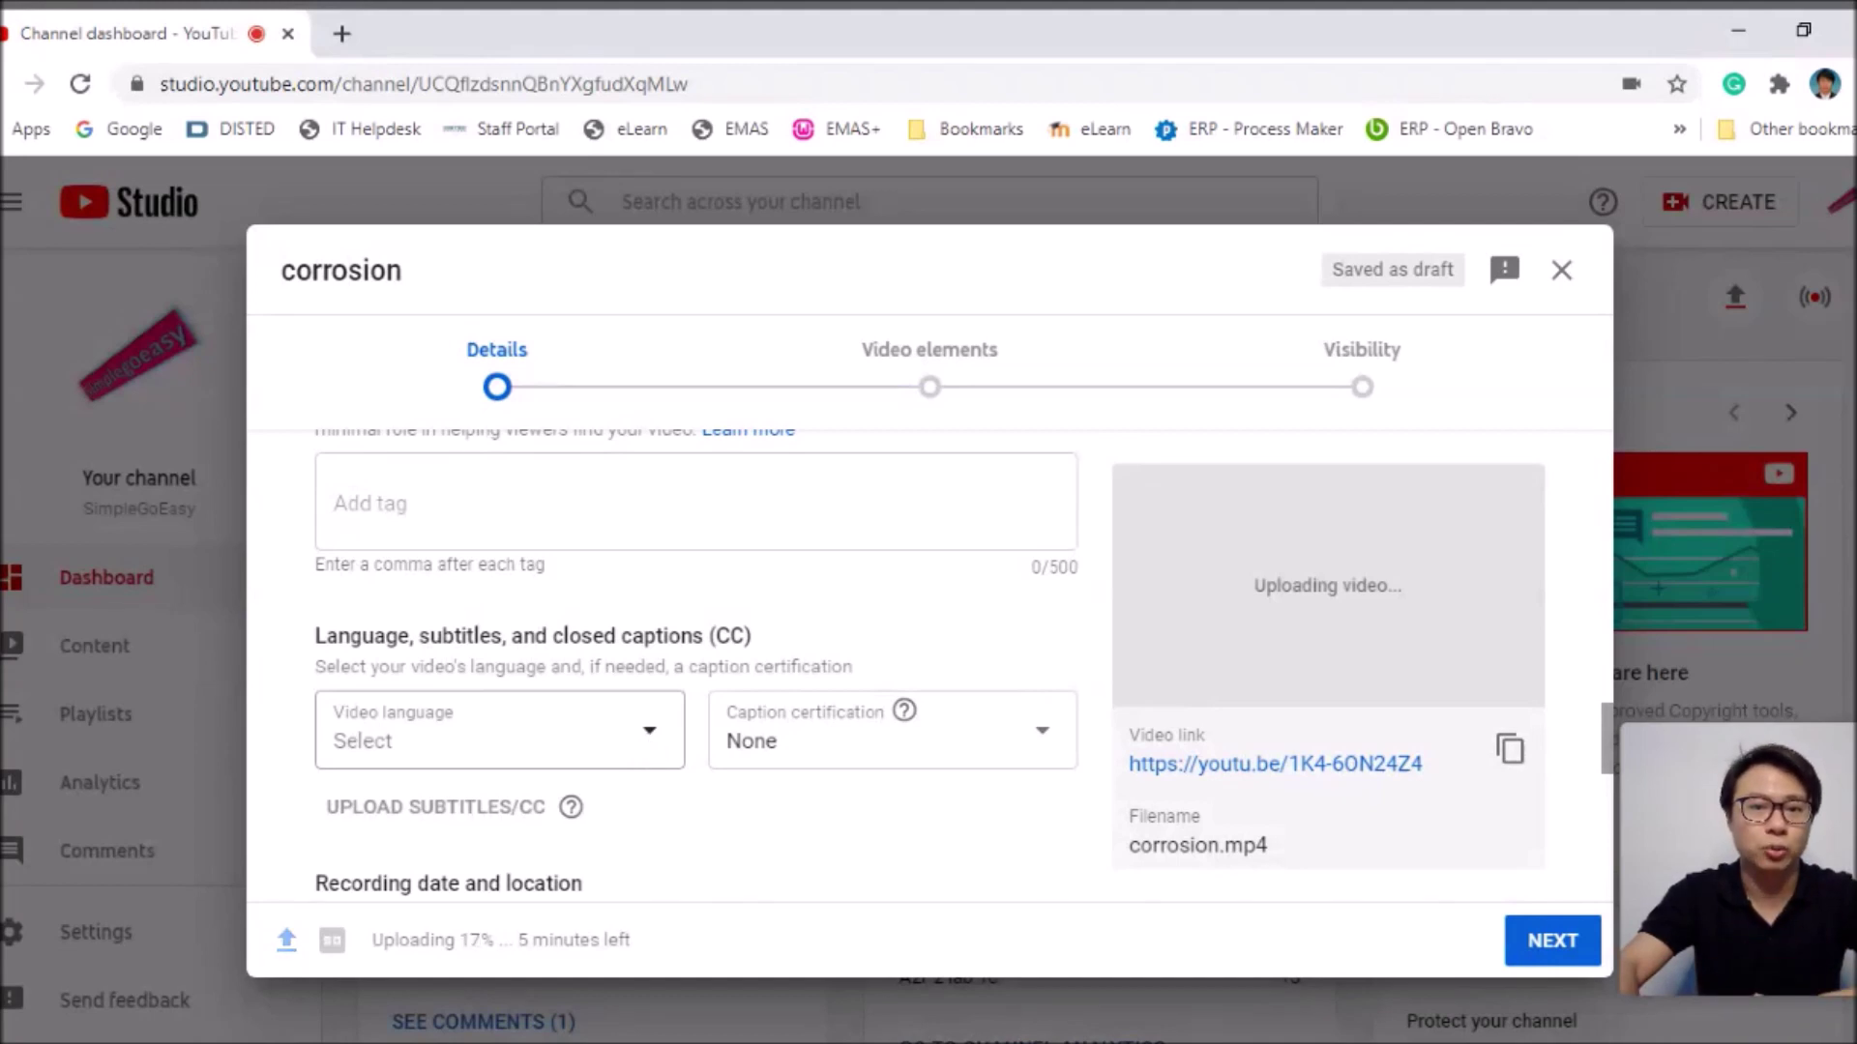
click(623, 743)
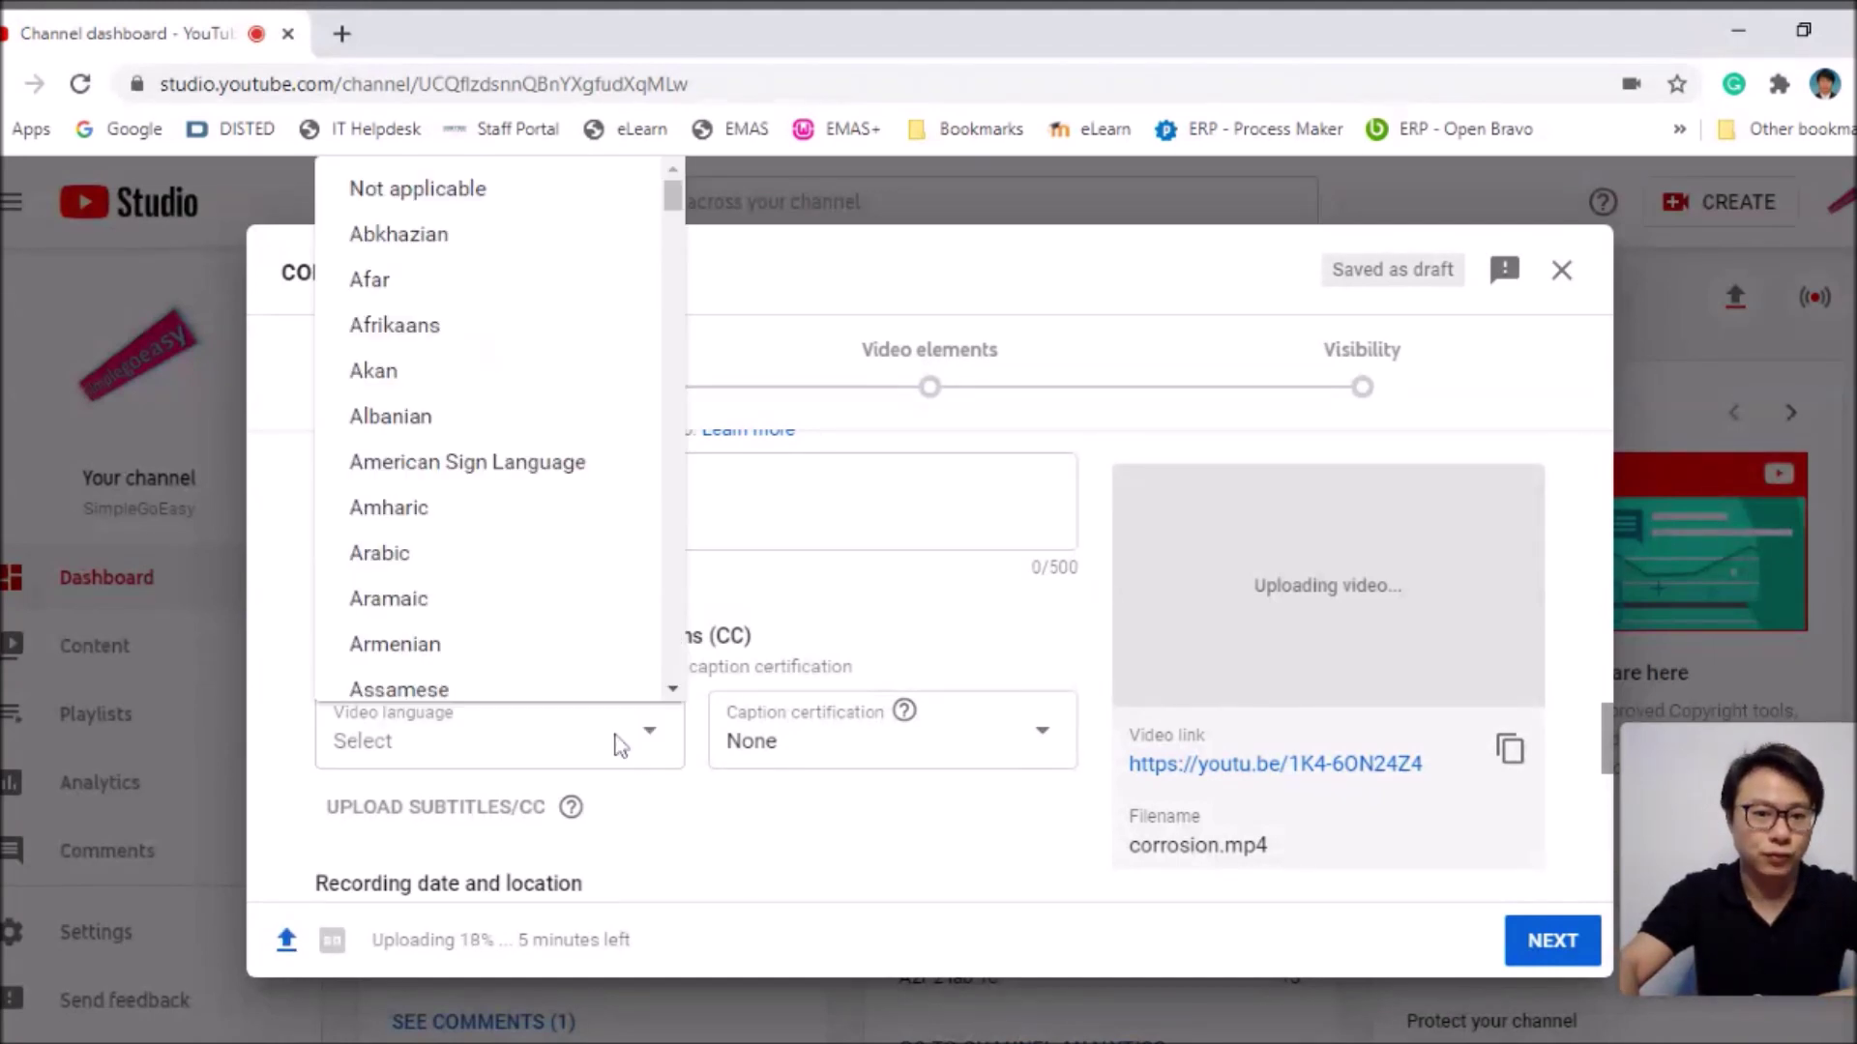
scroll(542, 561, down, 20)
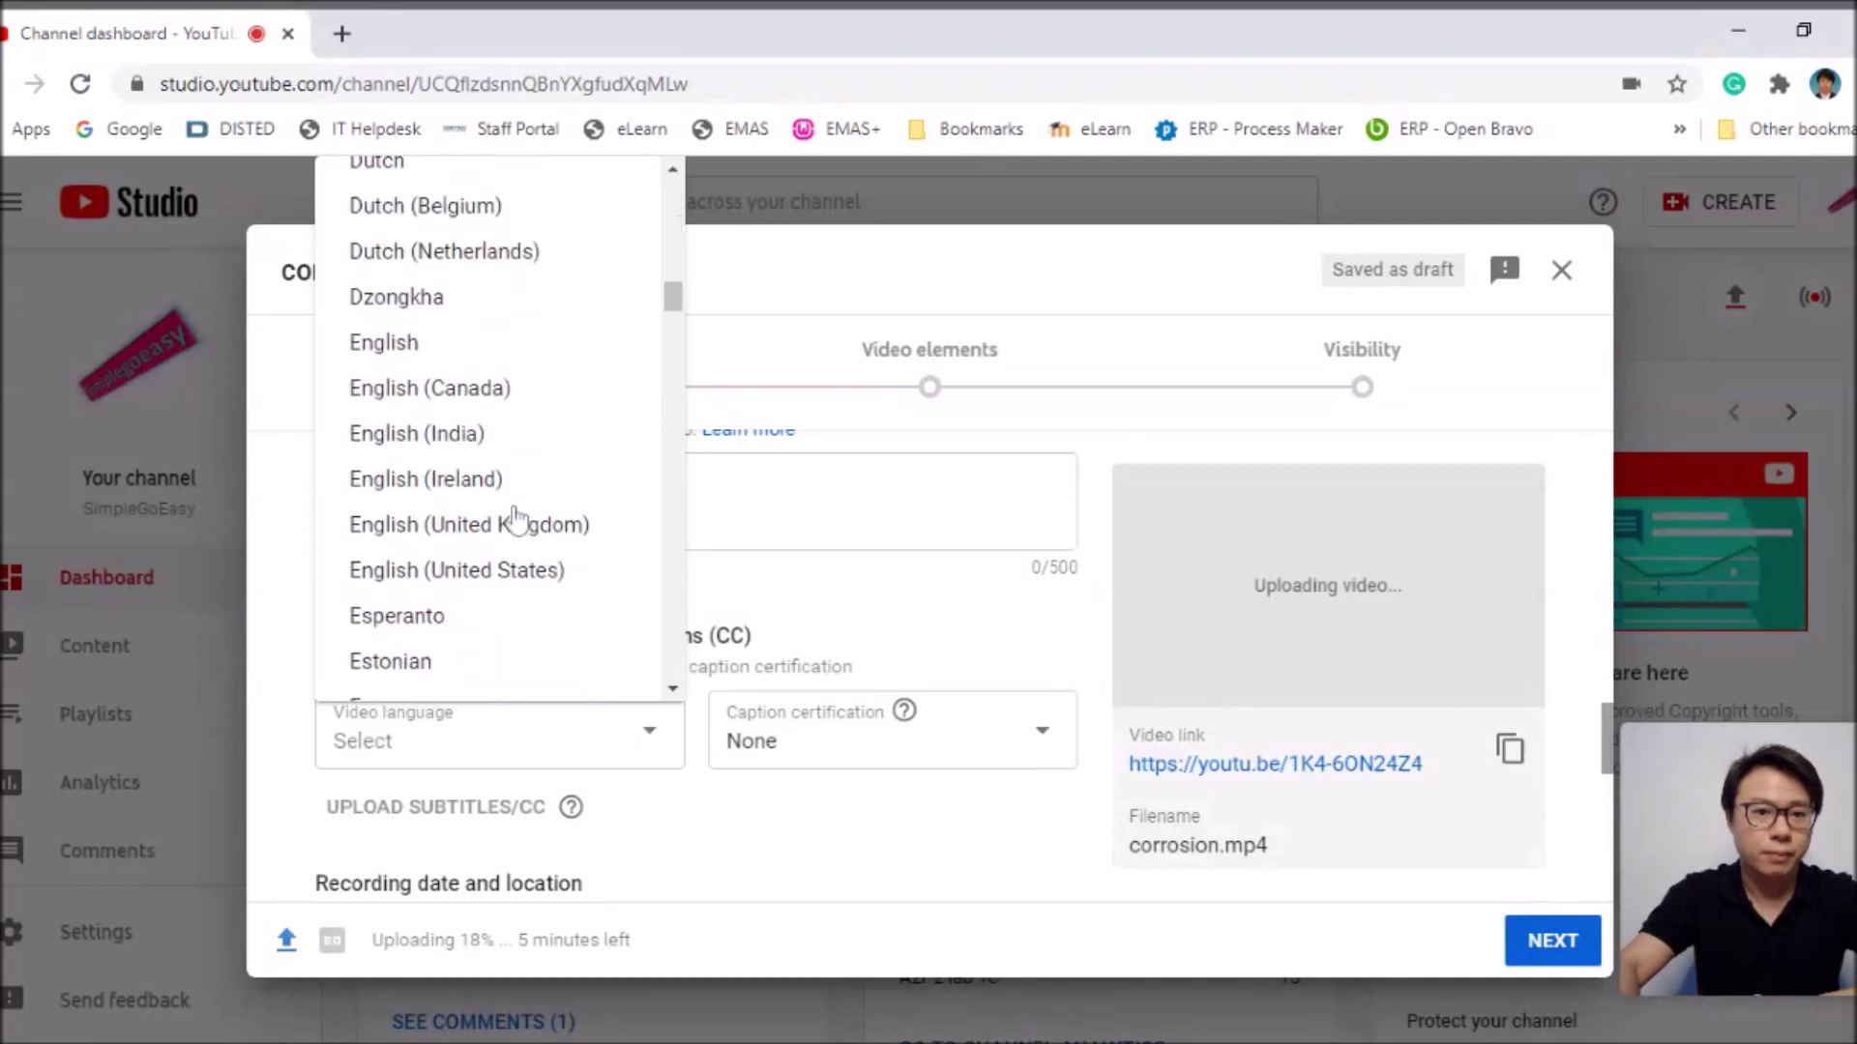
click(416, 346)
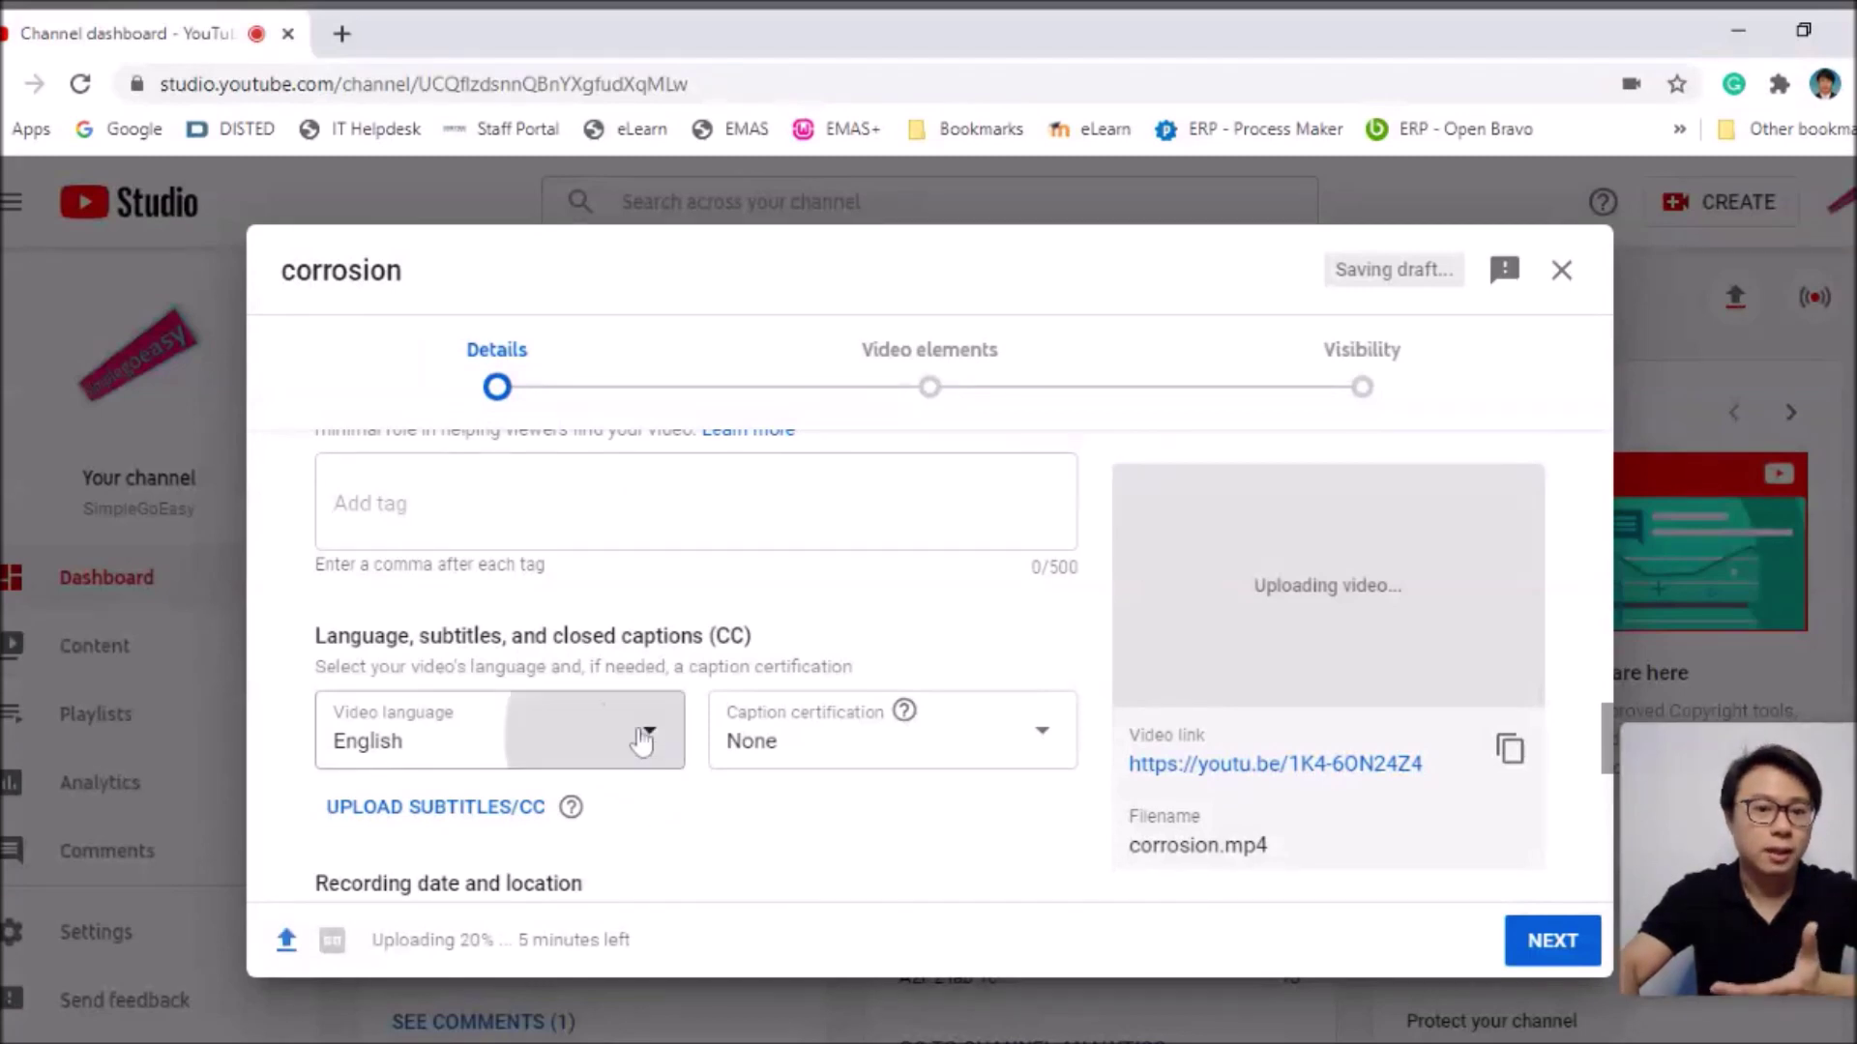
click(488, 735)
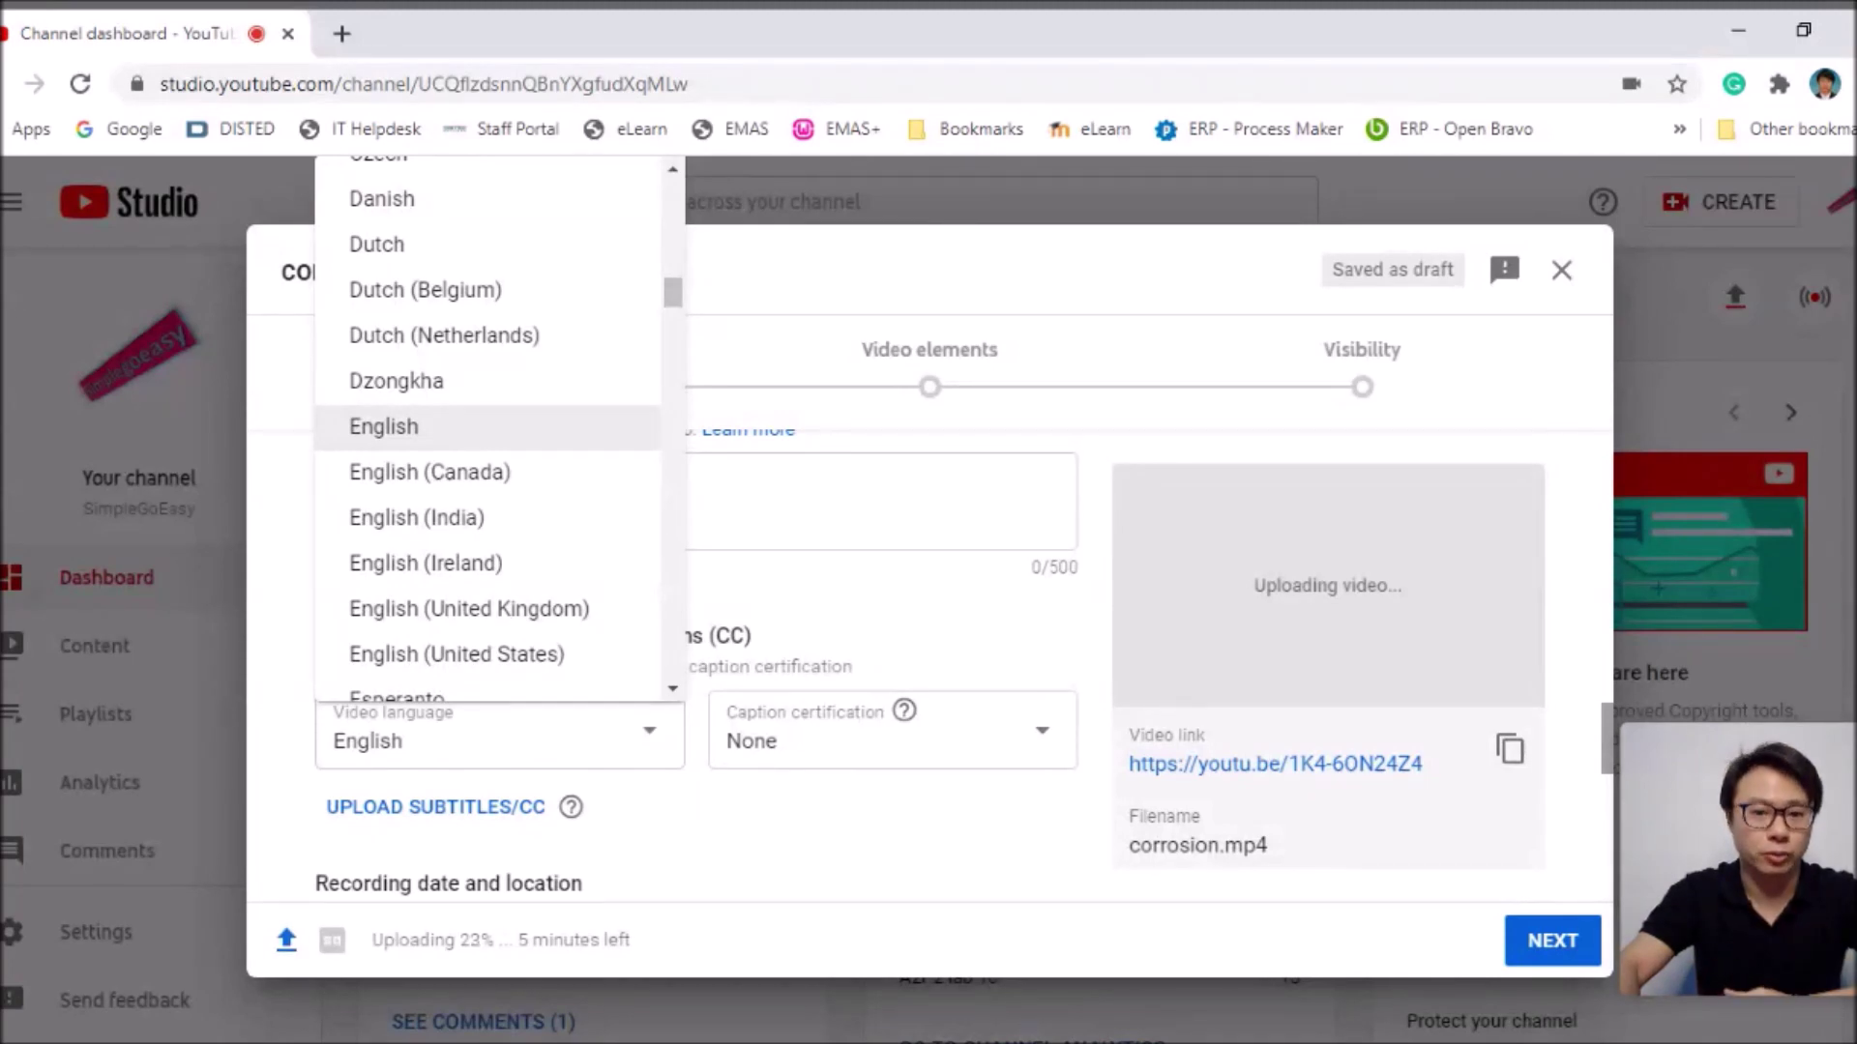
click(660, 744)
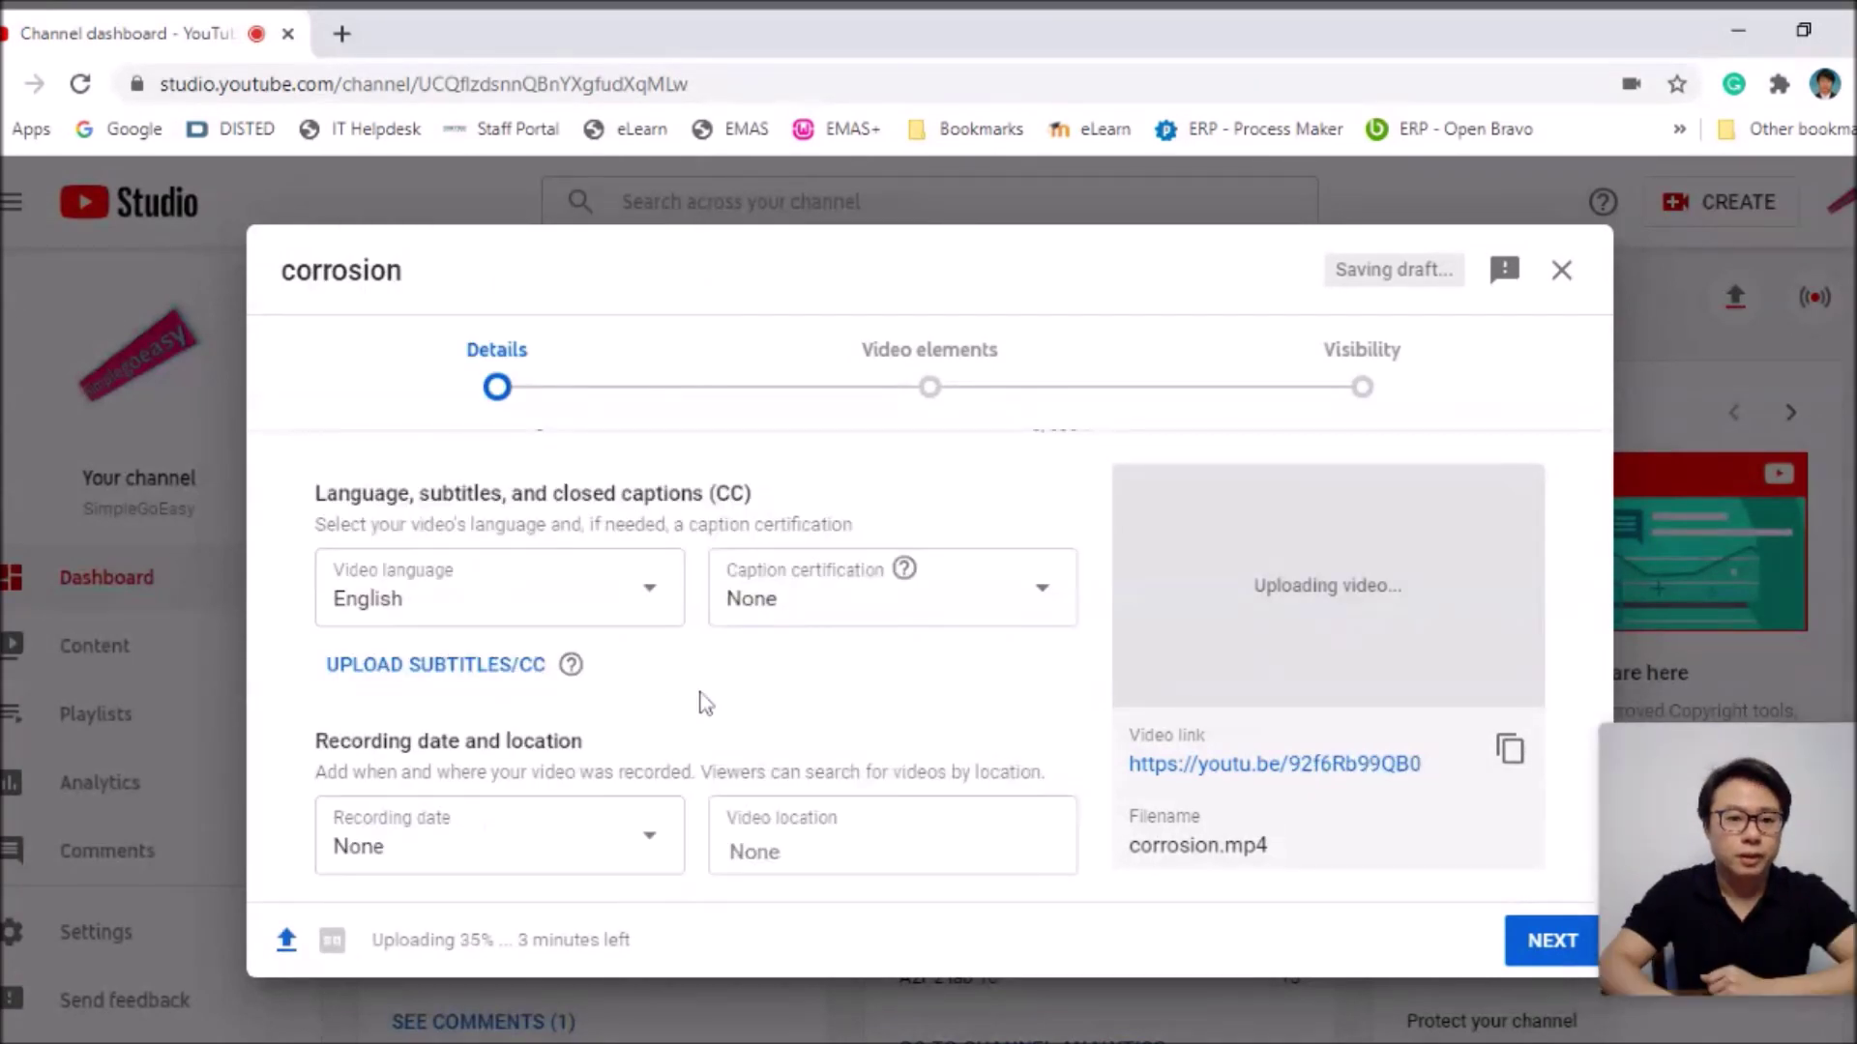
- Advance past the details and video elements and save the video with Private visibility
scroll(704, 703, down, 7)
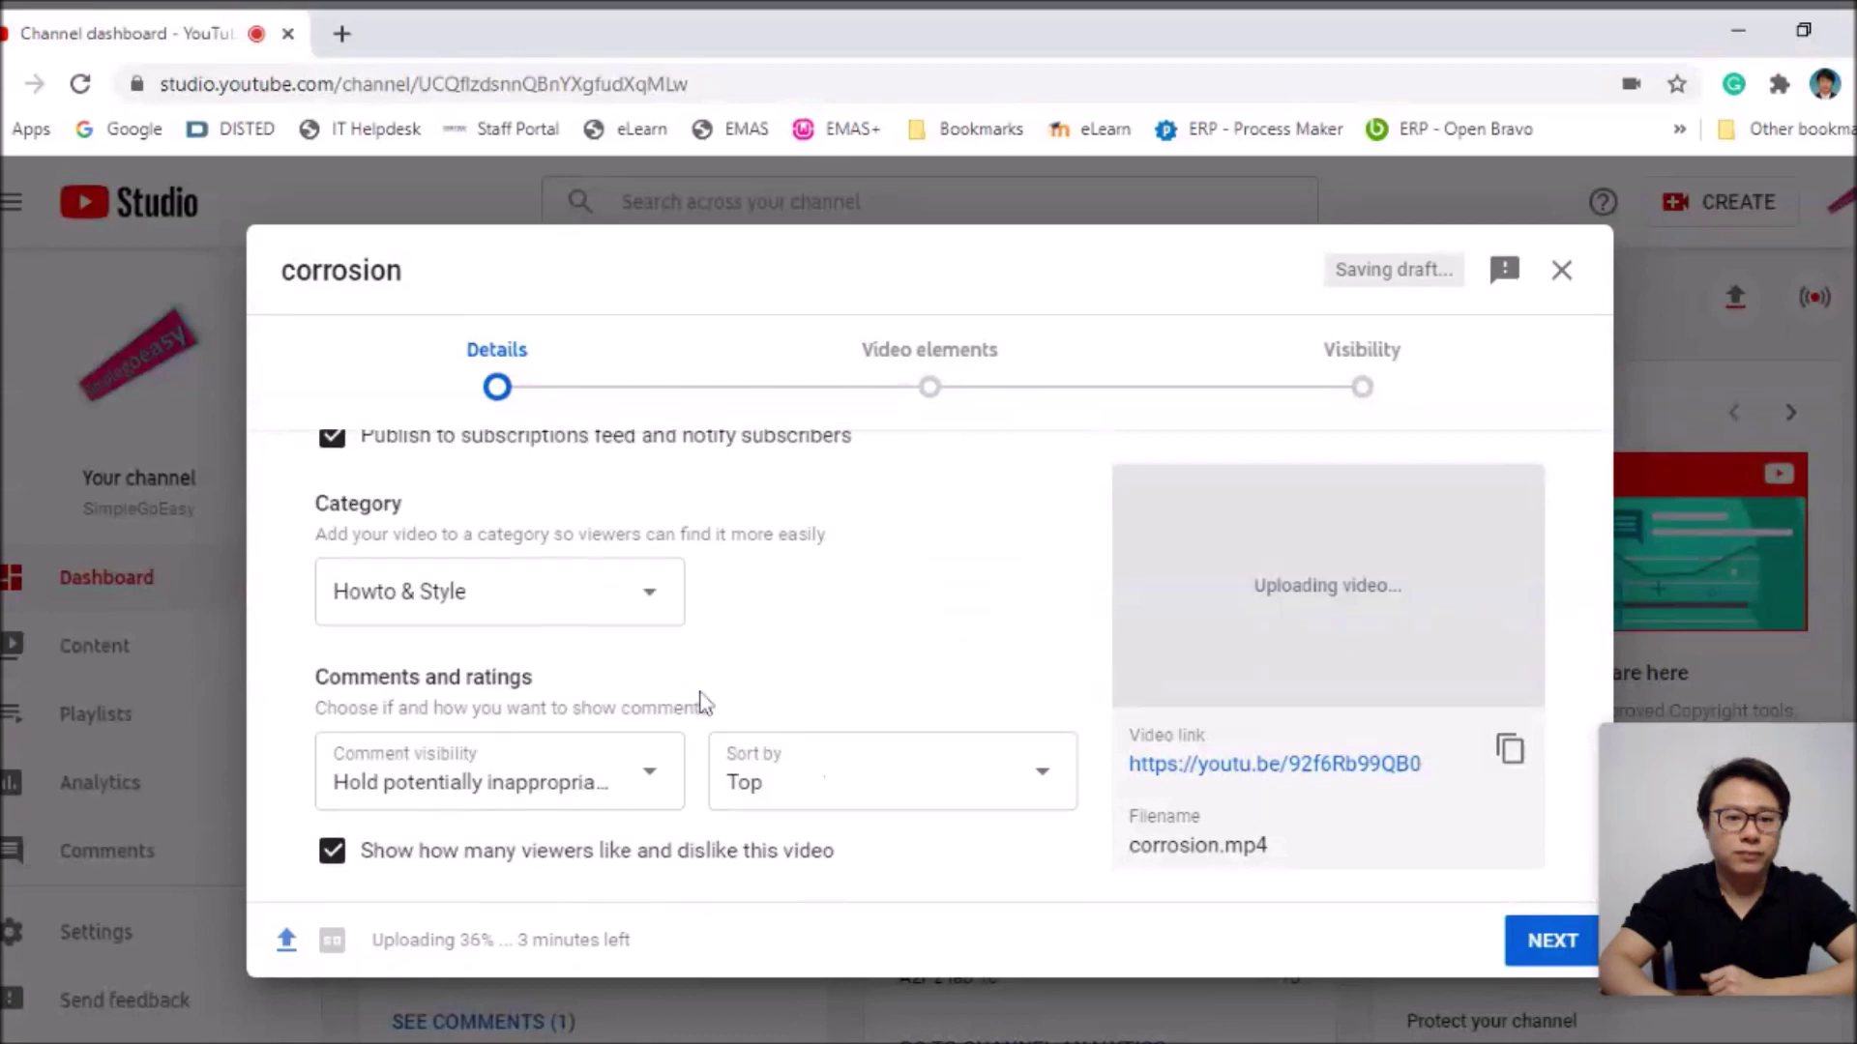
click(1526, 950)
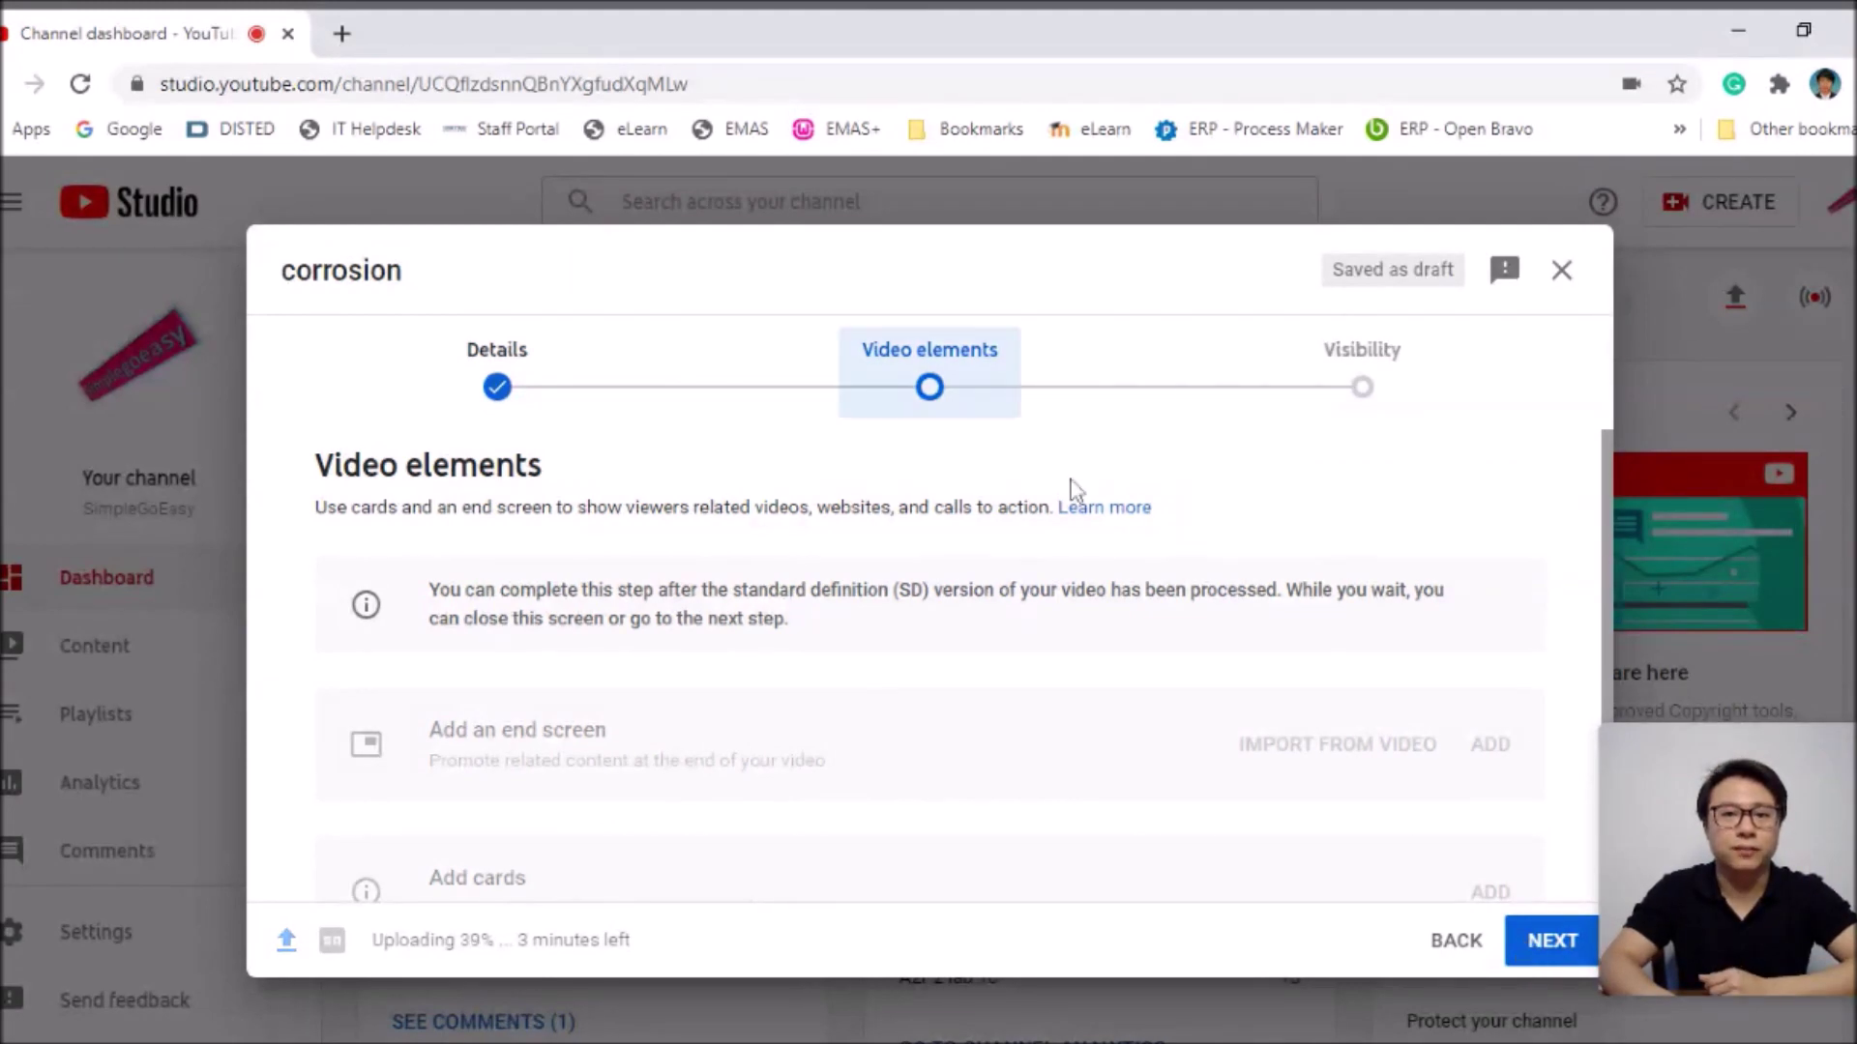
click(1543, 956)
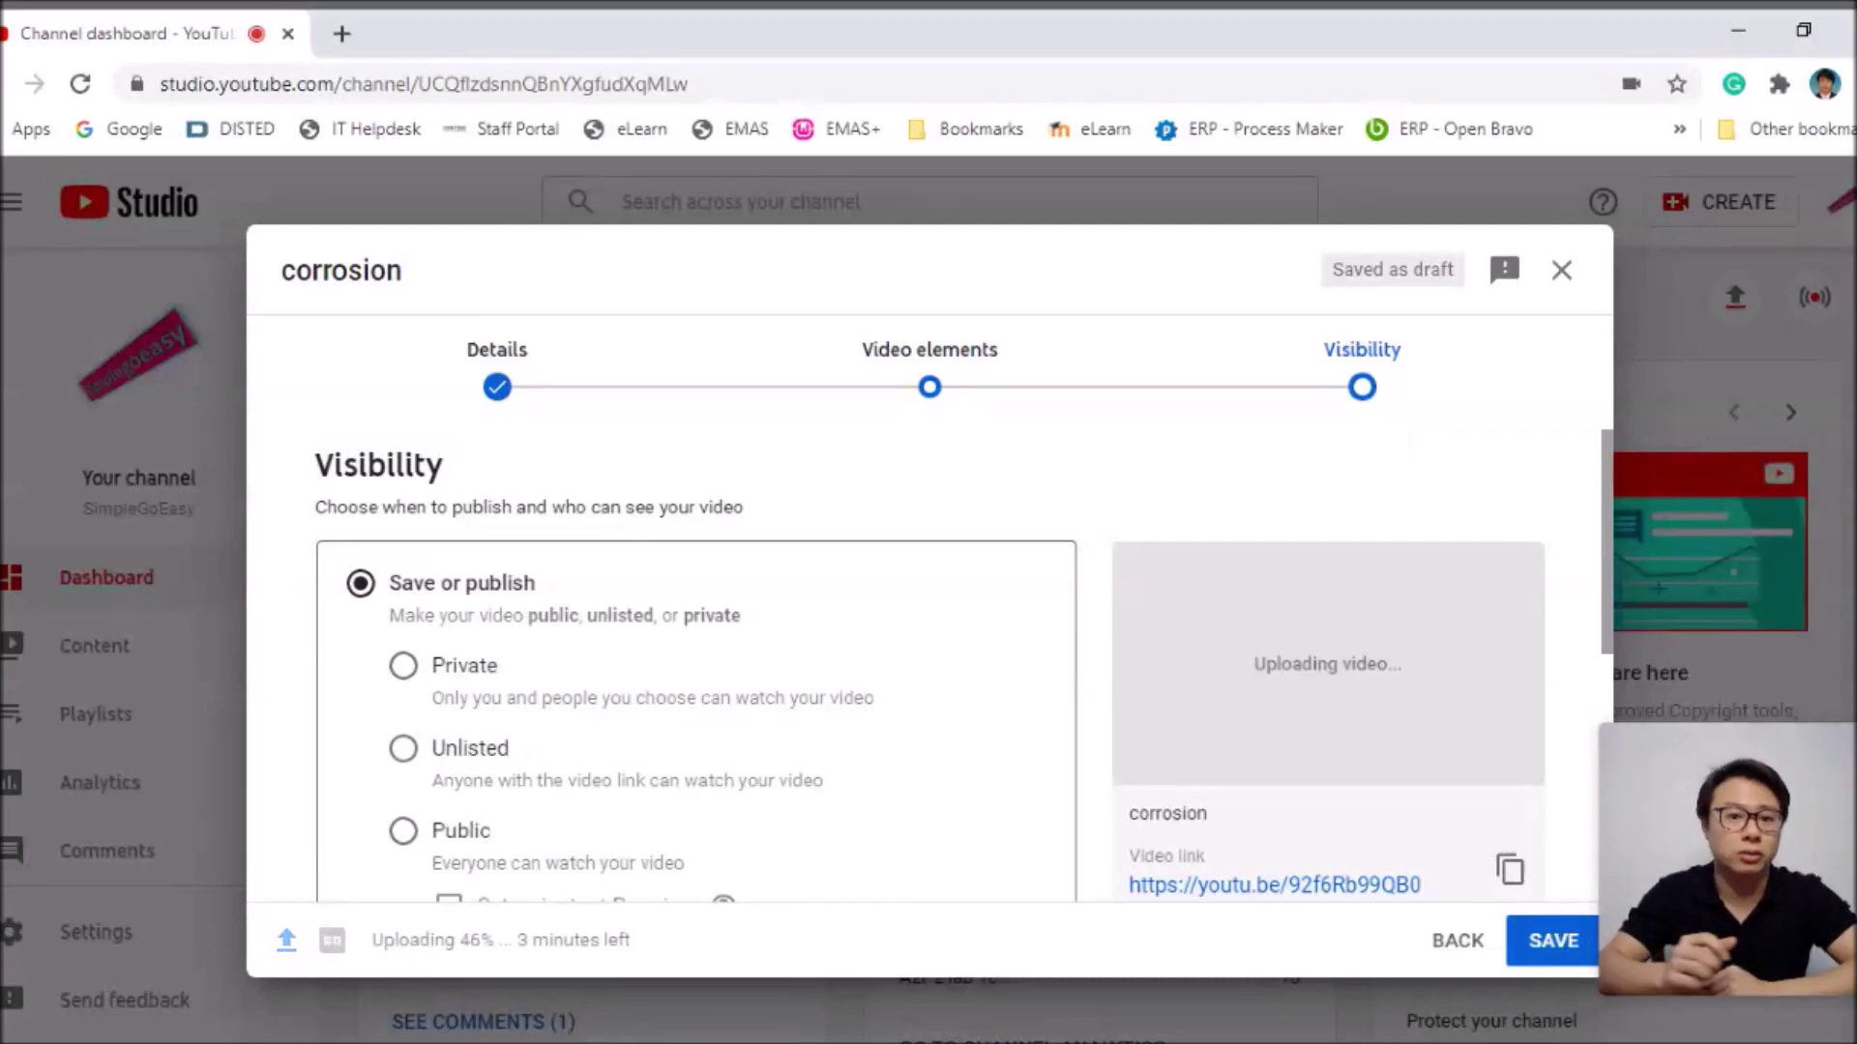
click(408, 672)
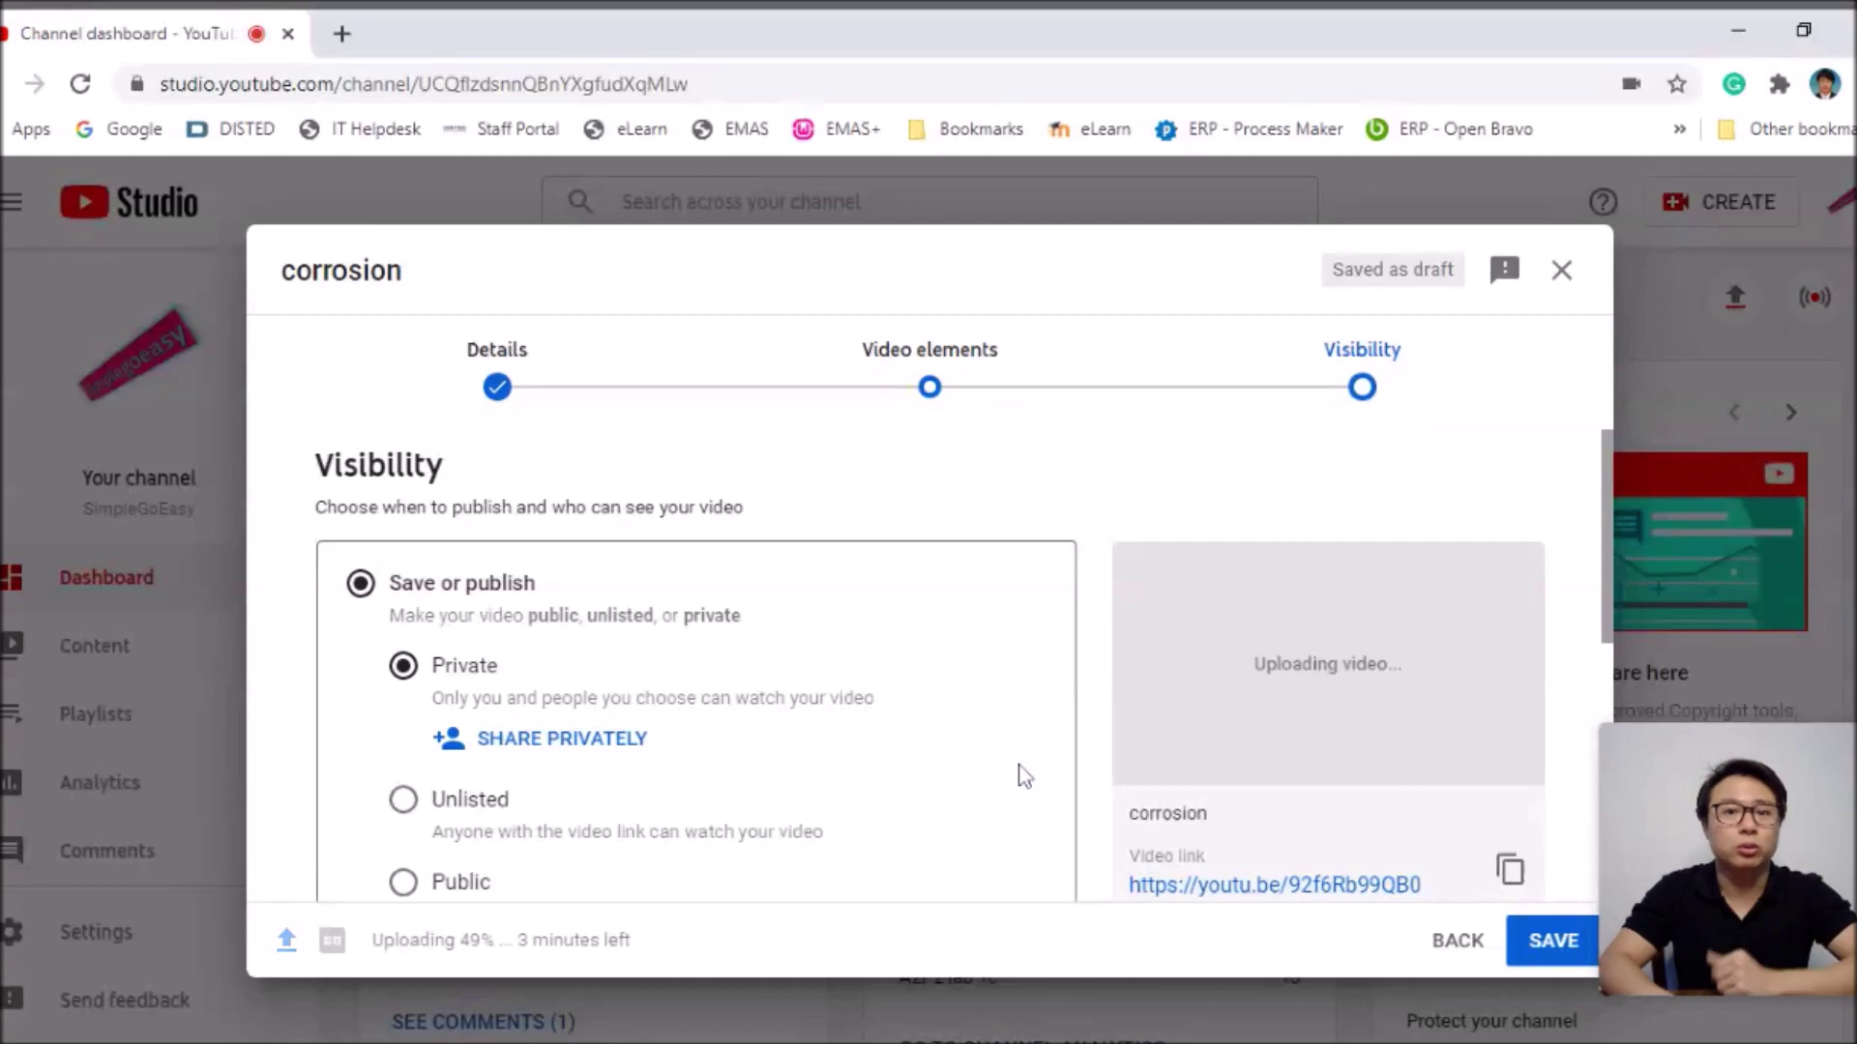
click(1530, 961)
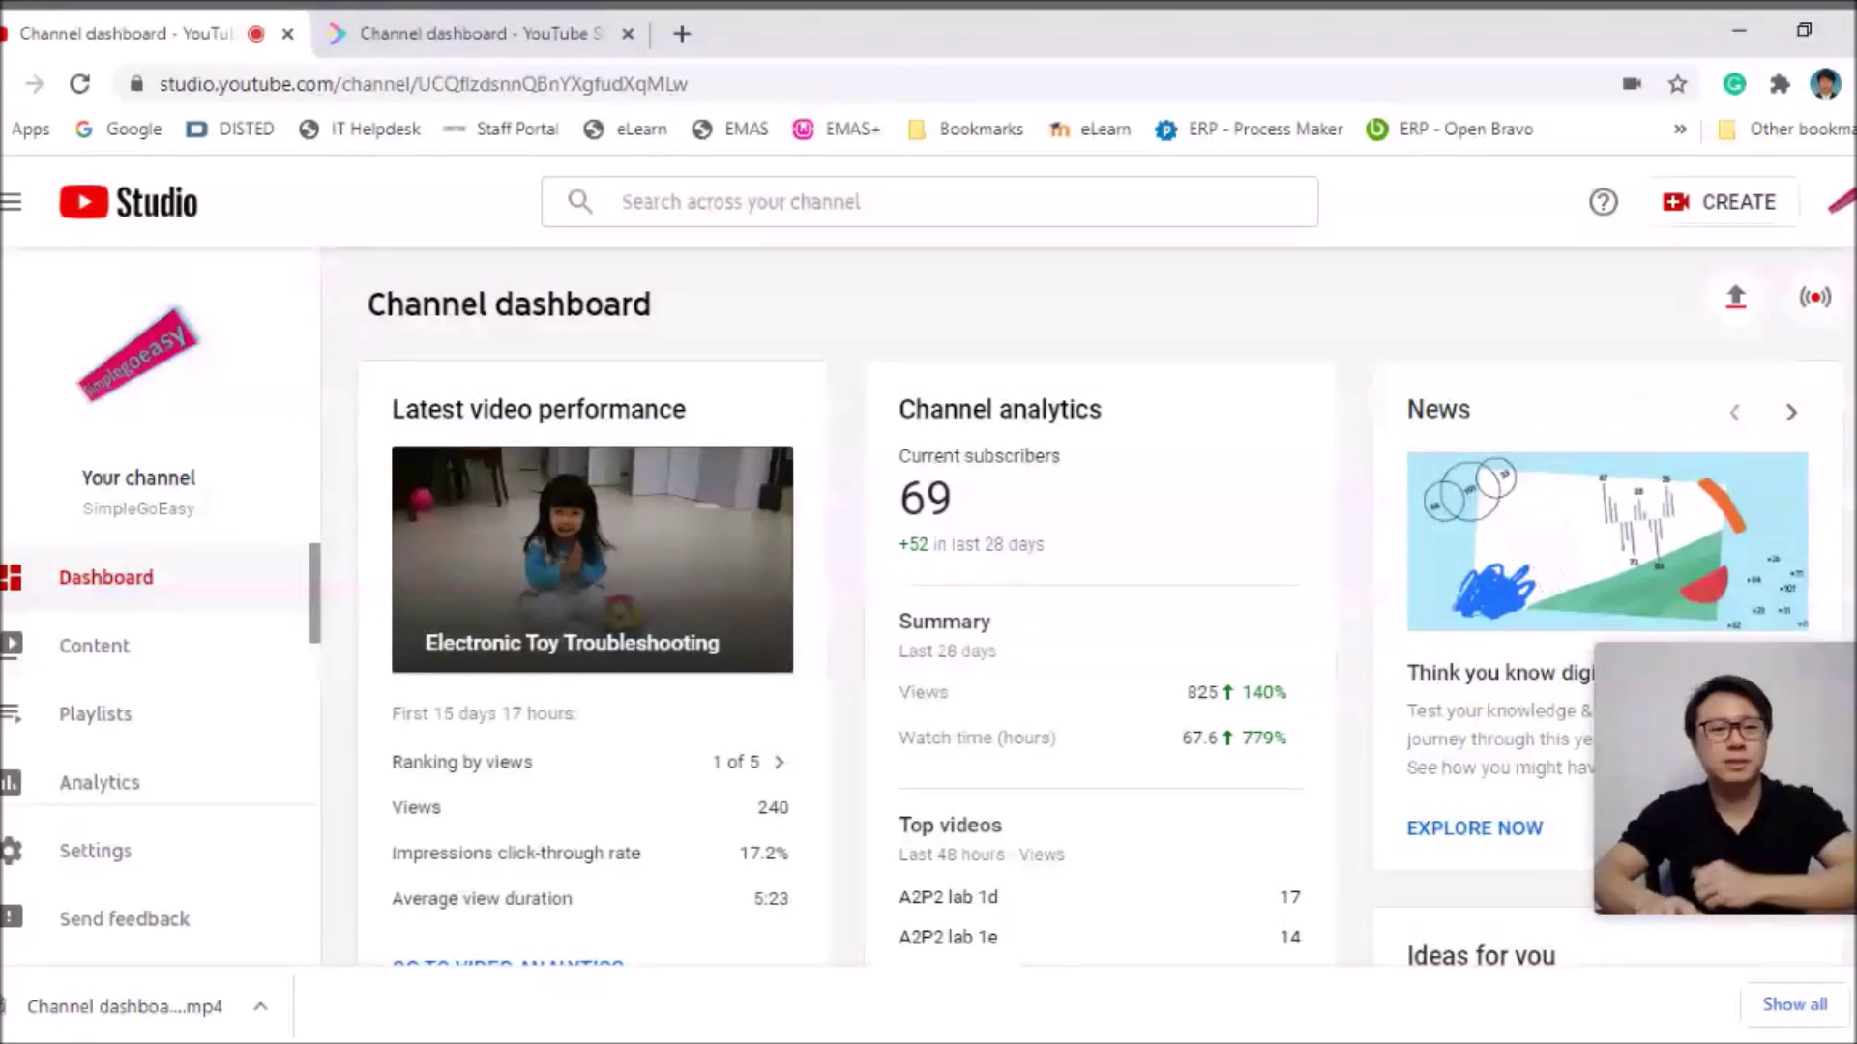
- Open the uploaded corrosion video from the channel content and go to its subtitles
click(97, 648)
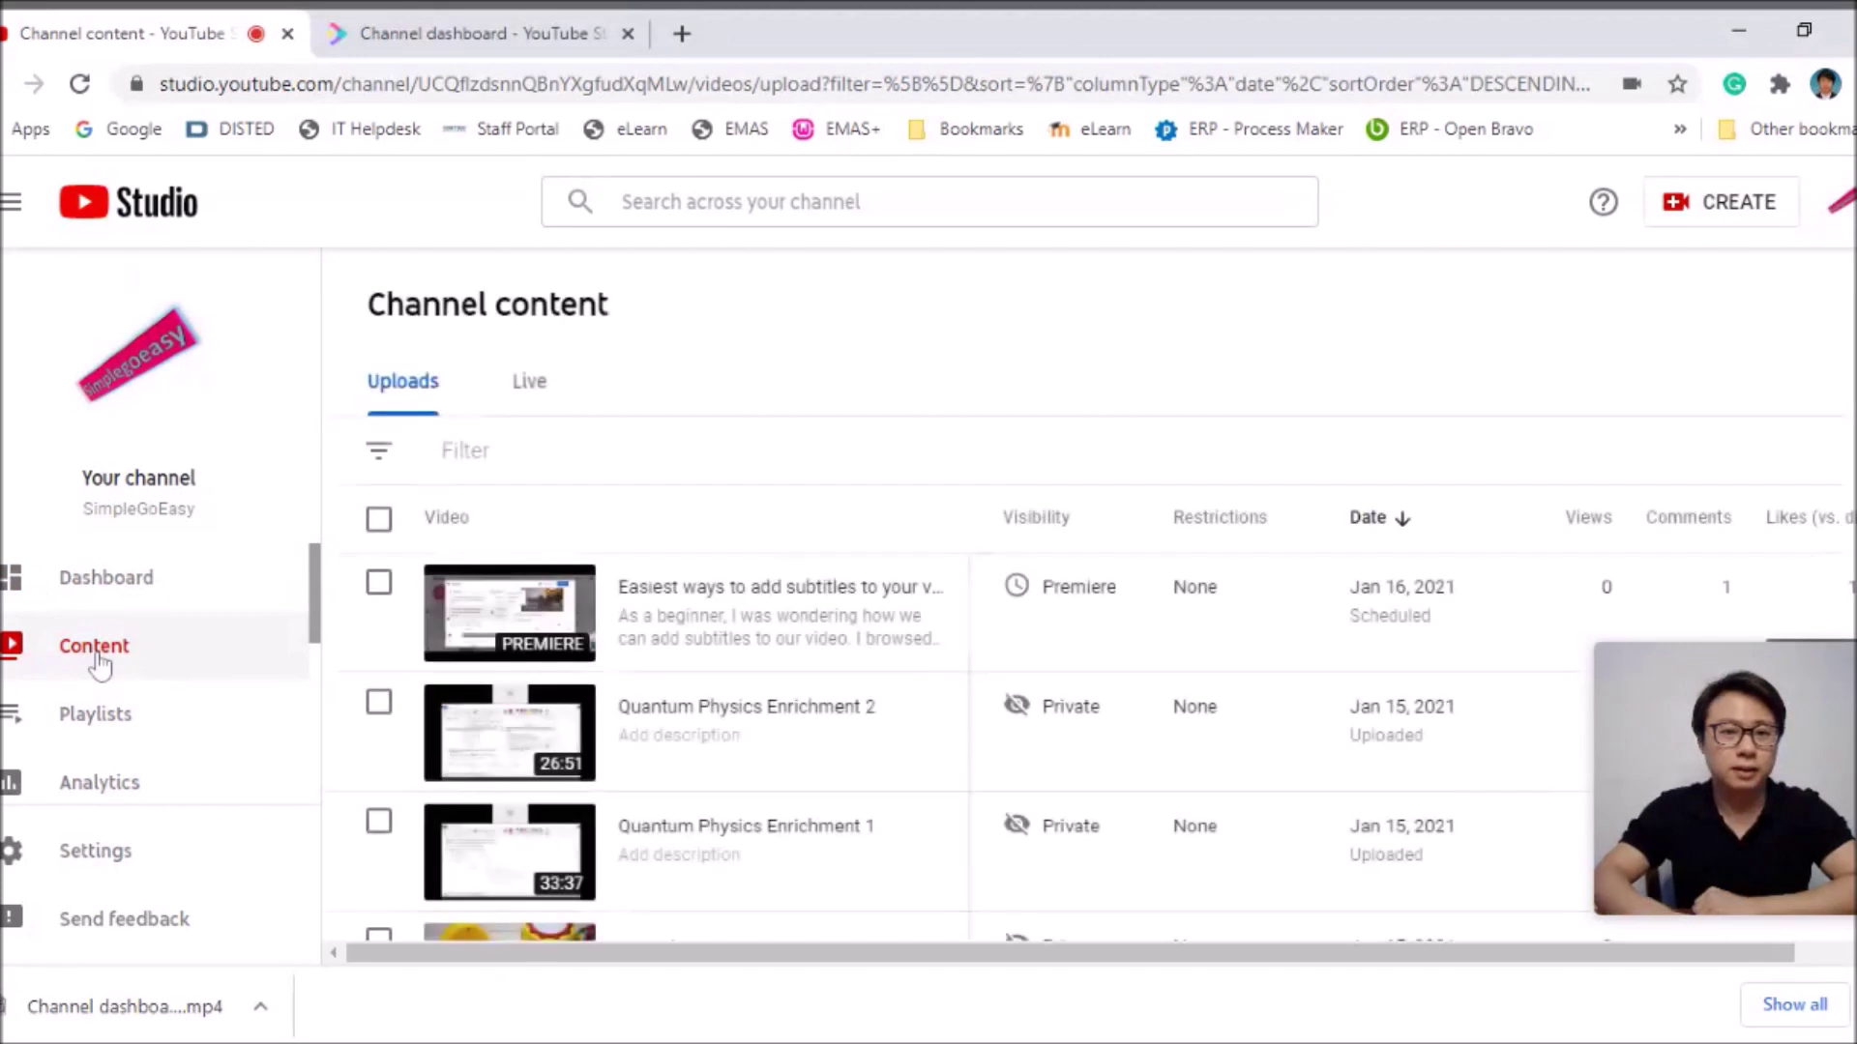
scroll(758, 697, down, 2)
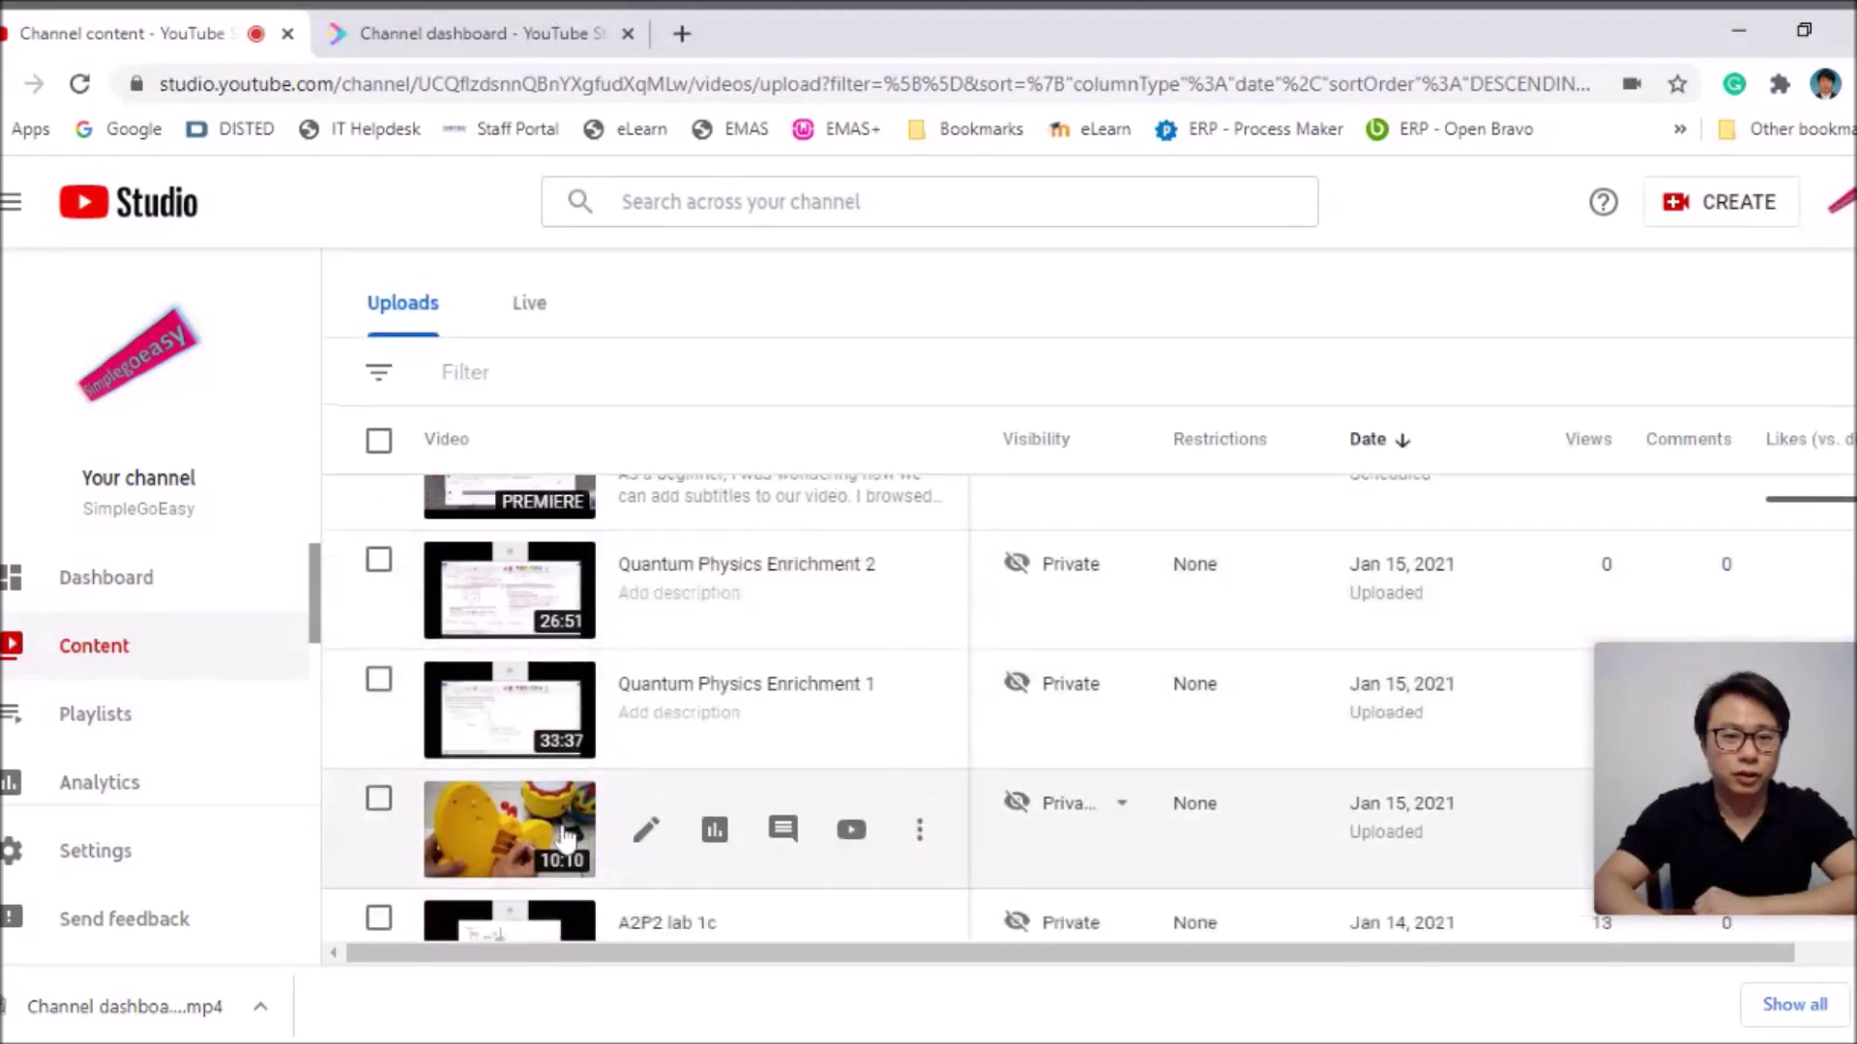
click(499, 828)
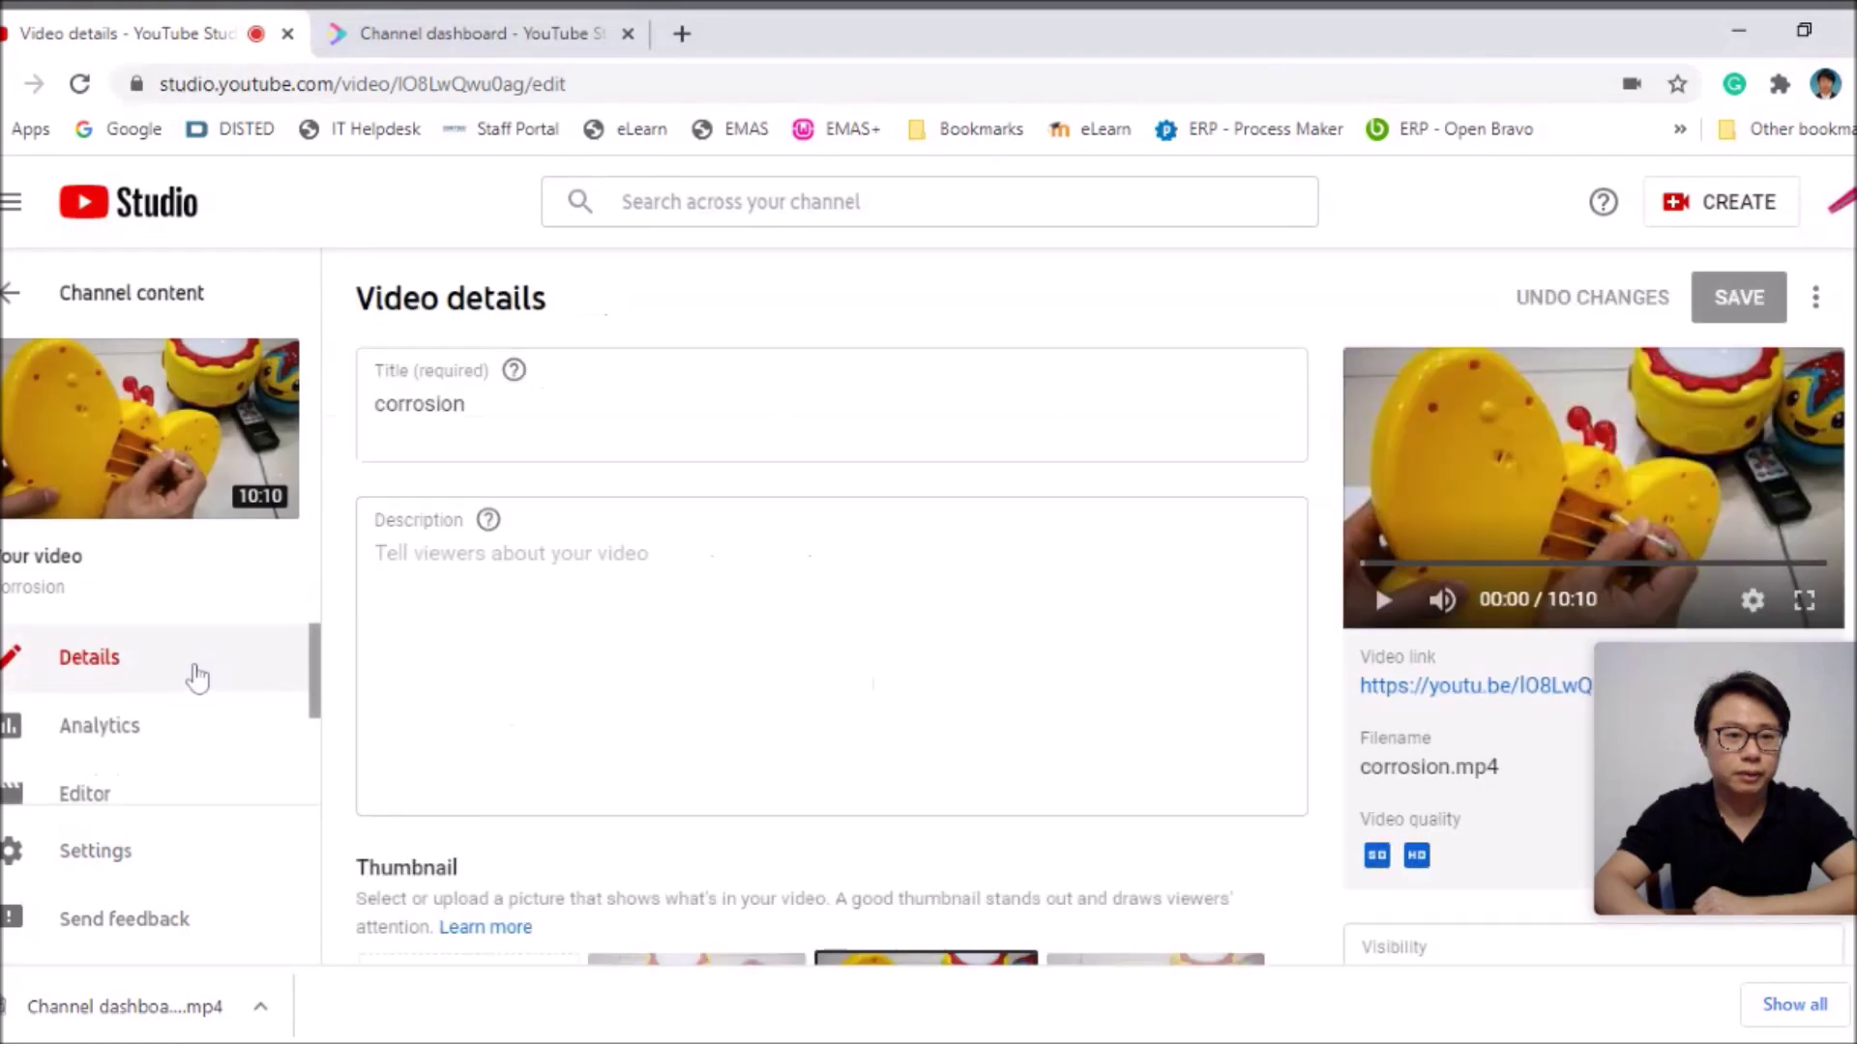
scroll(198, 677, down, 2)
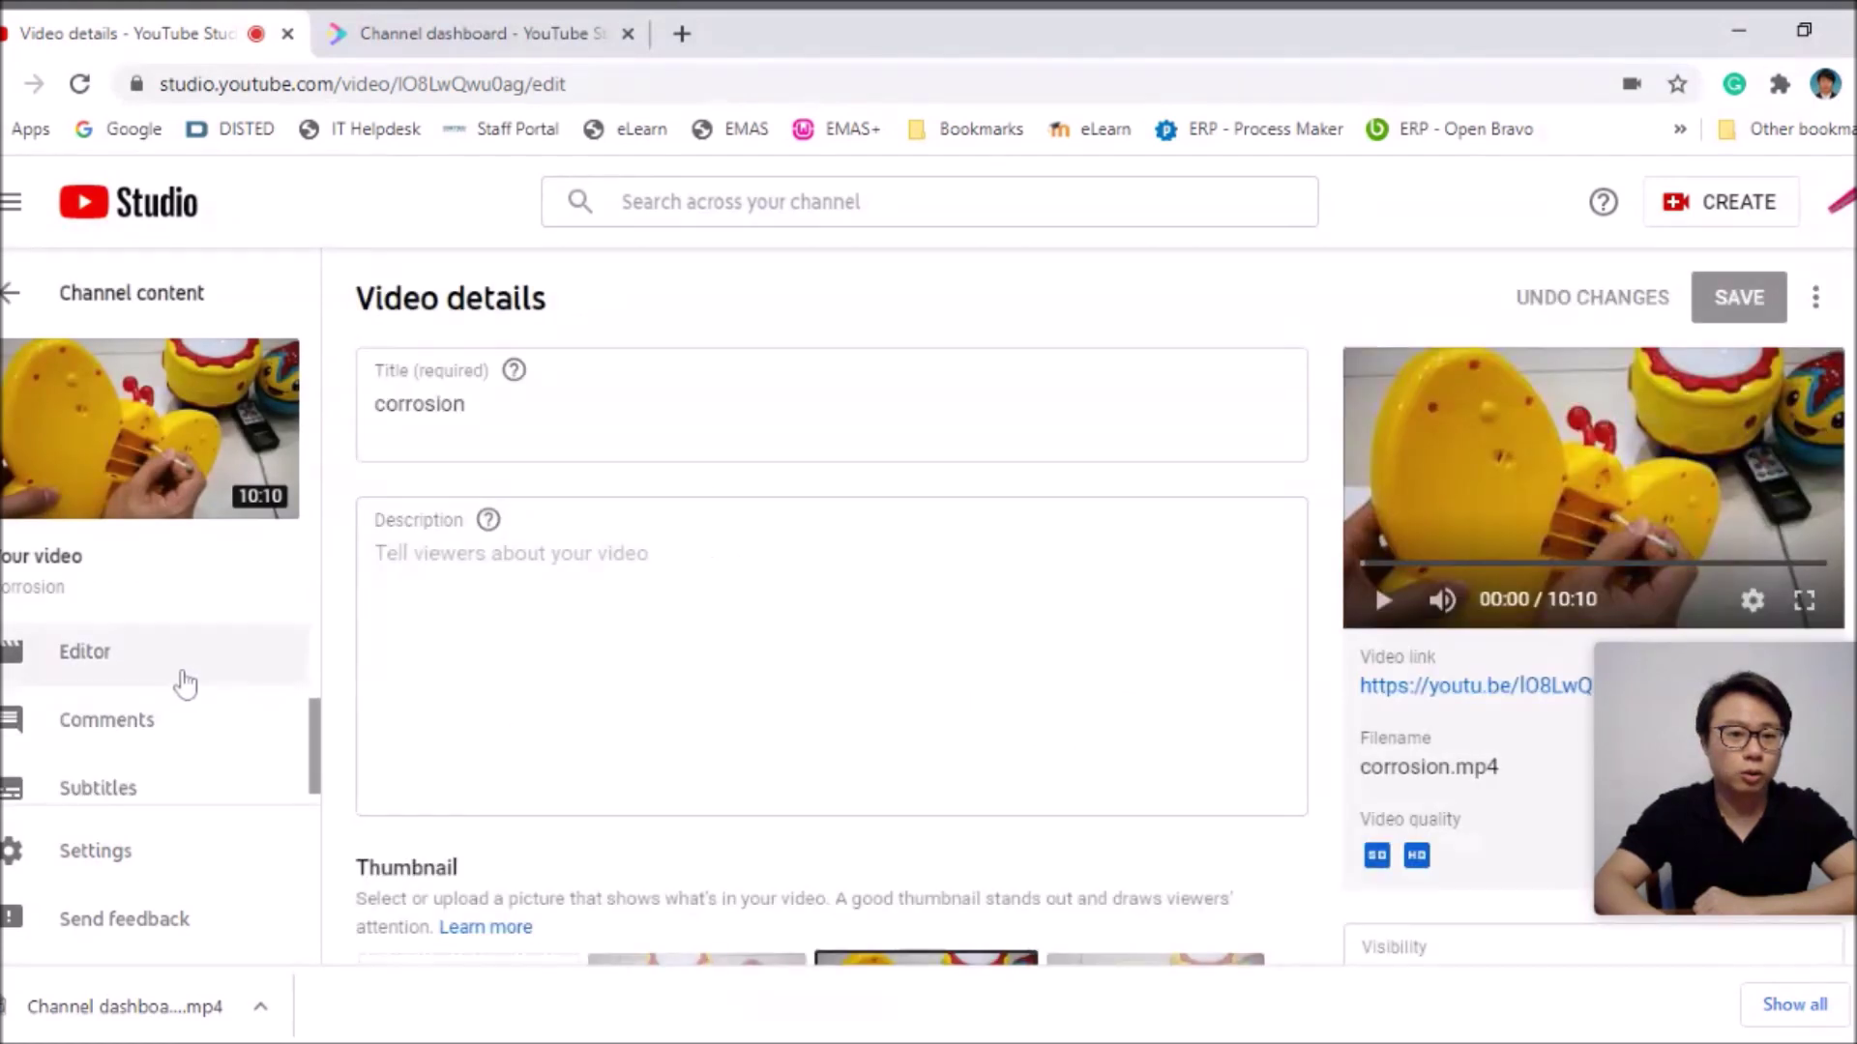
click(101, 793)
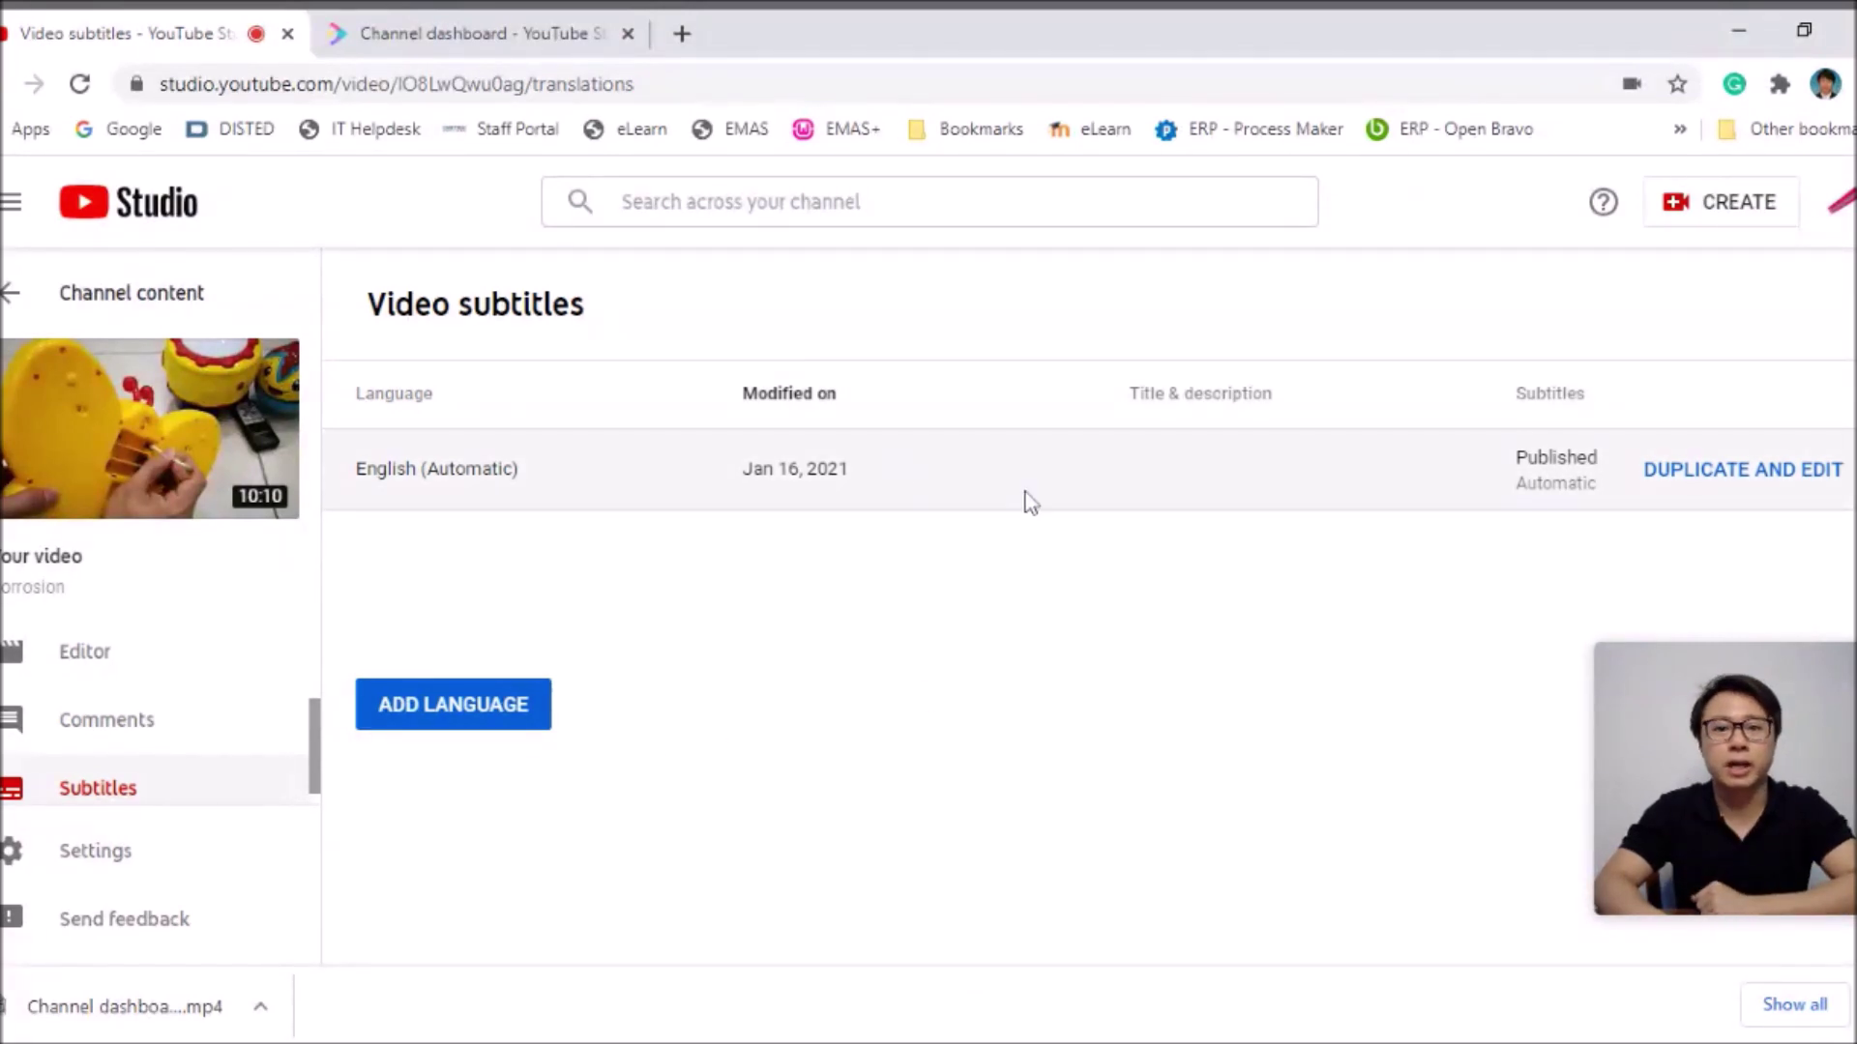
- Duplicate the automatic English subtitles for editing and show them as captions with timings
click(1782, 475)
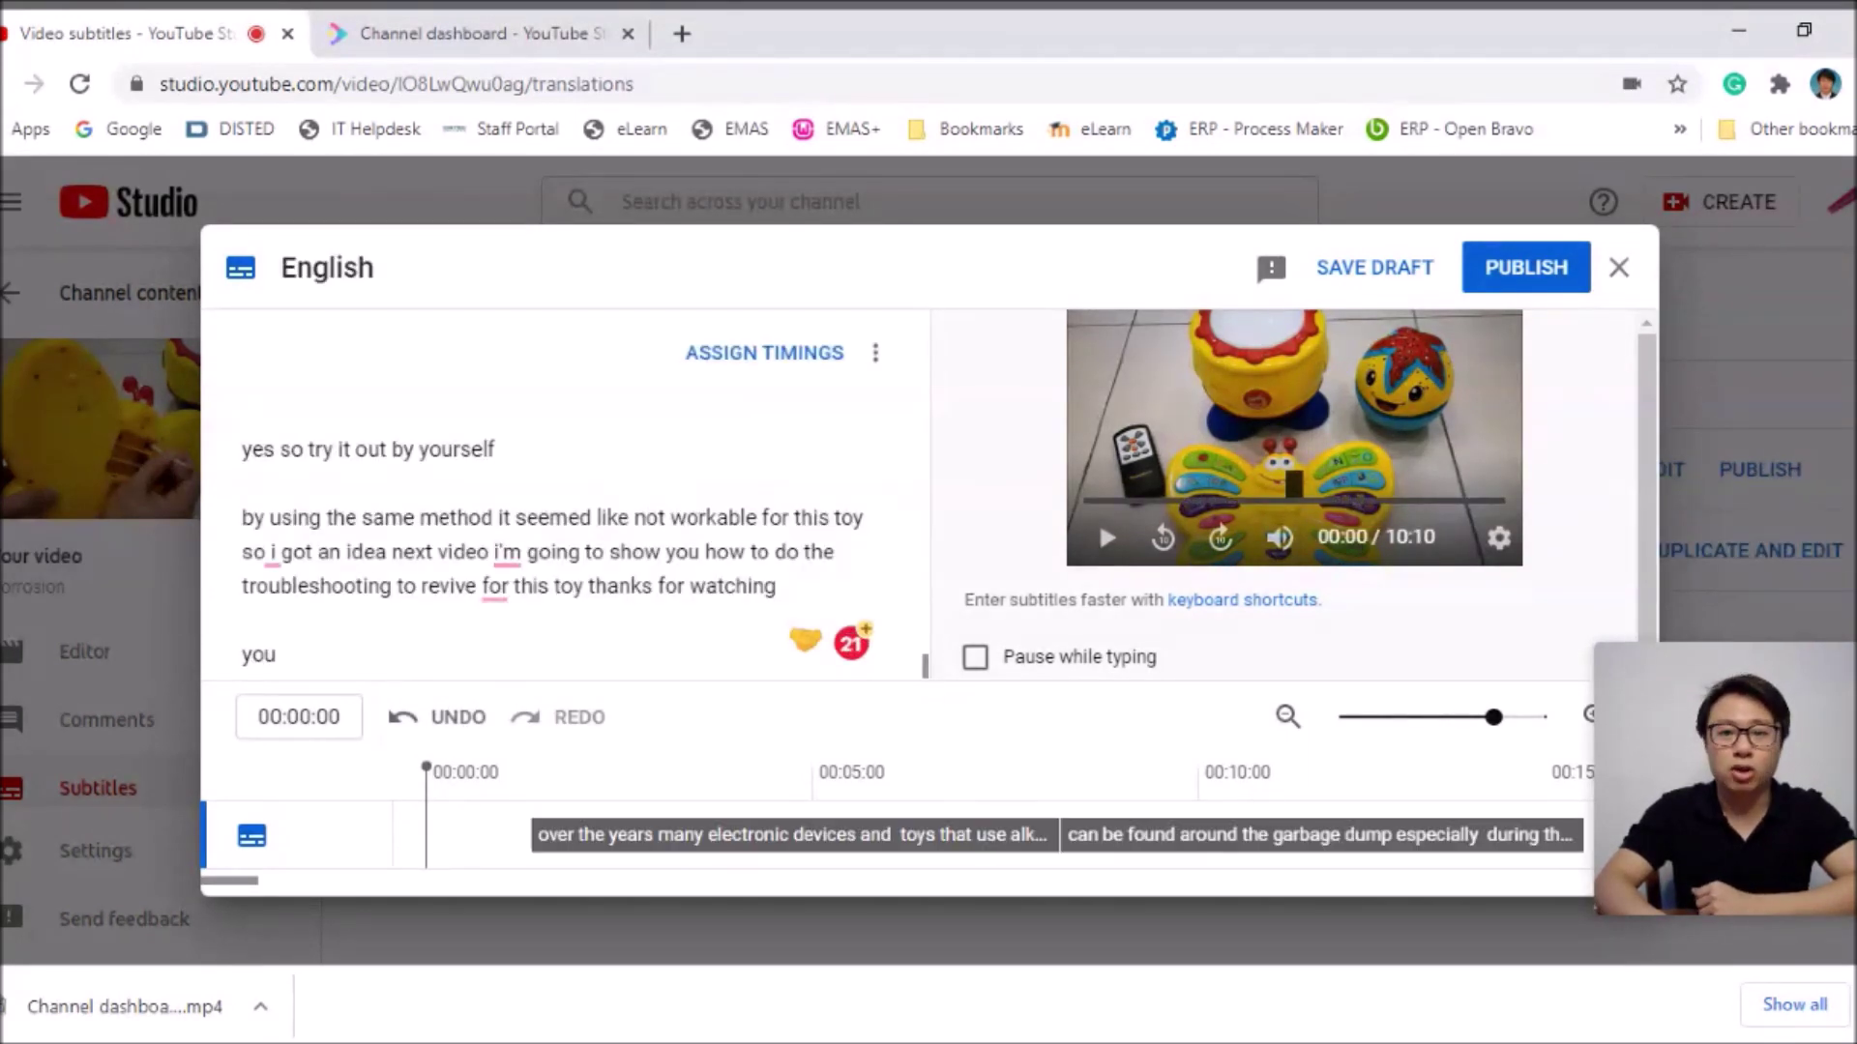
scroll(551, 542, up, 20)
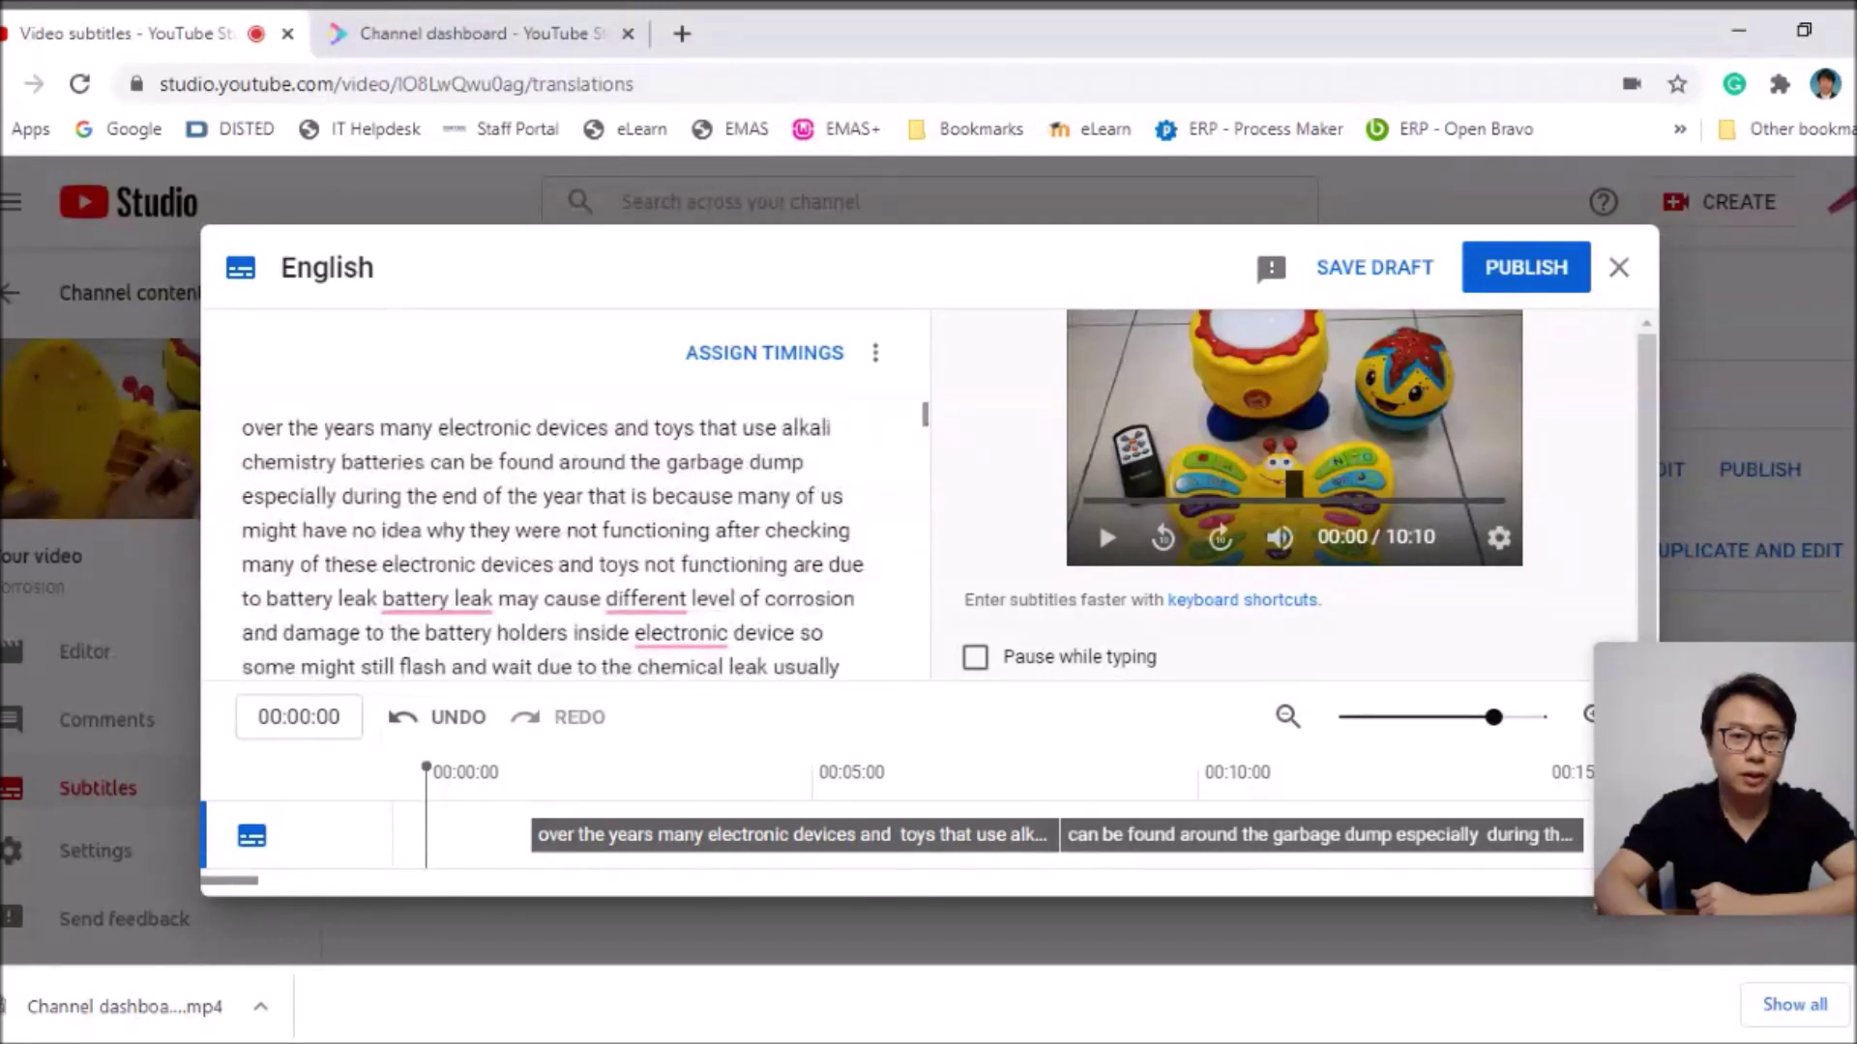
click(820, 372)
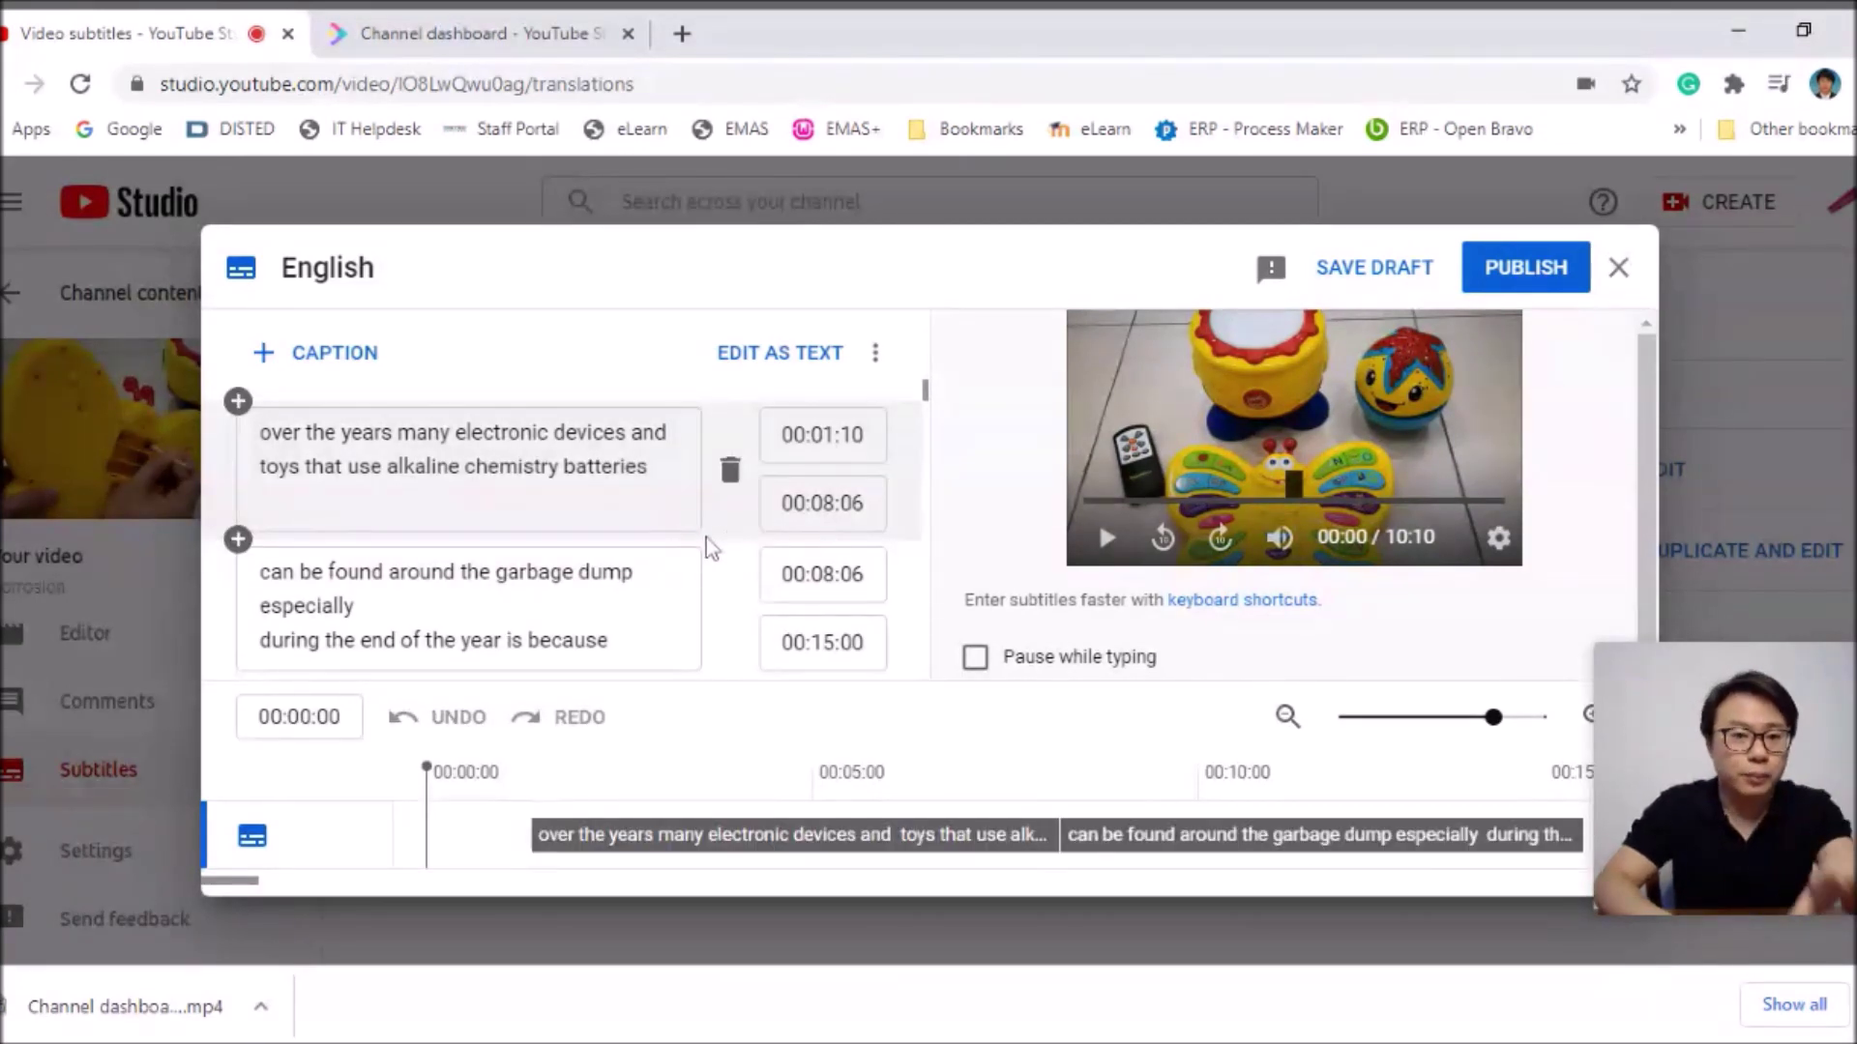
- Insert a caption at 00:15:00, before "many of us might have no idea", with the text 我爱你
scroll(723, 539, down, 2)
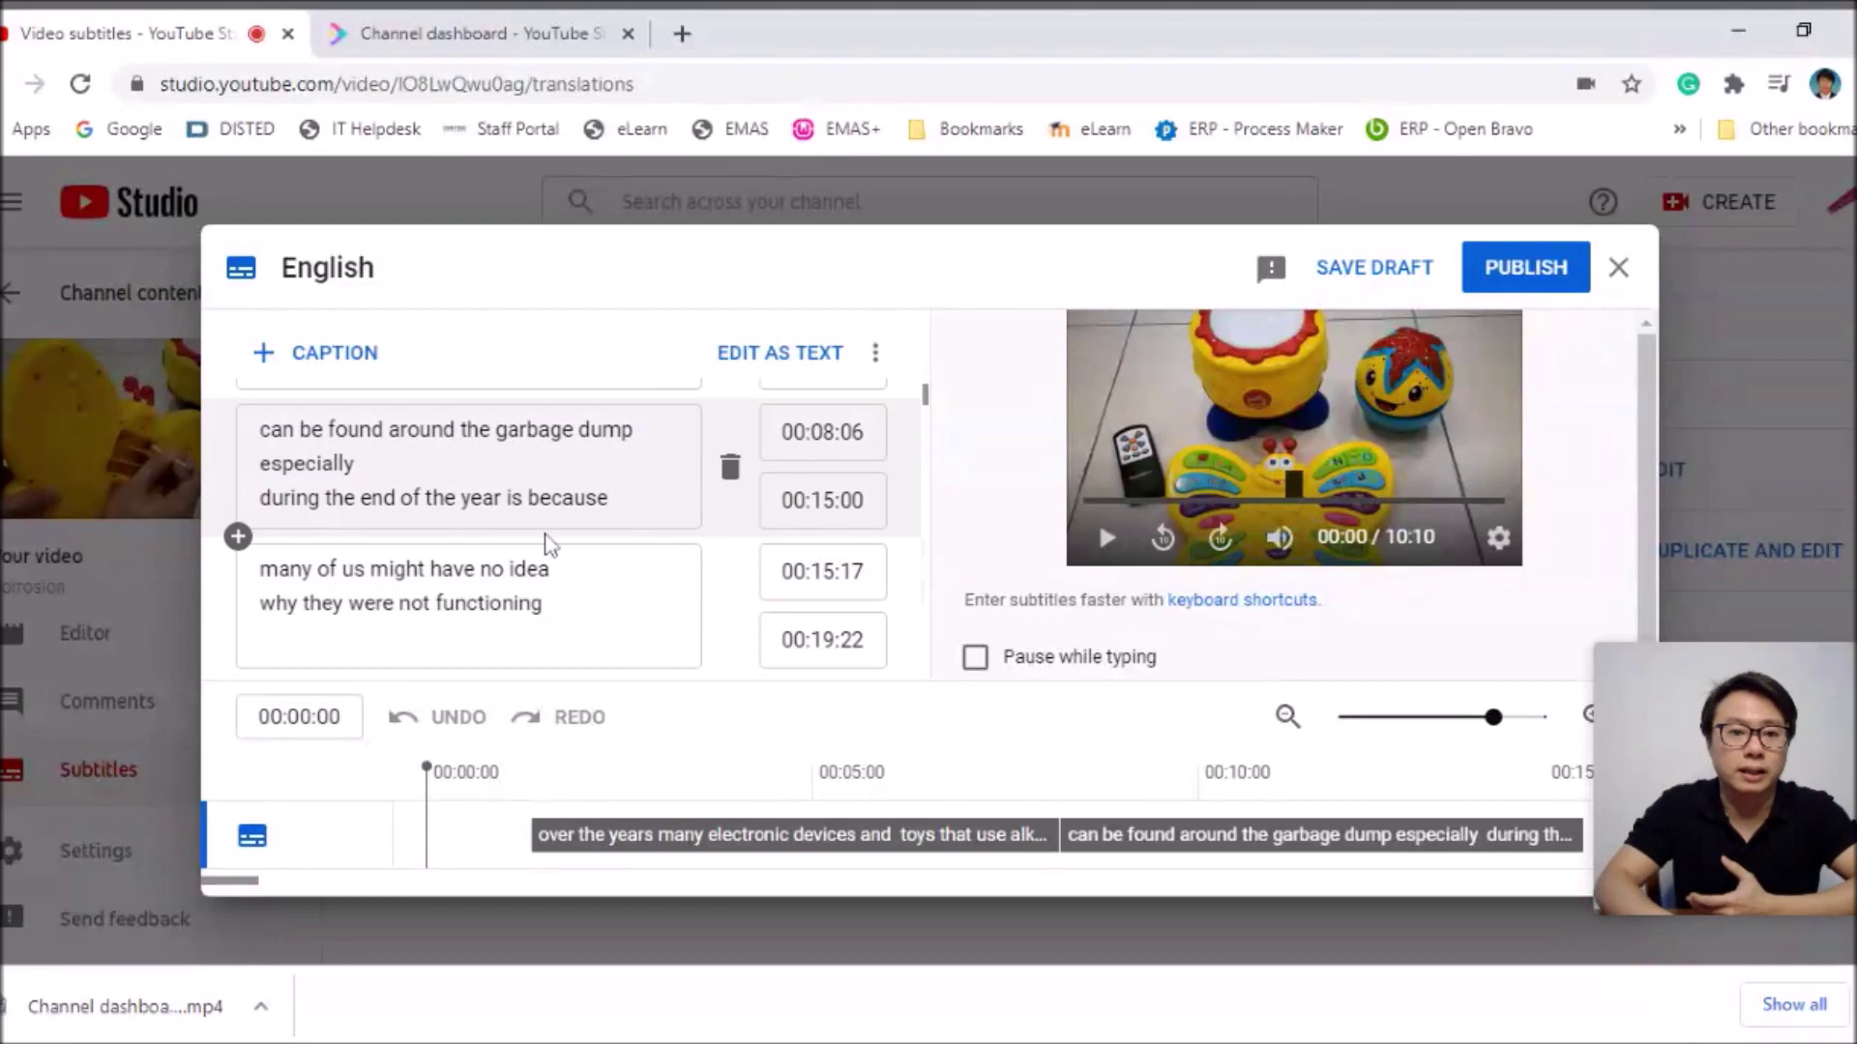
click(239, 537)
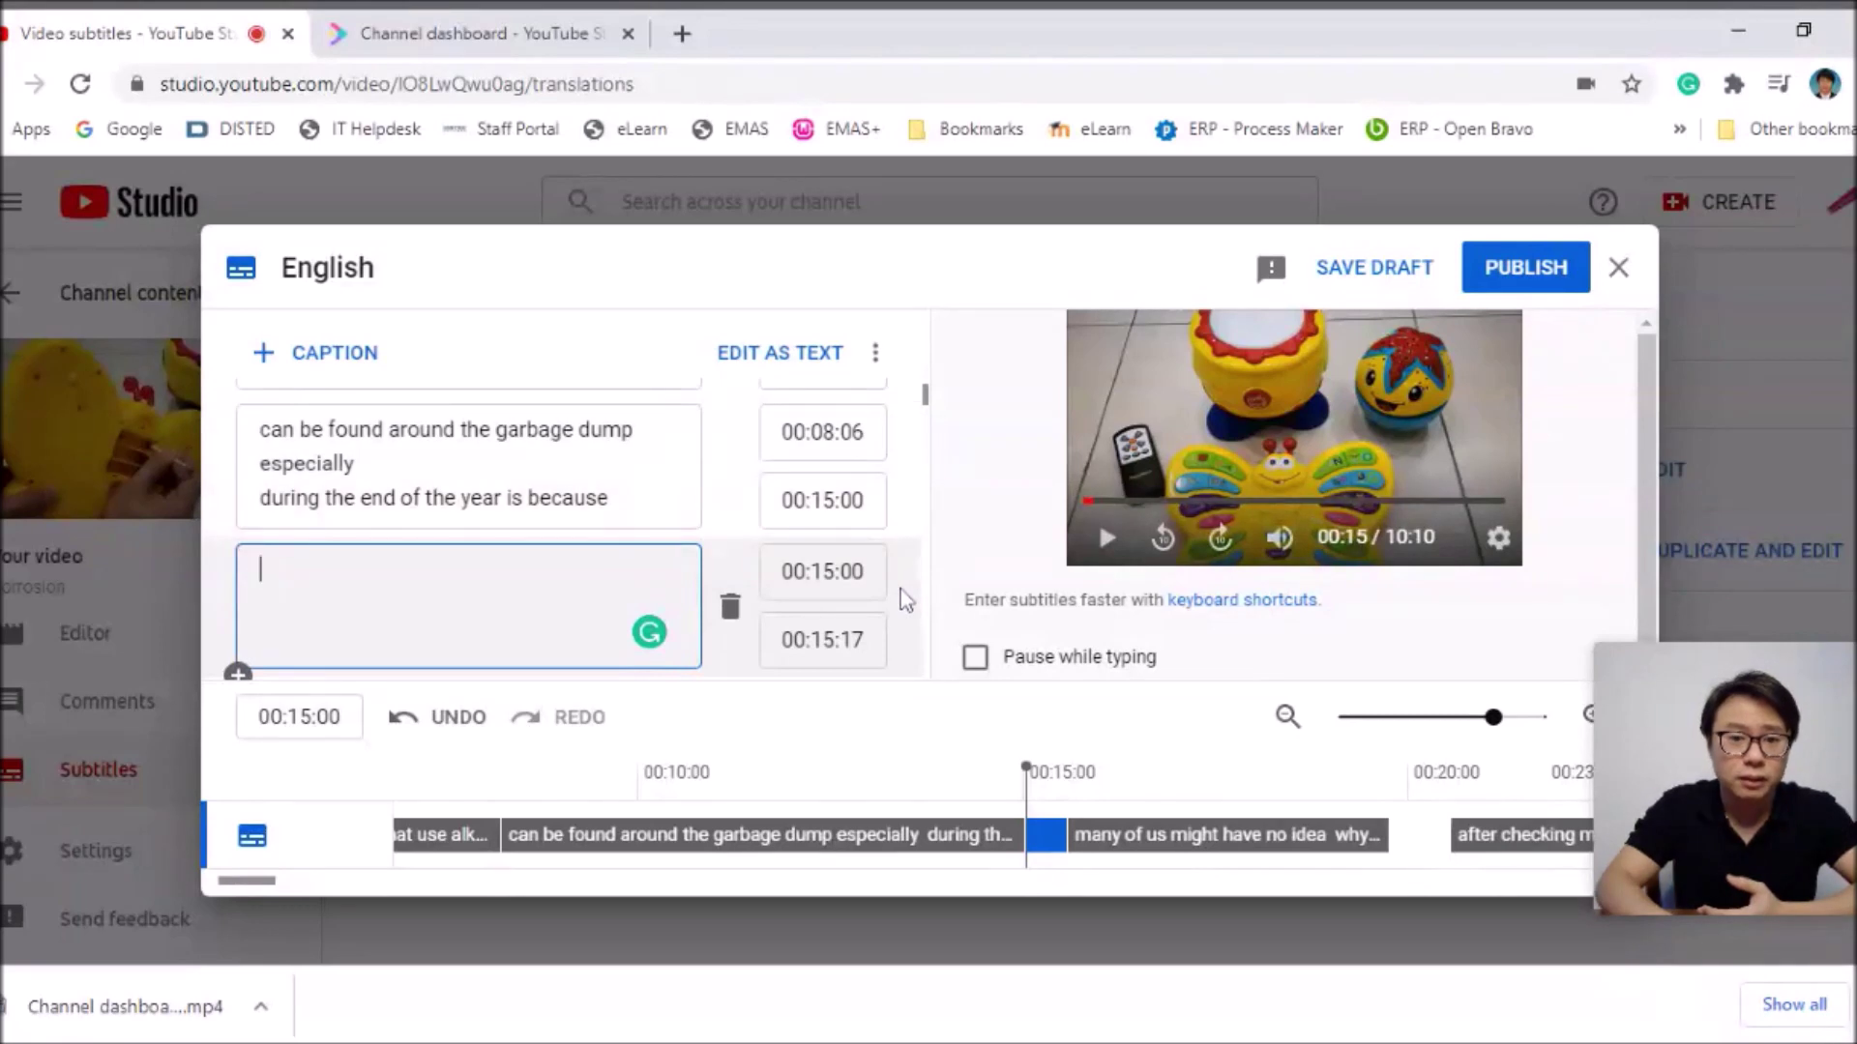
scroll(904, 596, down, 1)
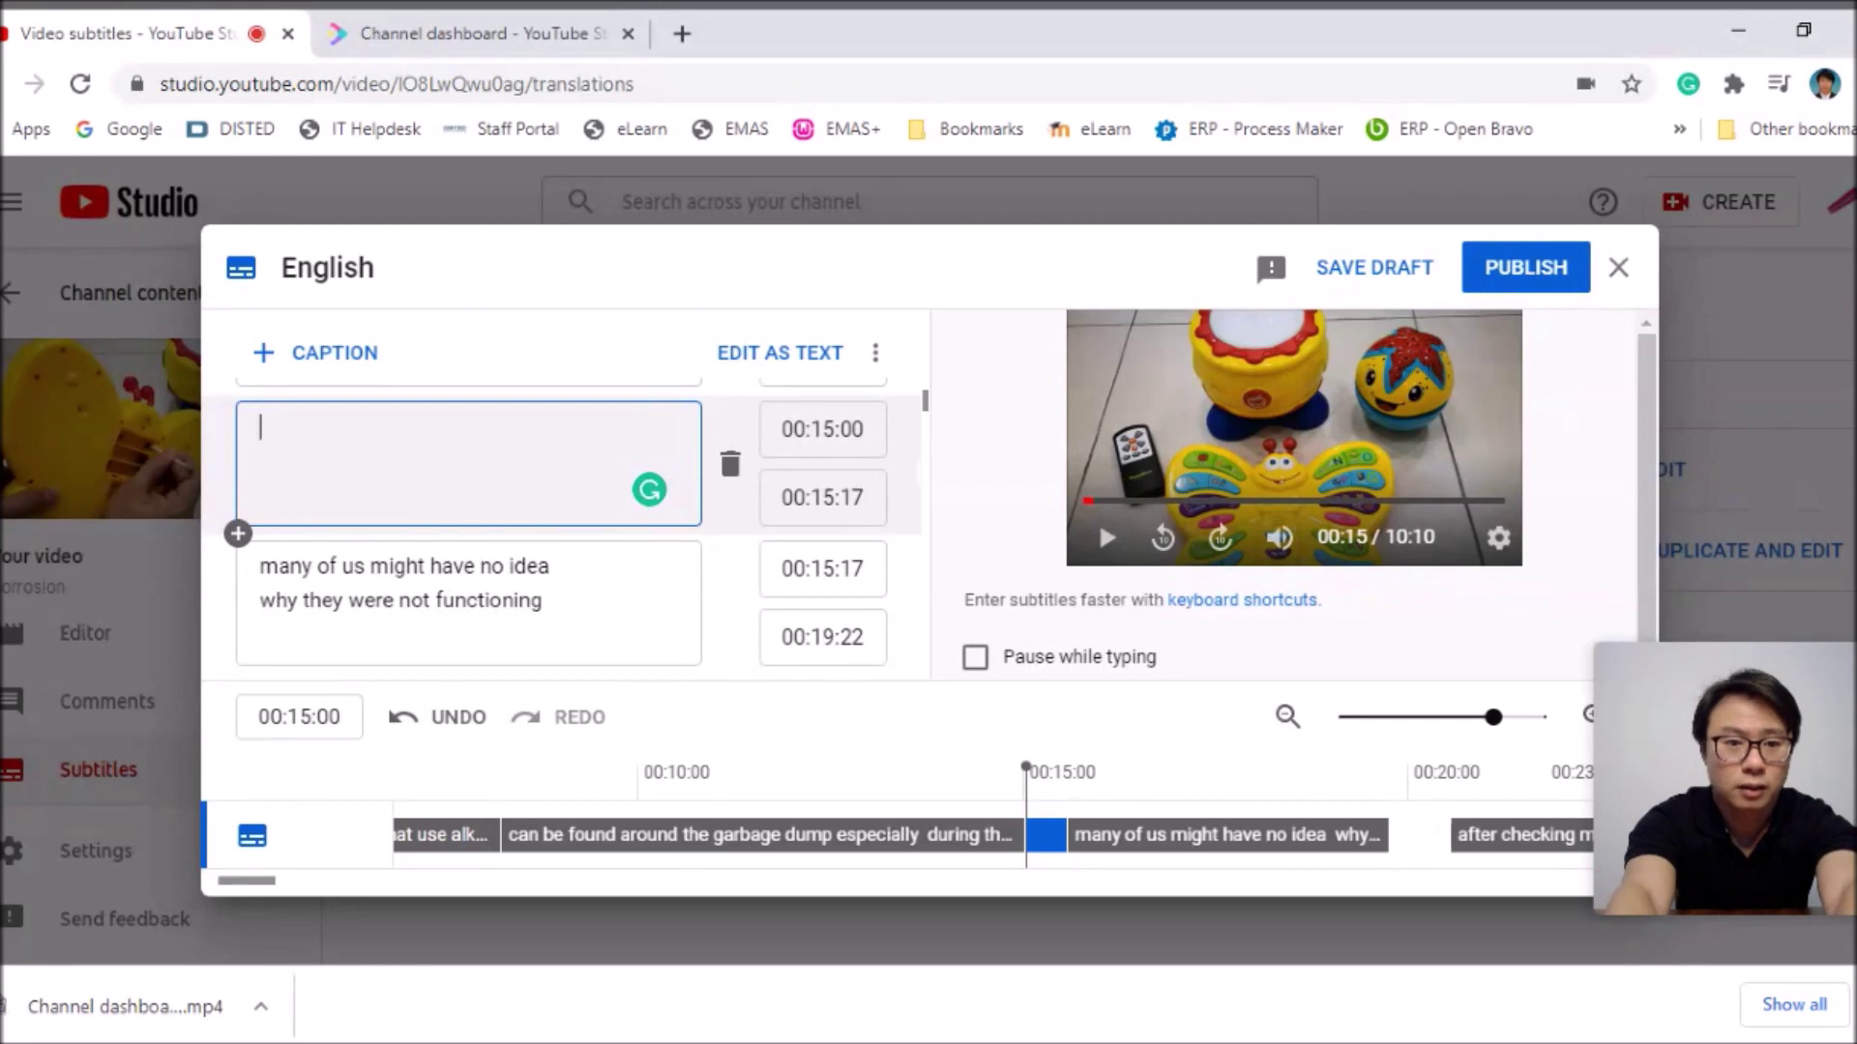
text(wo)
key(space)
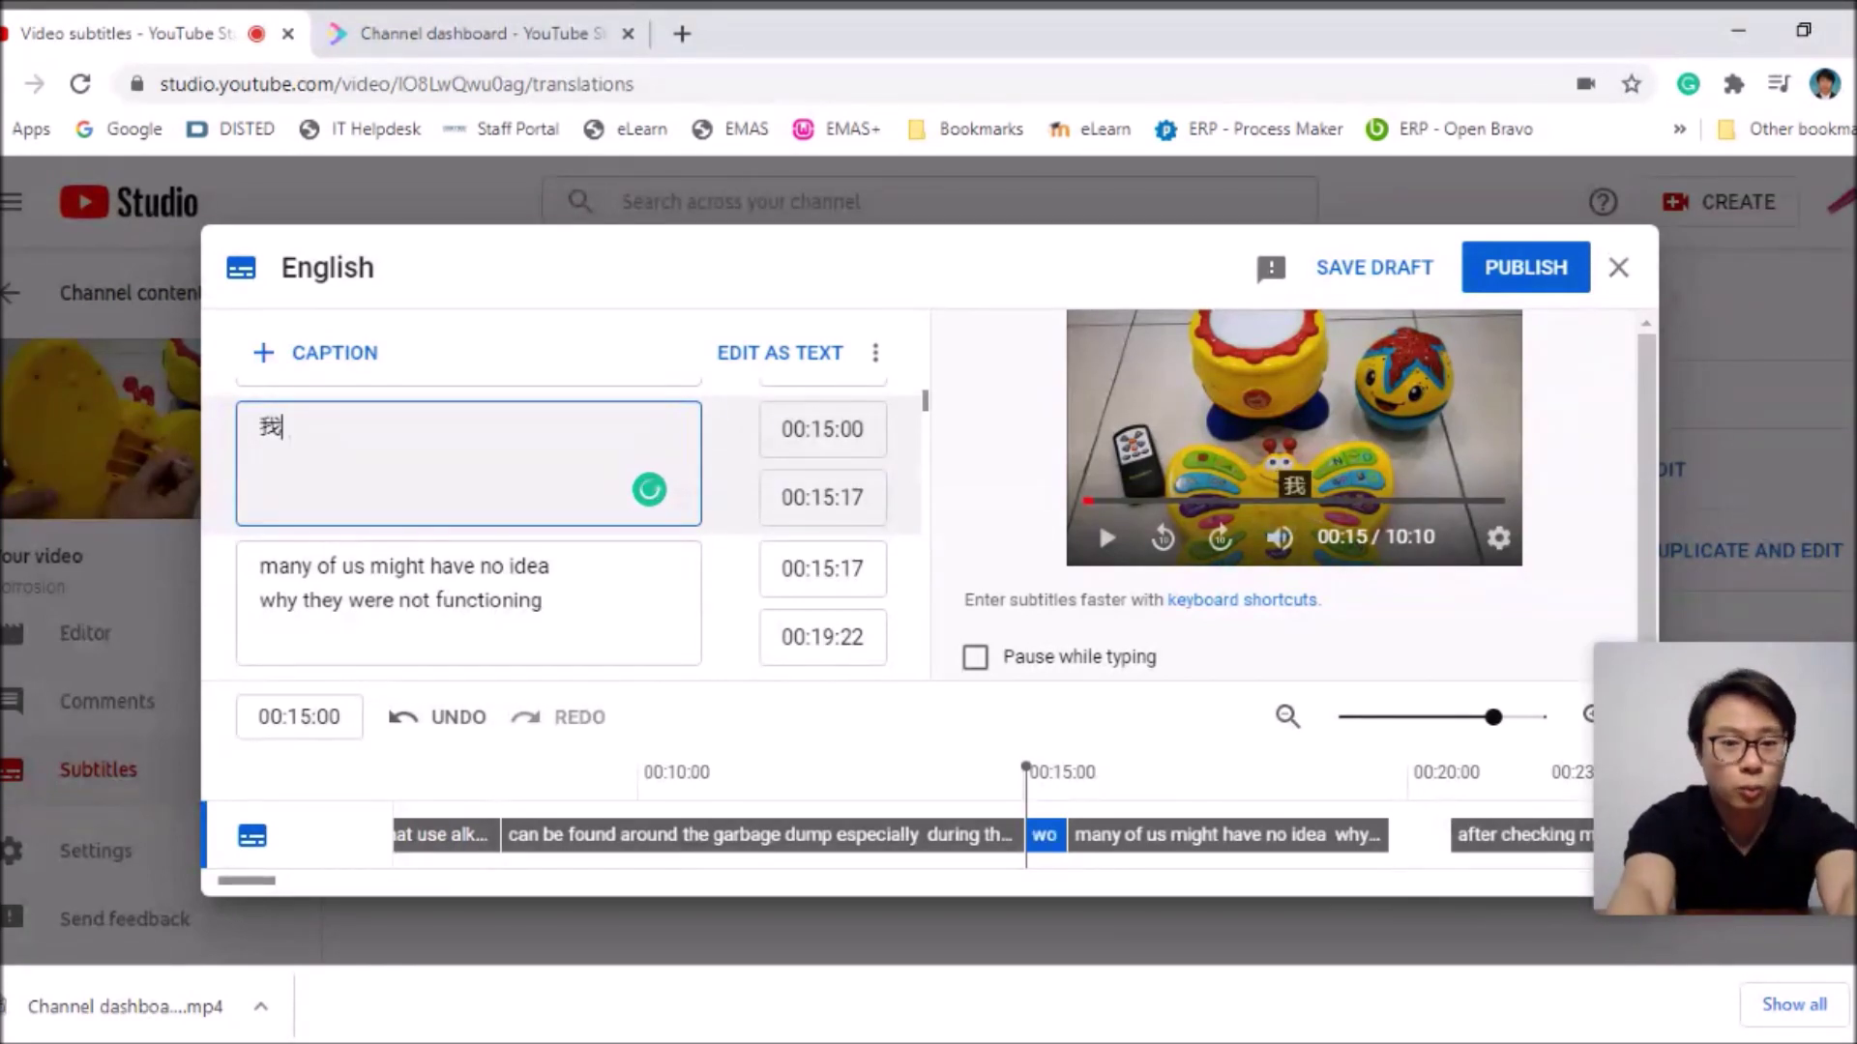
text(aini)
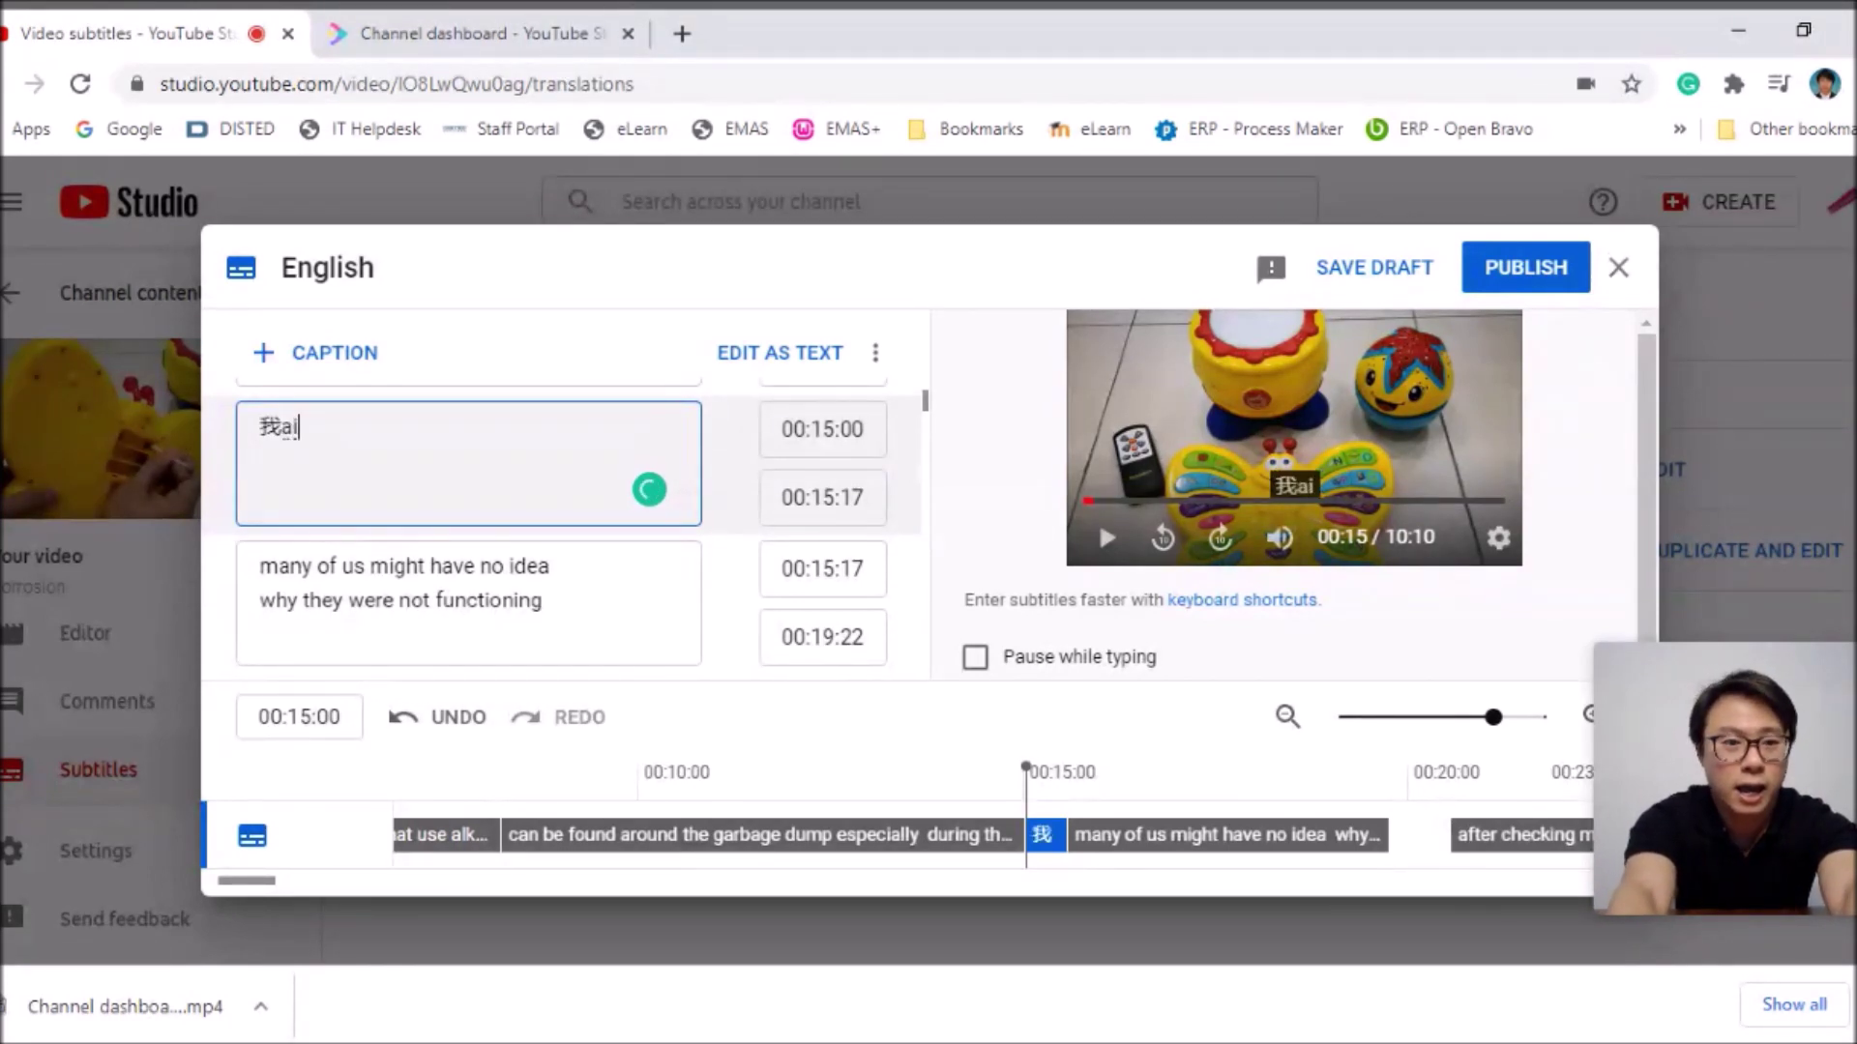
key(space)
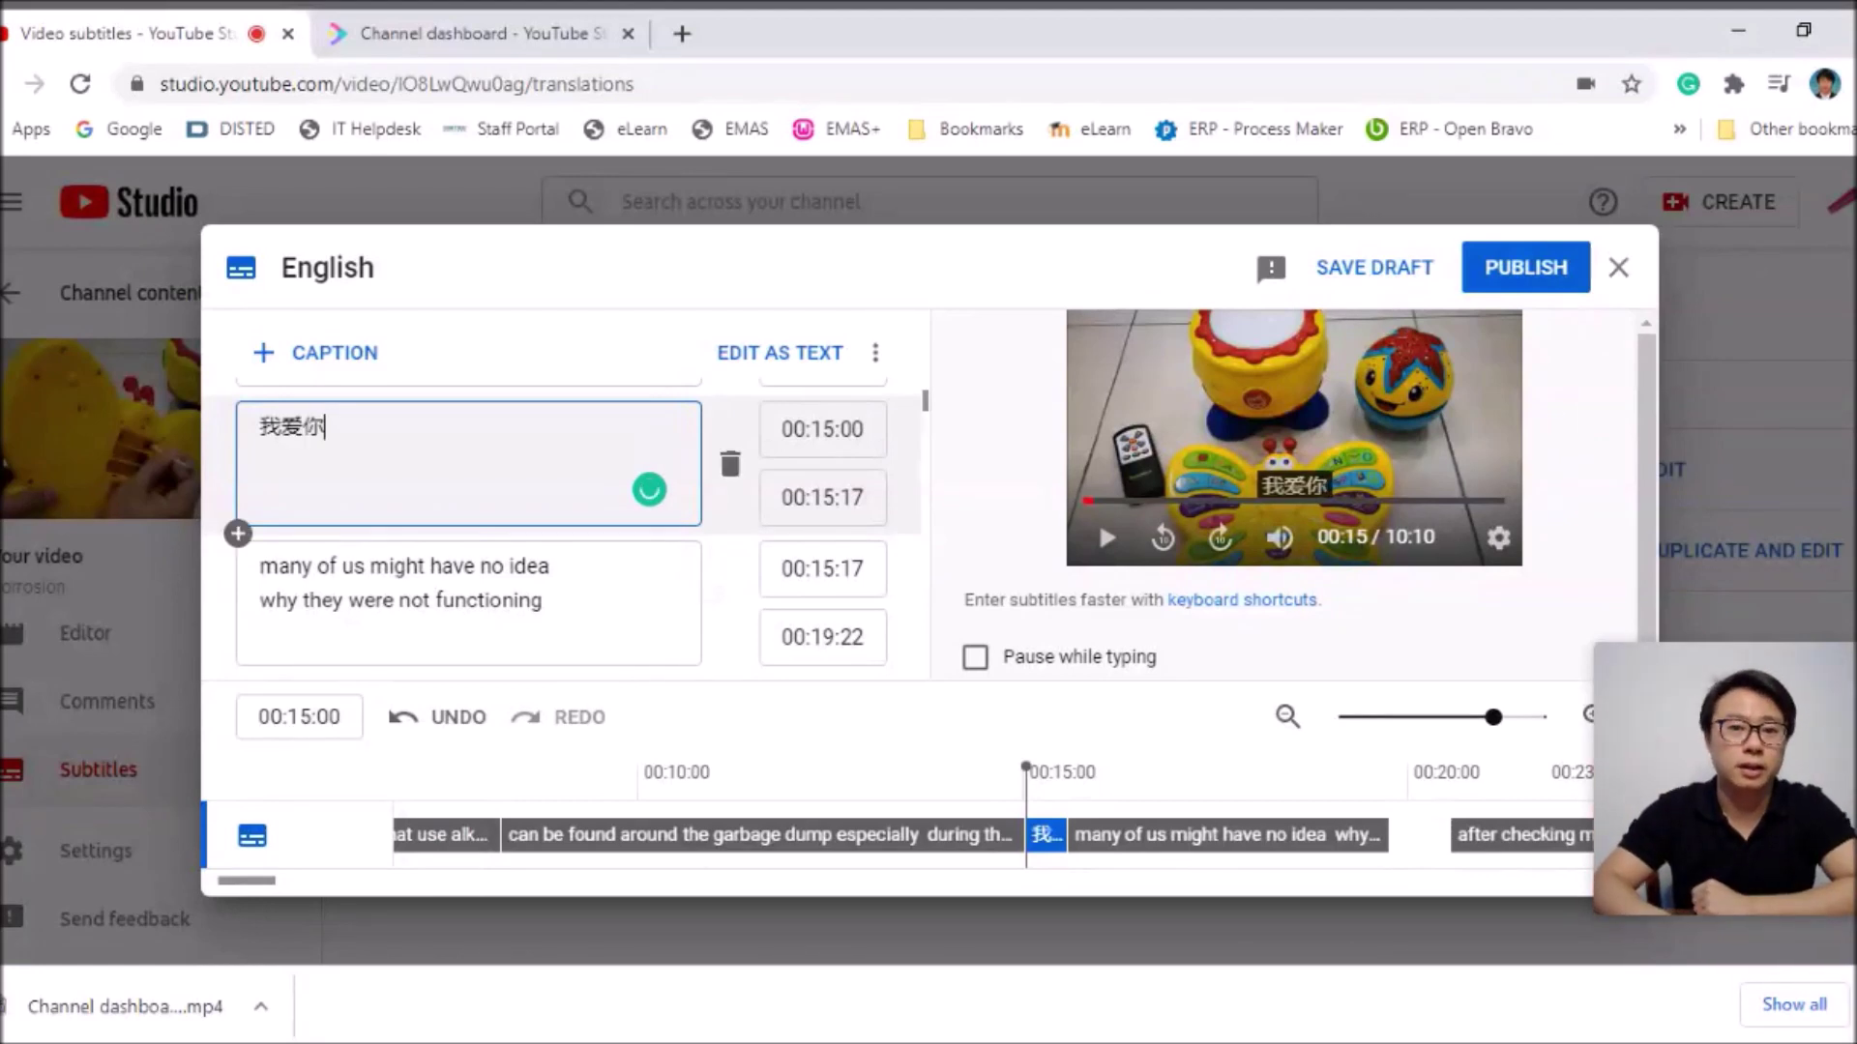
- Compare the added caption with the one following it, and switch the subtitles to plain-text editing
click(483, 600)
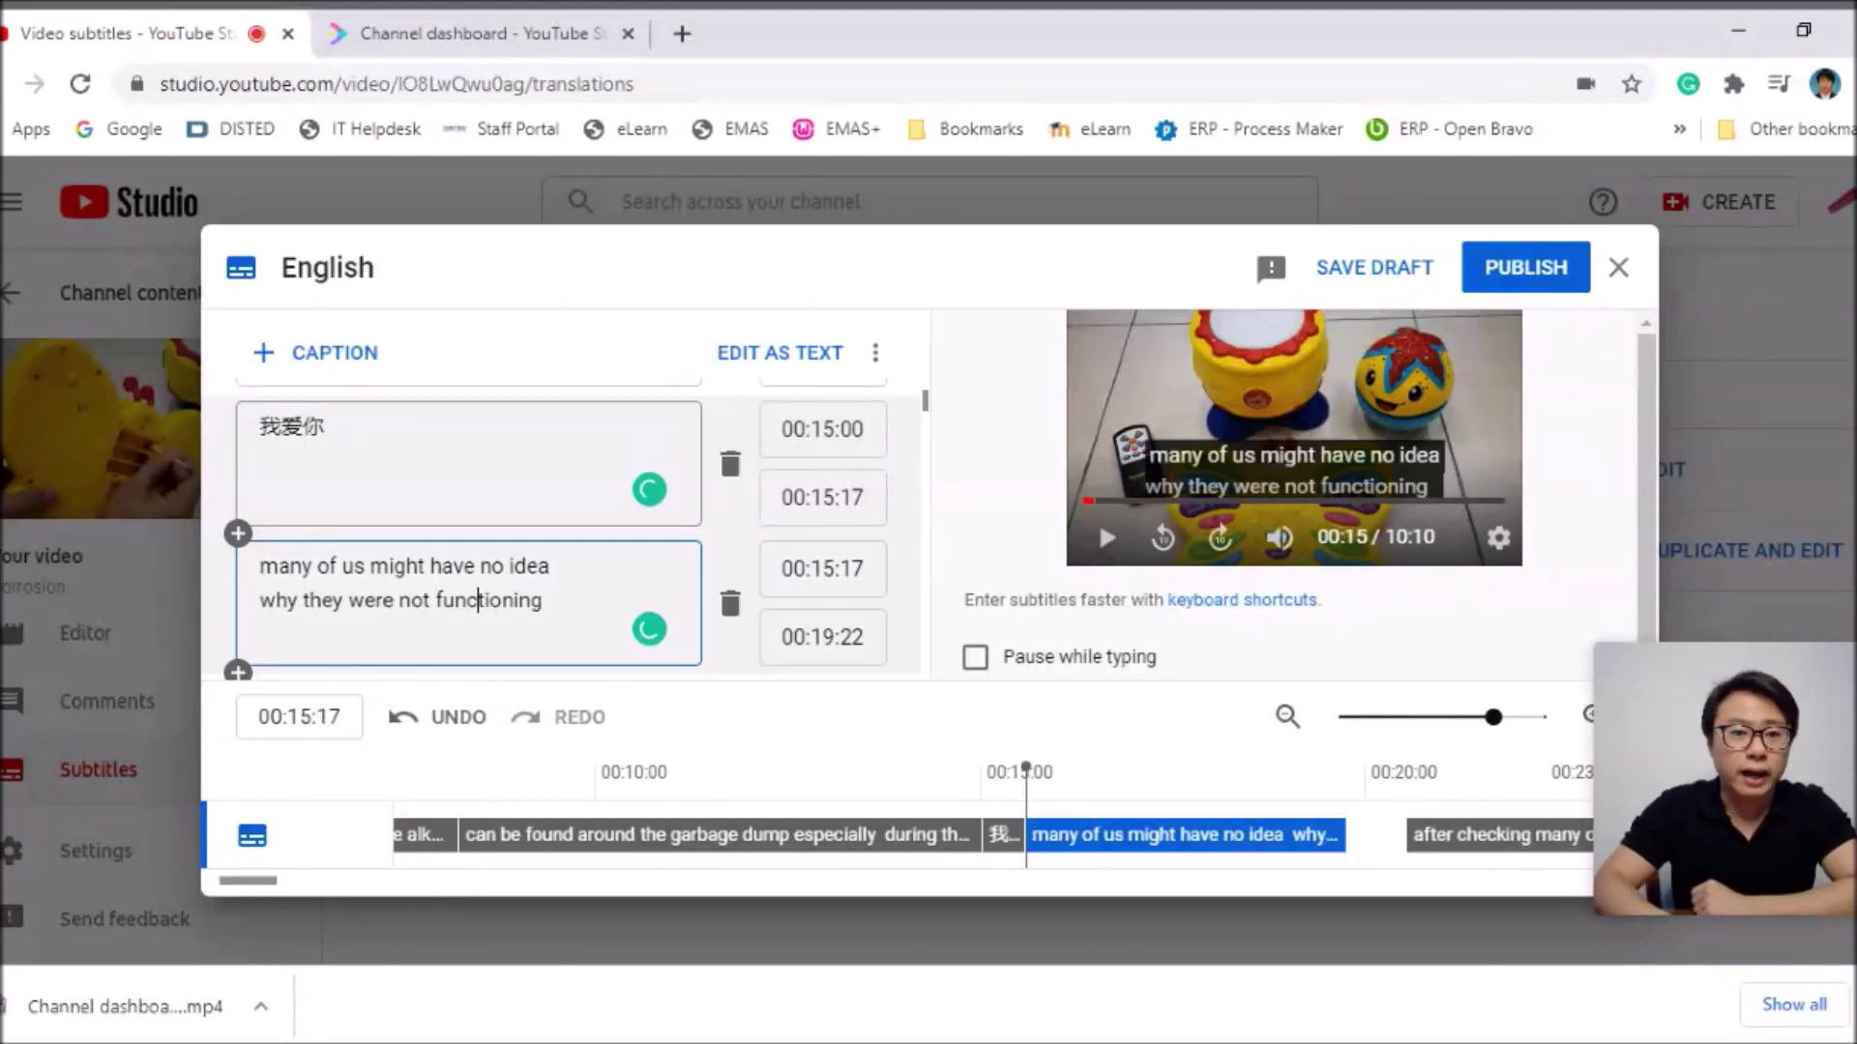
click(325, 427)
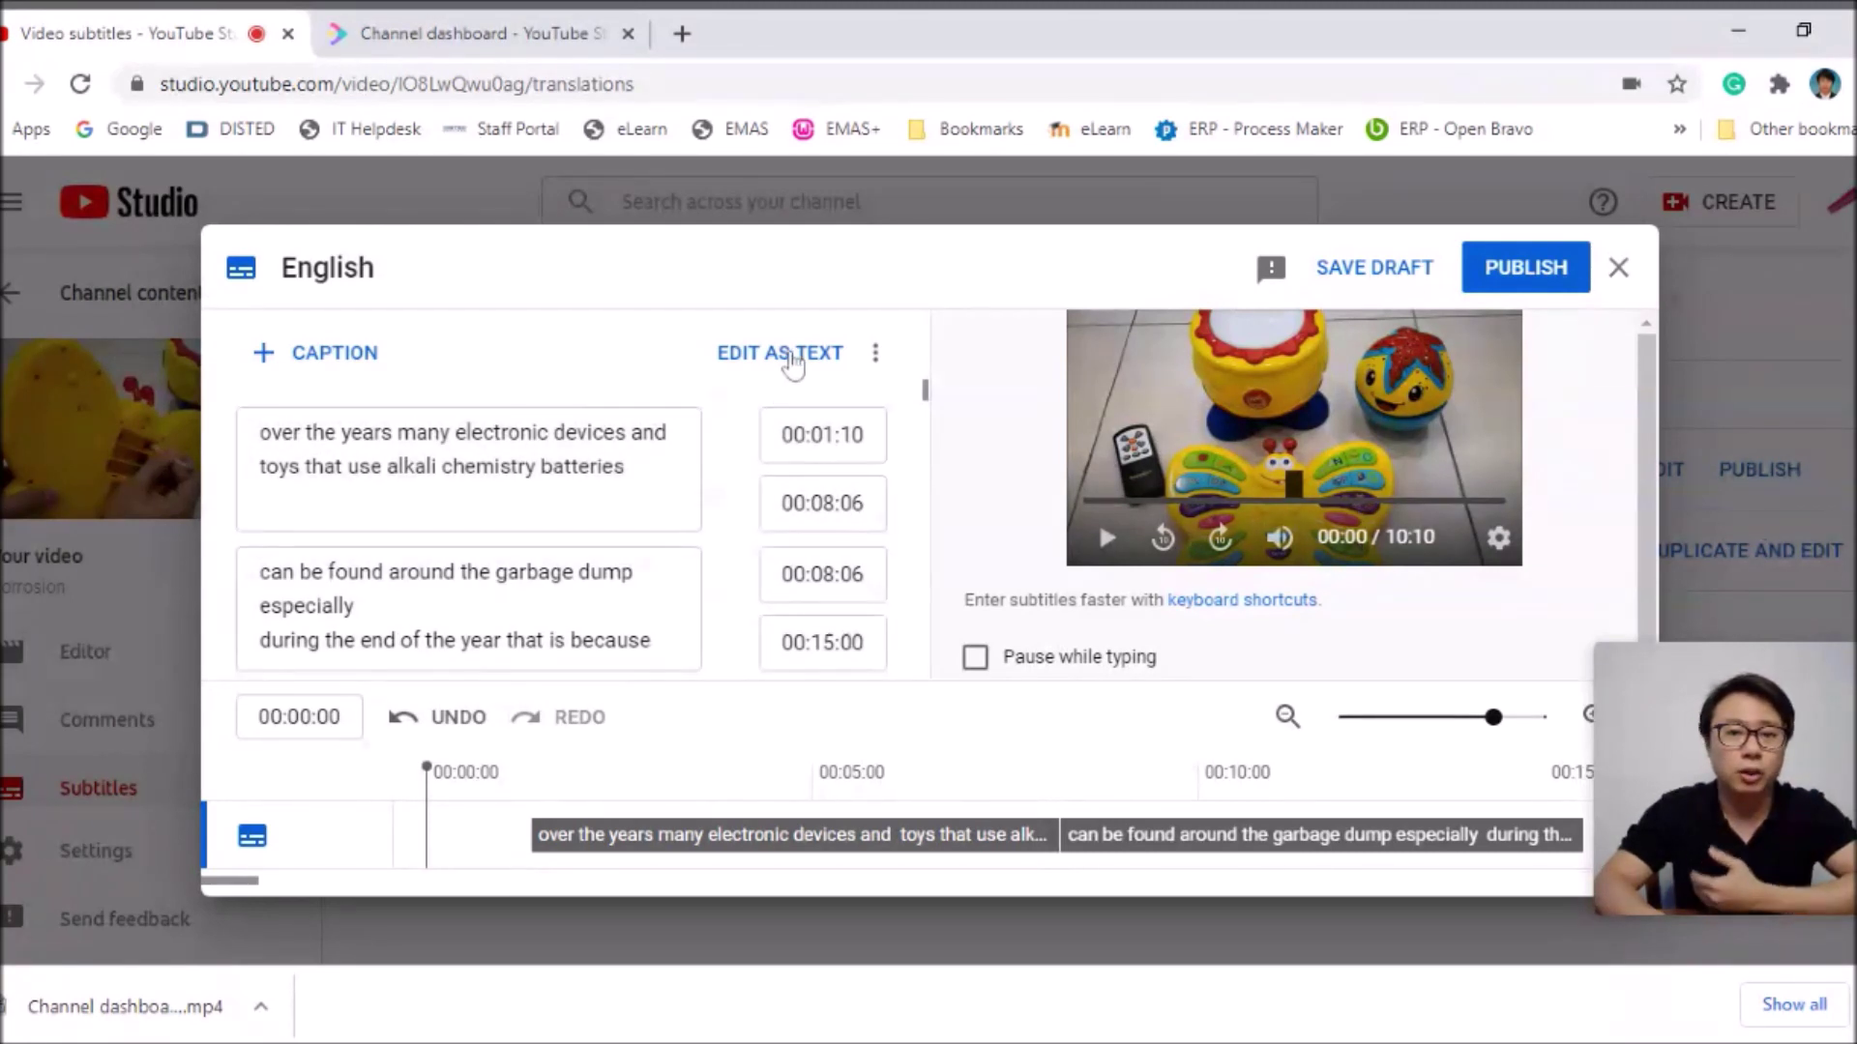
click(786, 358)
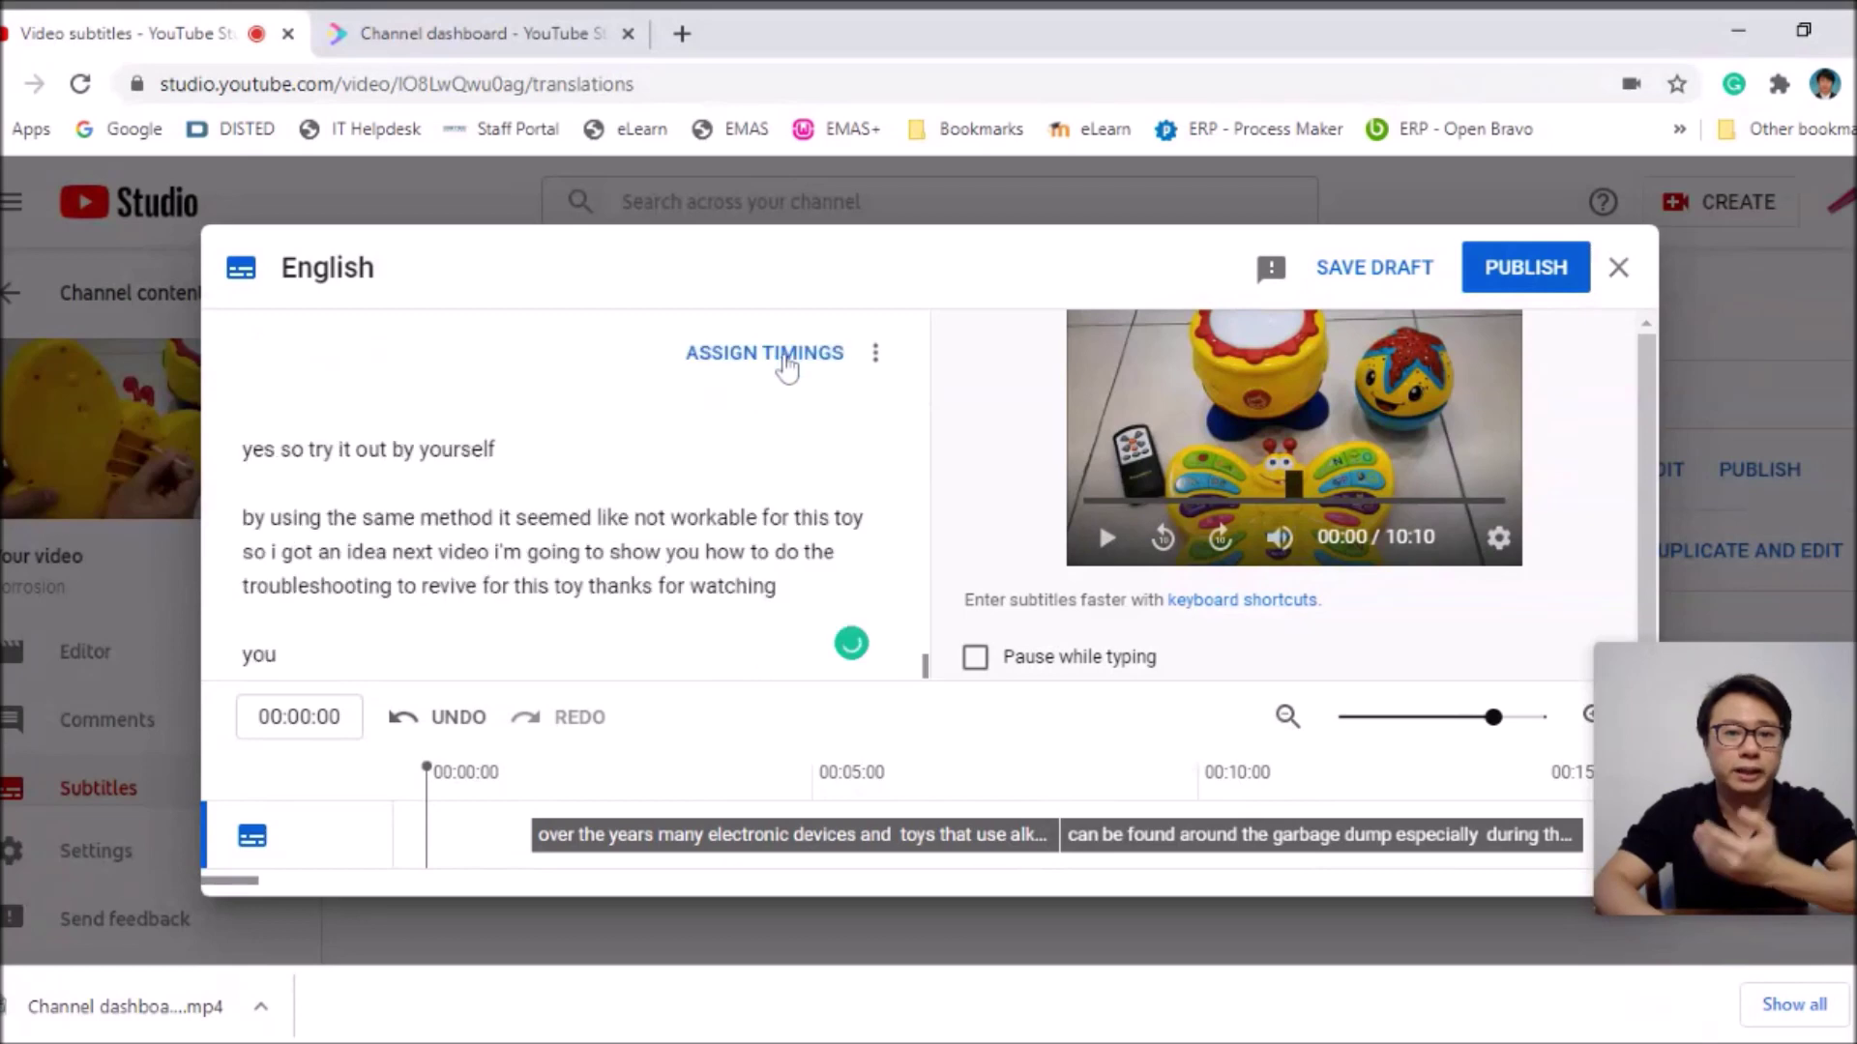
- Try correcting "alkali" to "alkaline" in the opening sentence of the plain-text subtitles, and remove the added letters again
scroll(561, 532, up, 5)
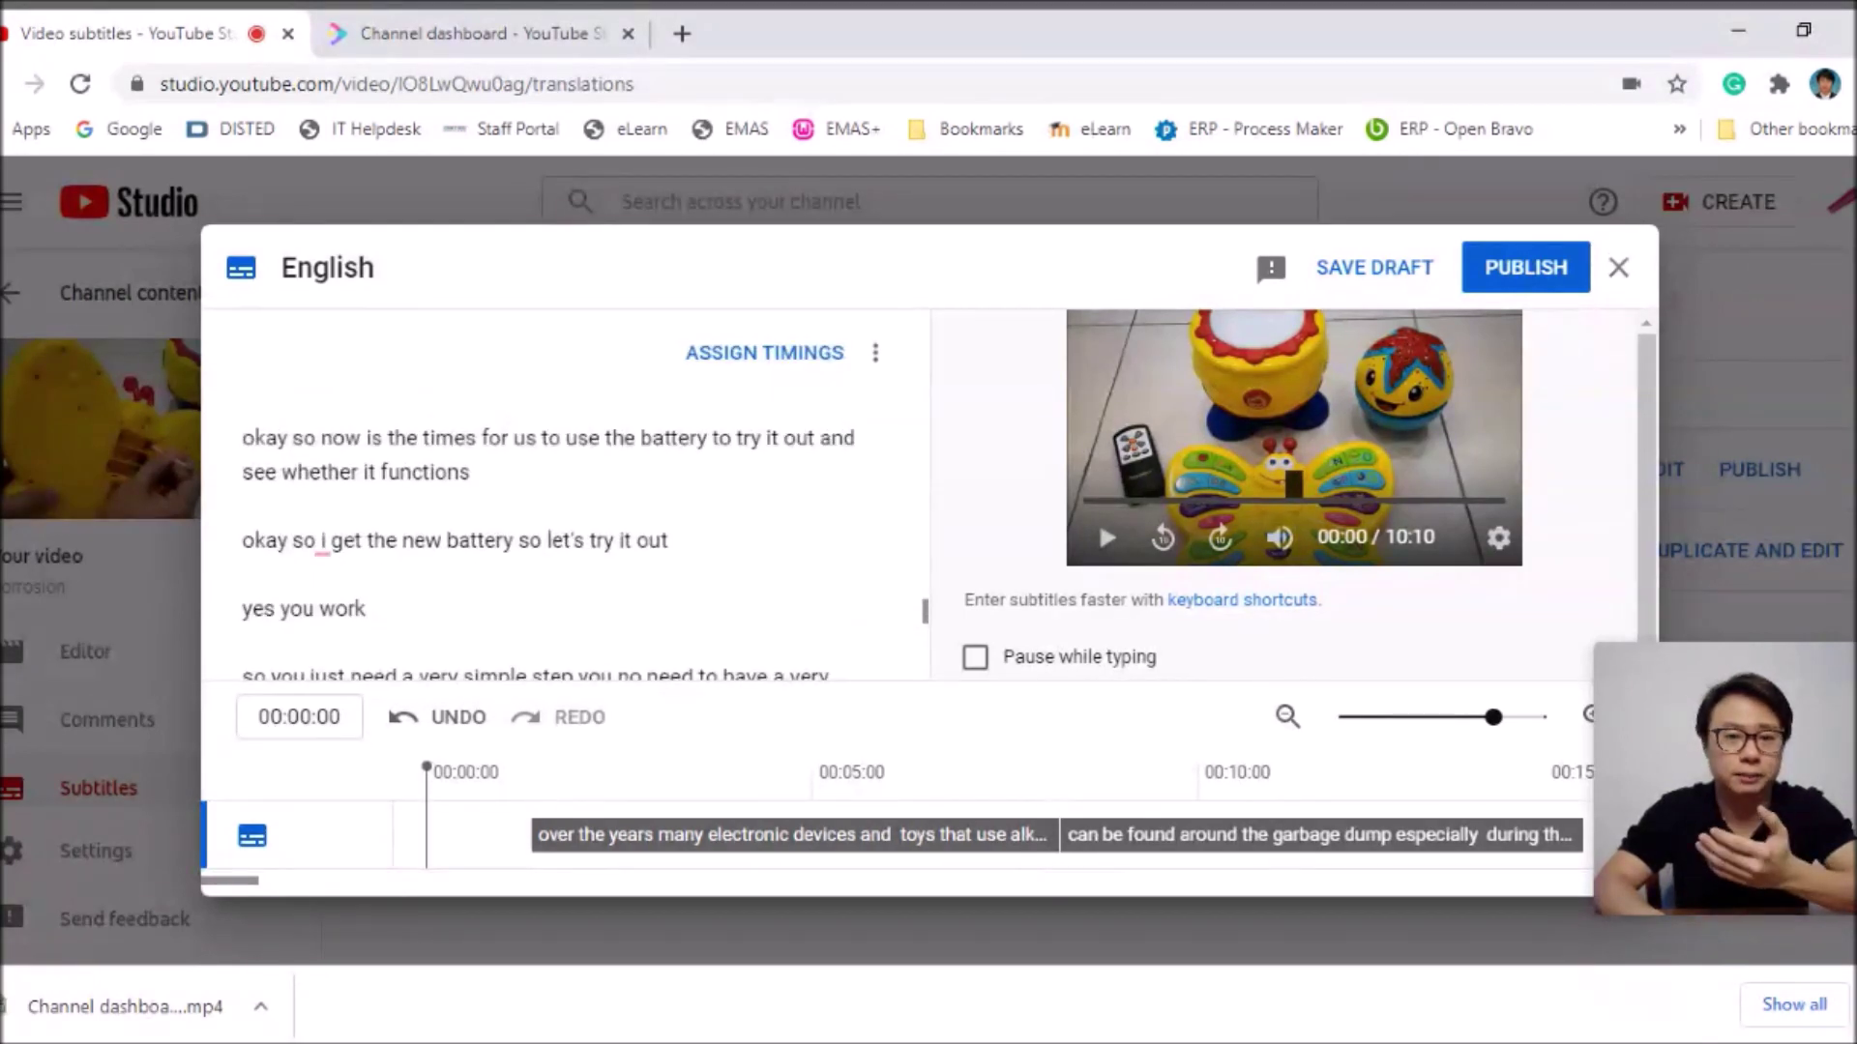
scroll(548, 542, up, 10)
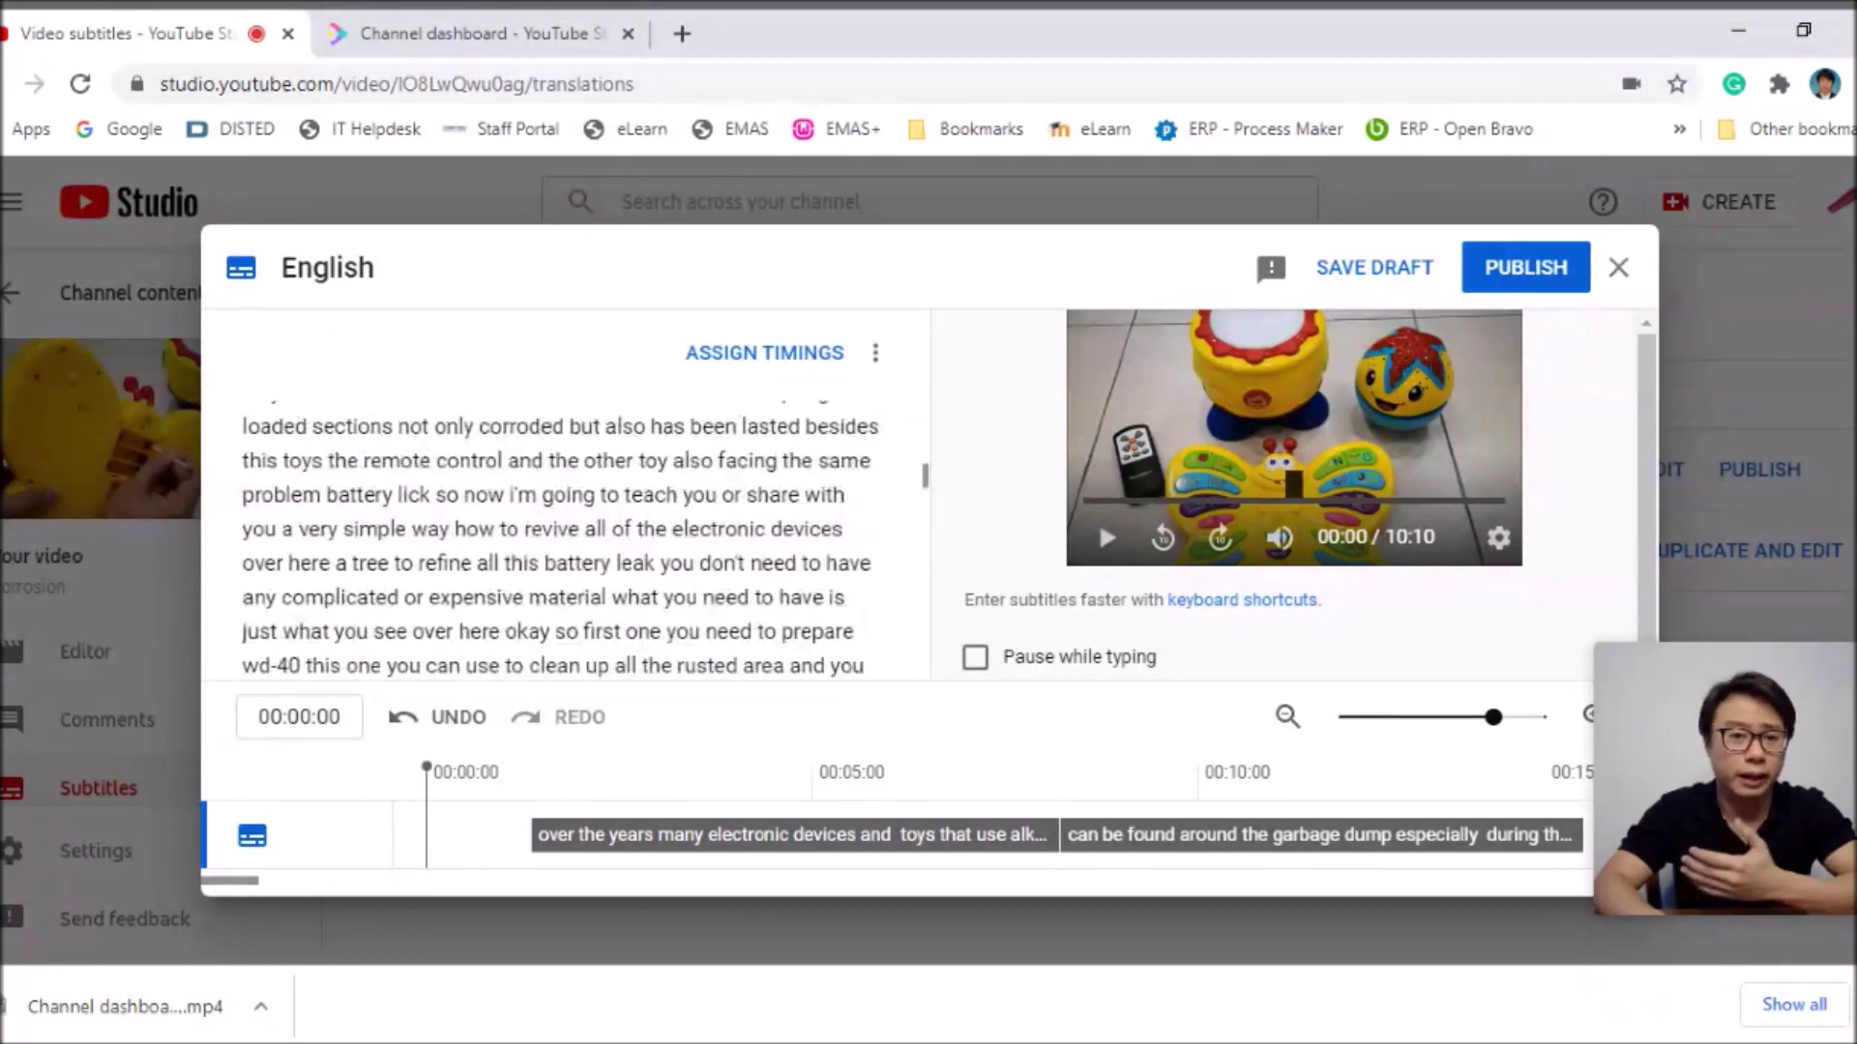
scroll(561, 542, up, 5)
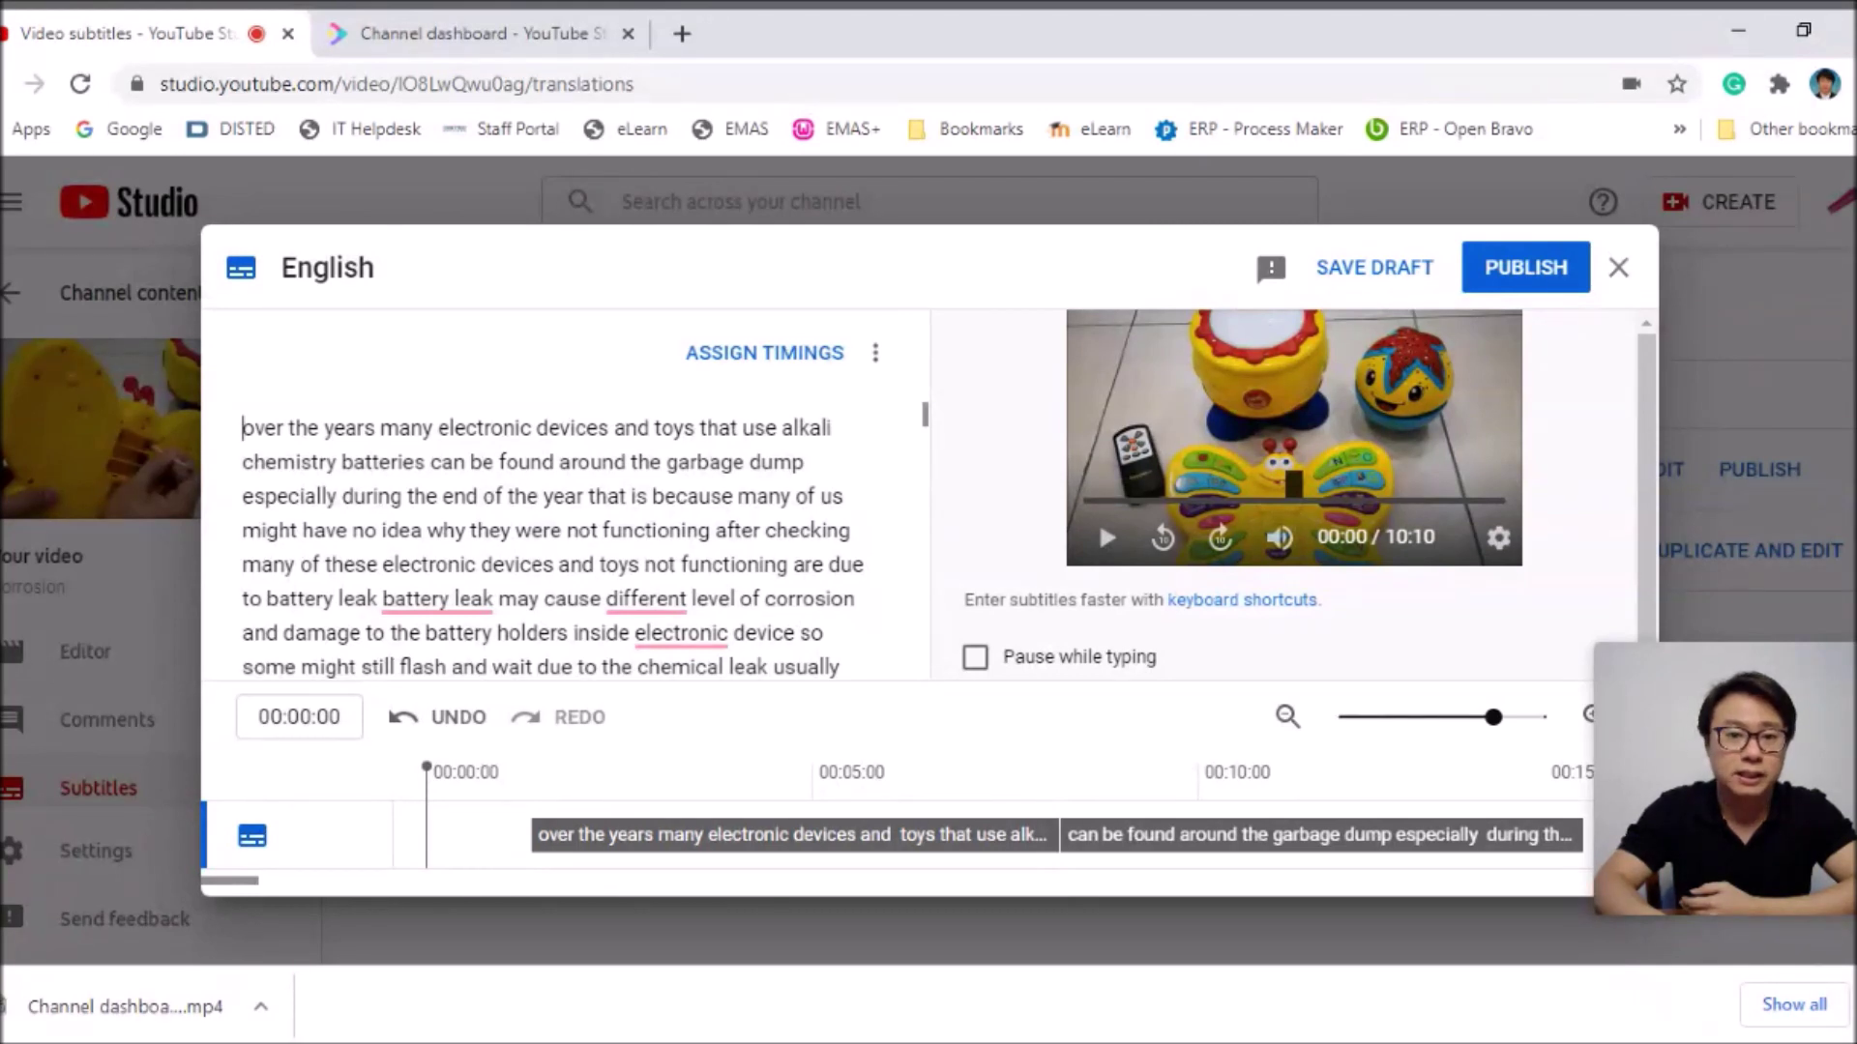
click(831, 428)
text(ne)
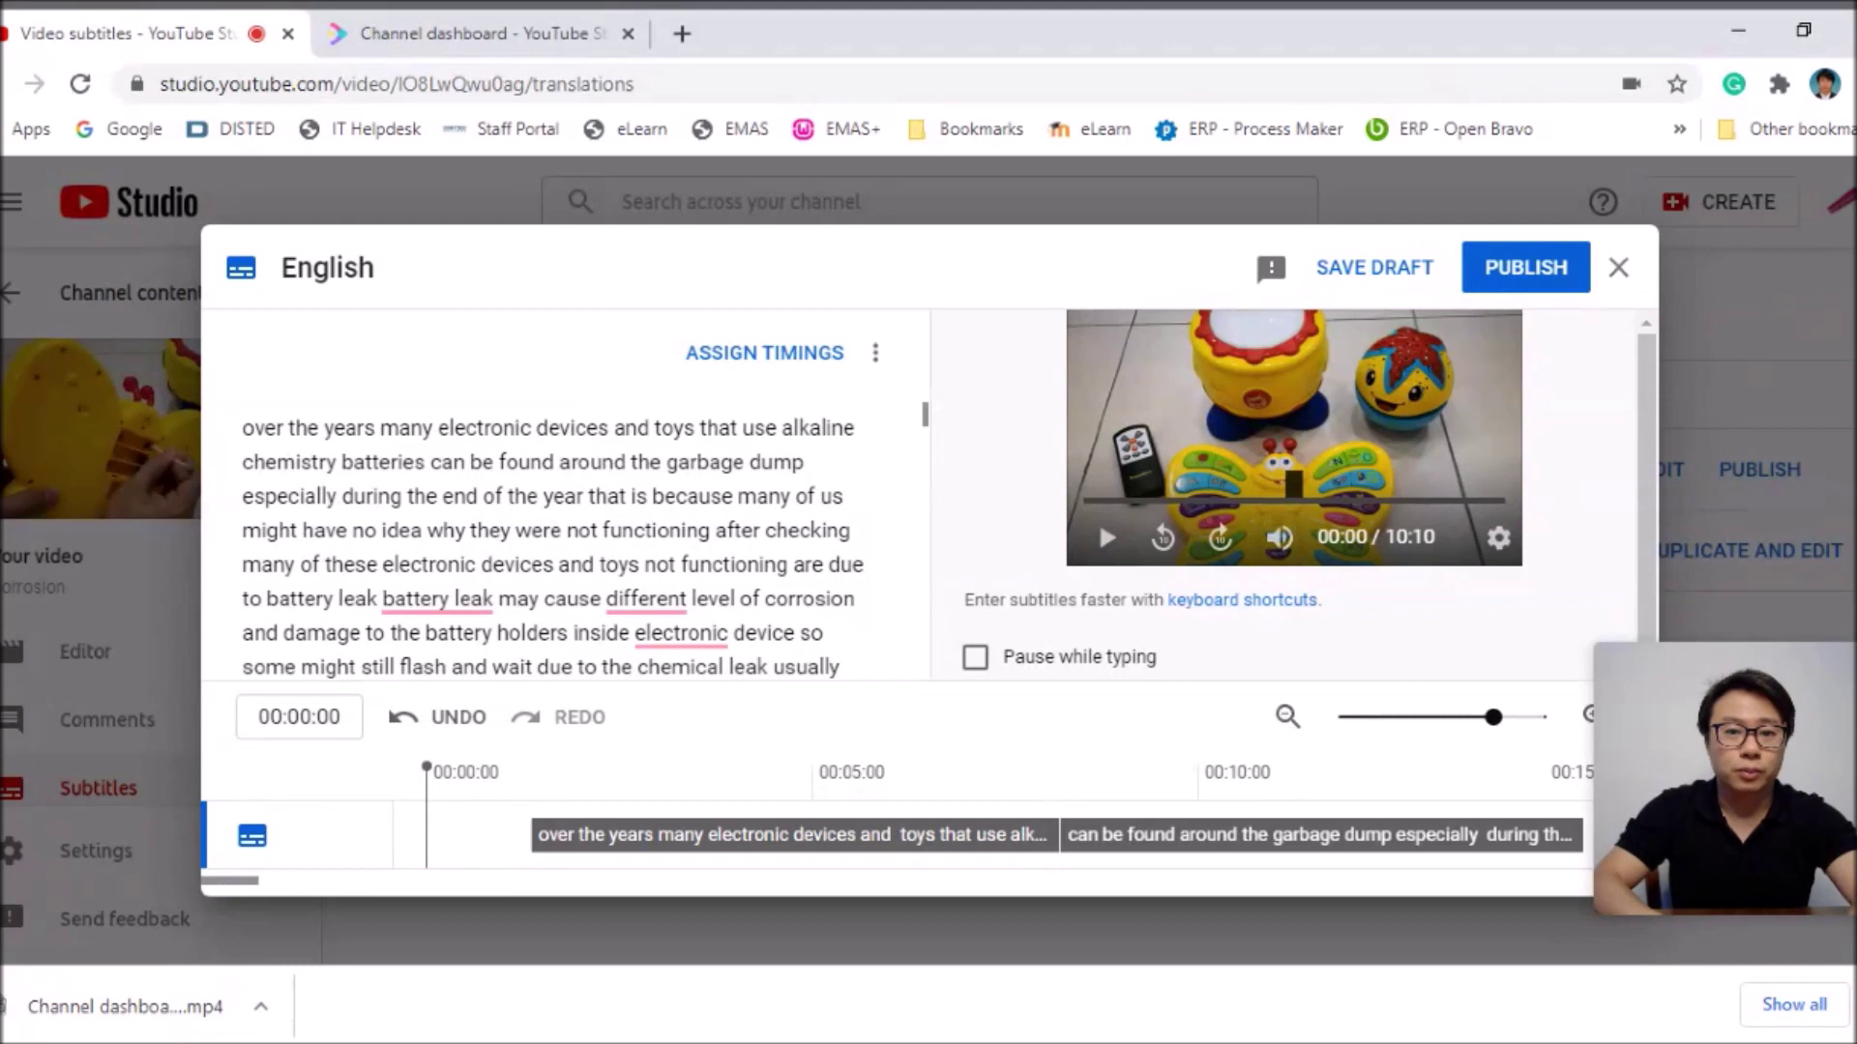
key(BackSpace)
key(BackSpace)
key(BackSpace)
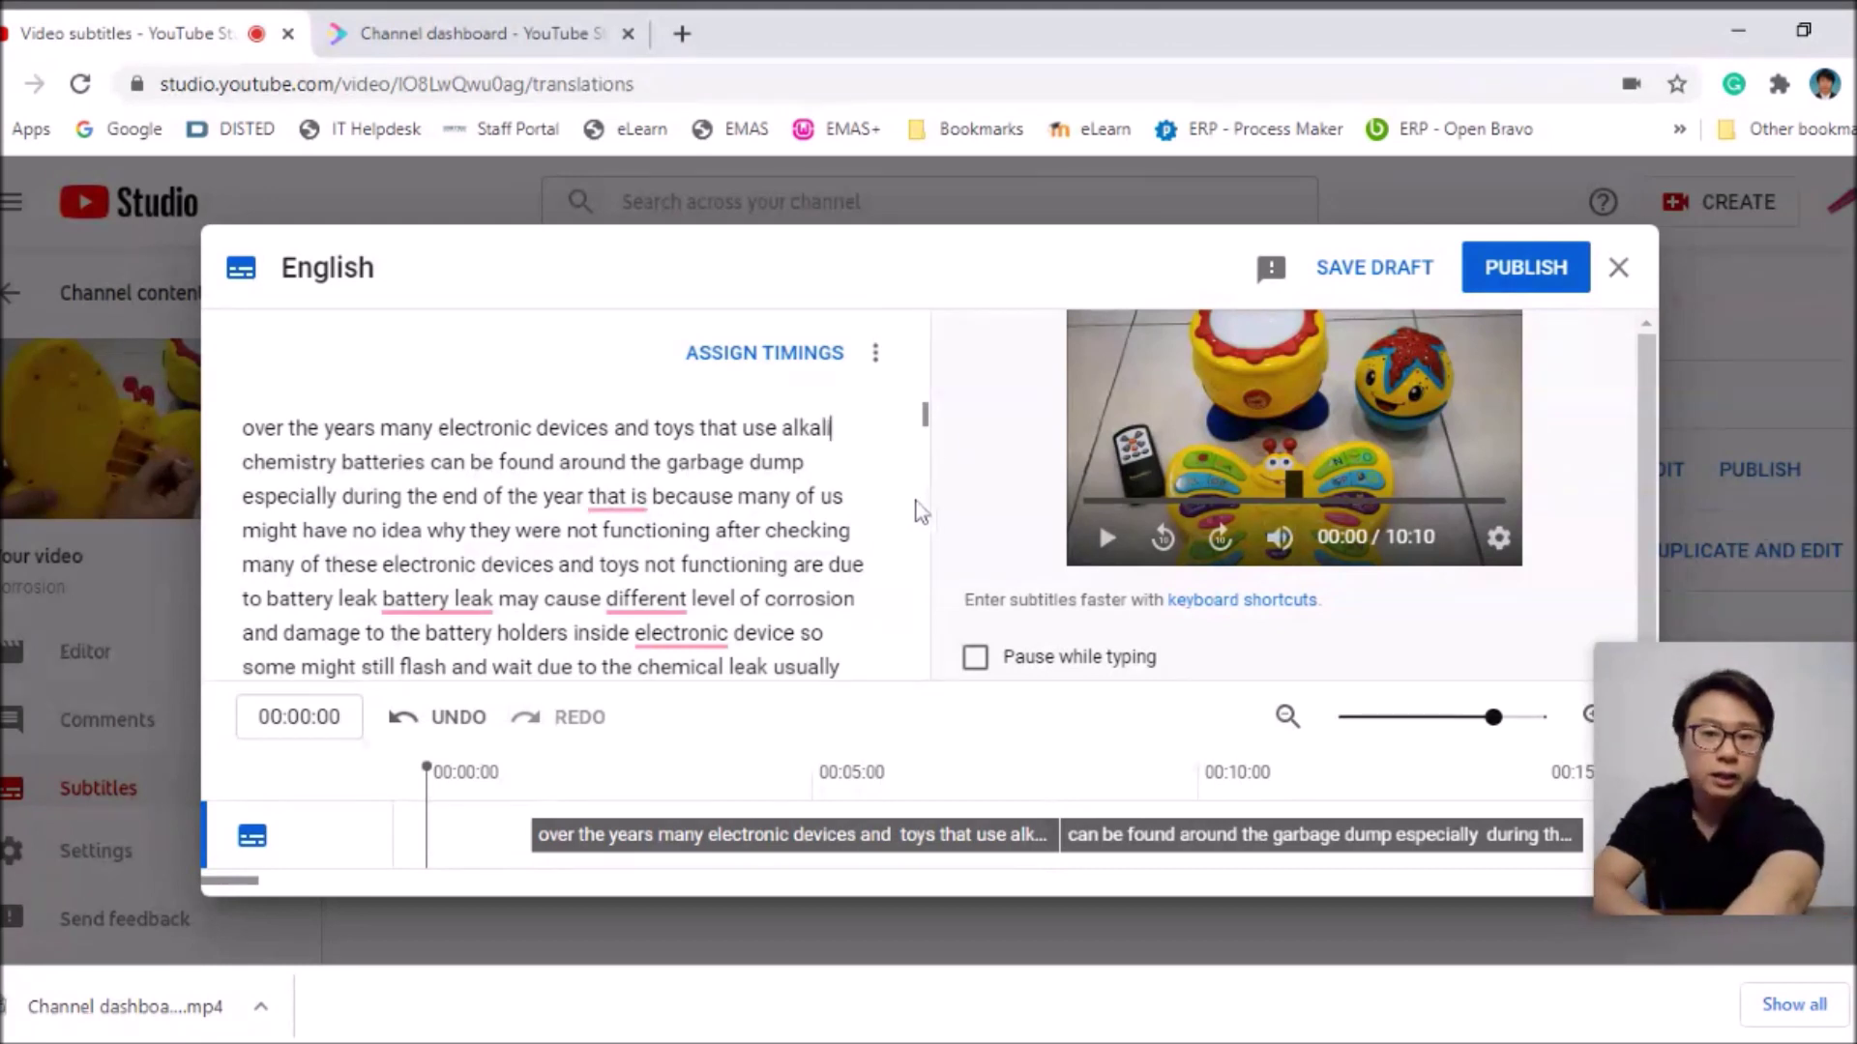
- Play the video's opening to check the first caption, and correct "alkali" to "alkaline" in the opening sentence
click(1107, 539)
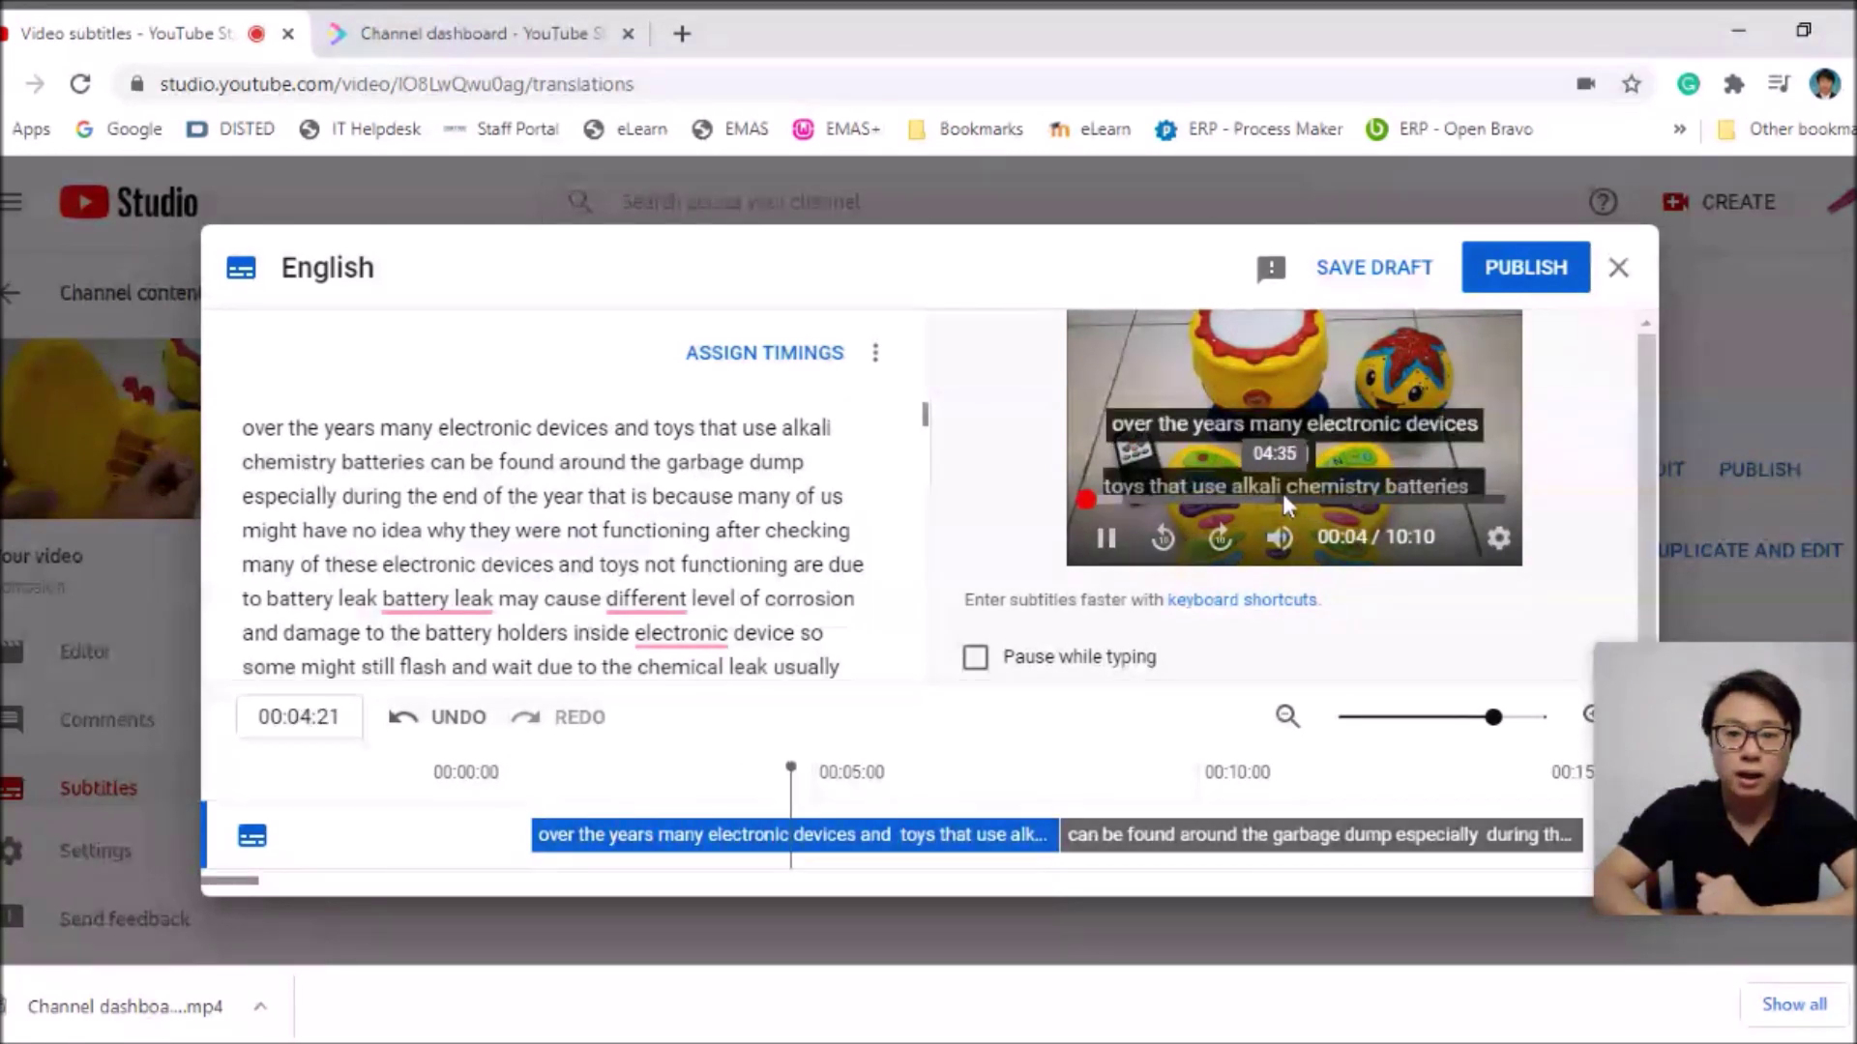
click(1107, 539)
click(833, 428)
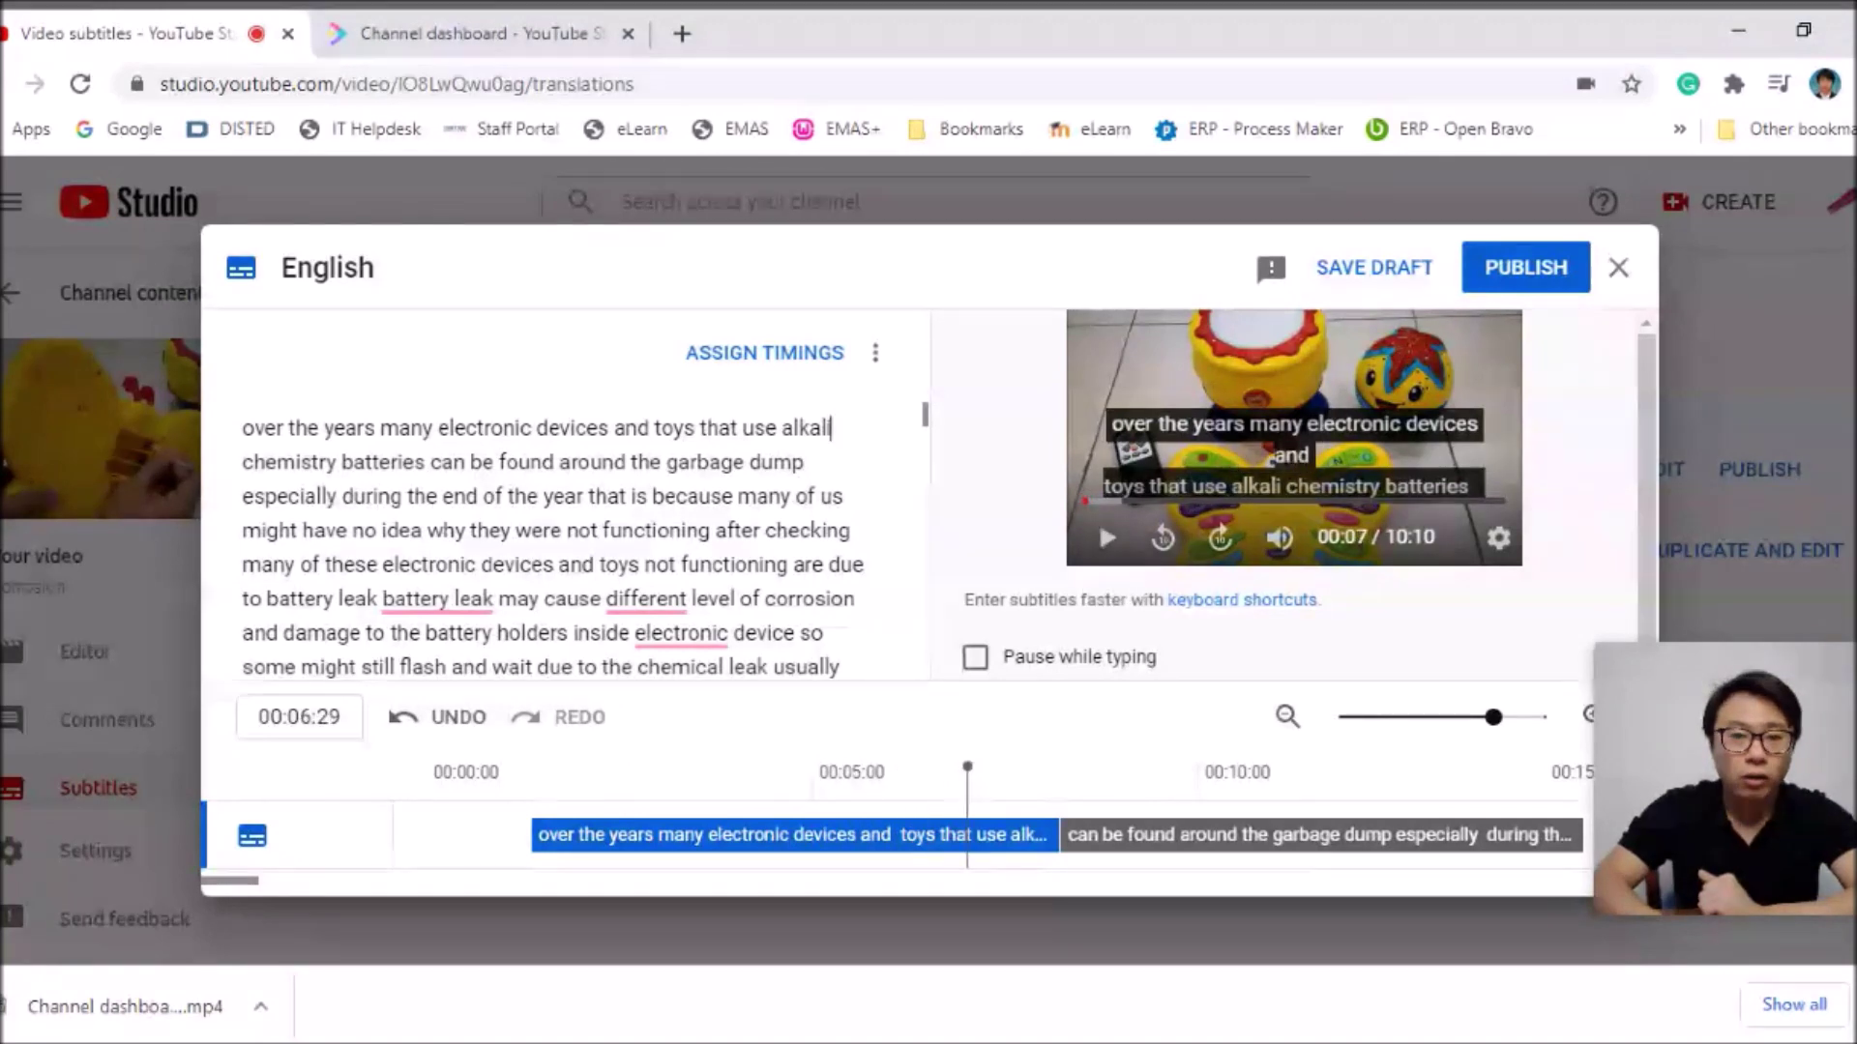
text(ne)
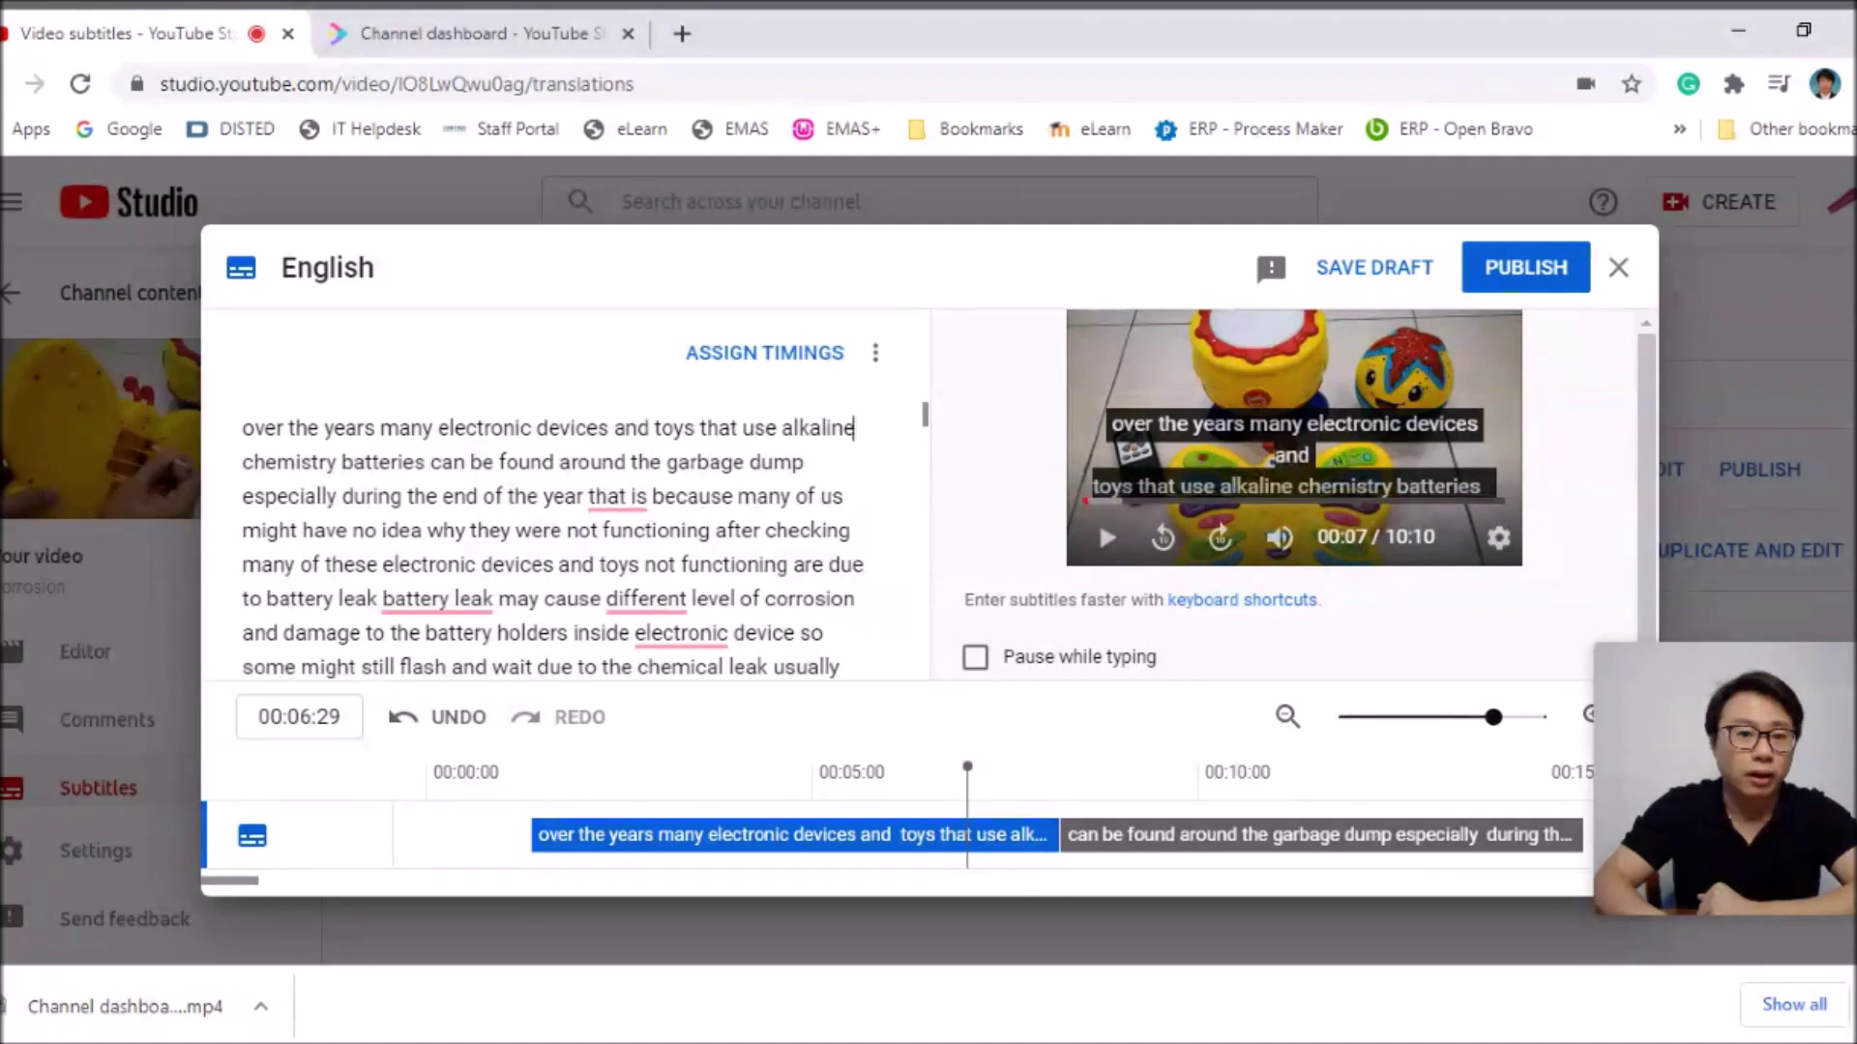
- Accept the Grammarly suggestions to remove "that" before "is because" and add "a" before "different level of corrosion"
mouse_move(617, 498)
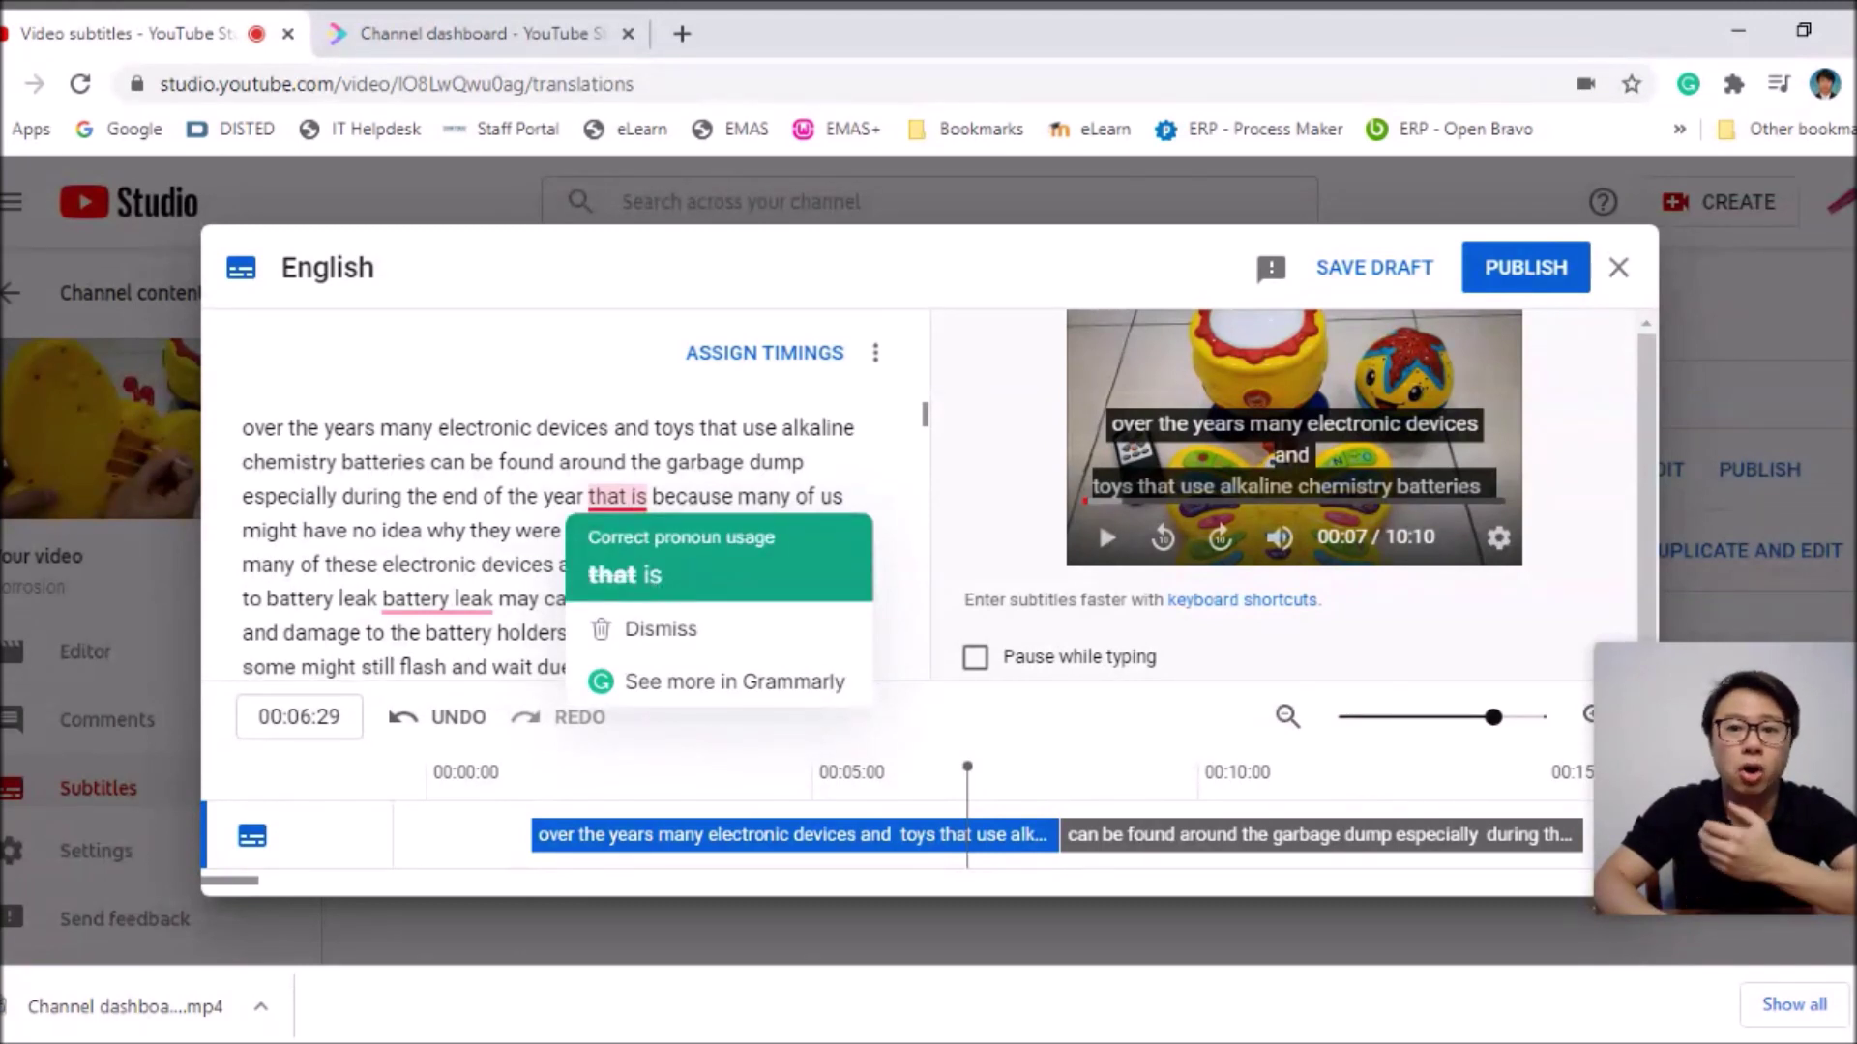
click(625, 575)
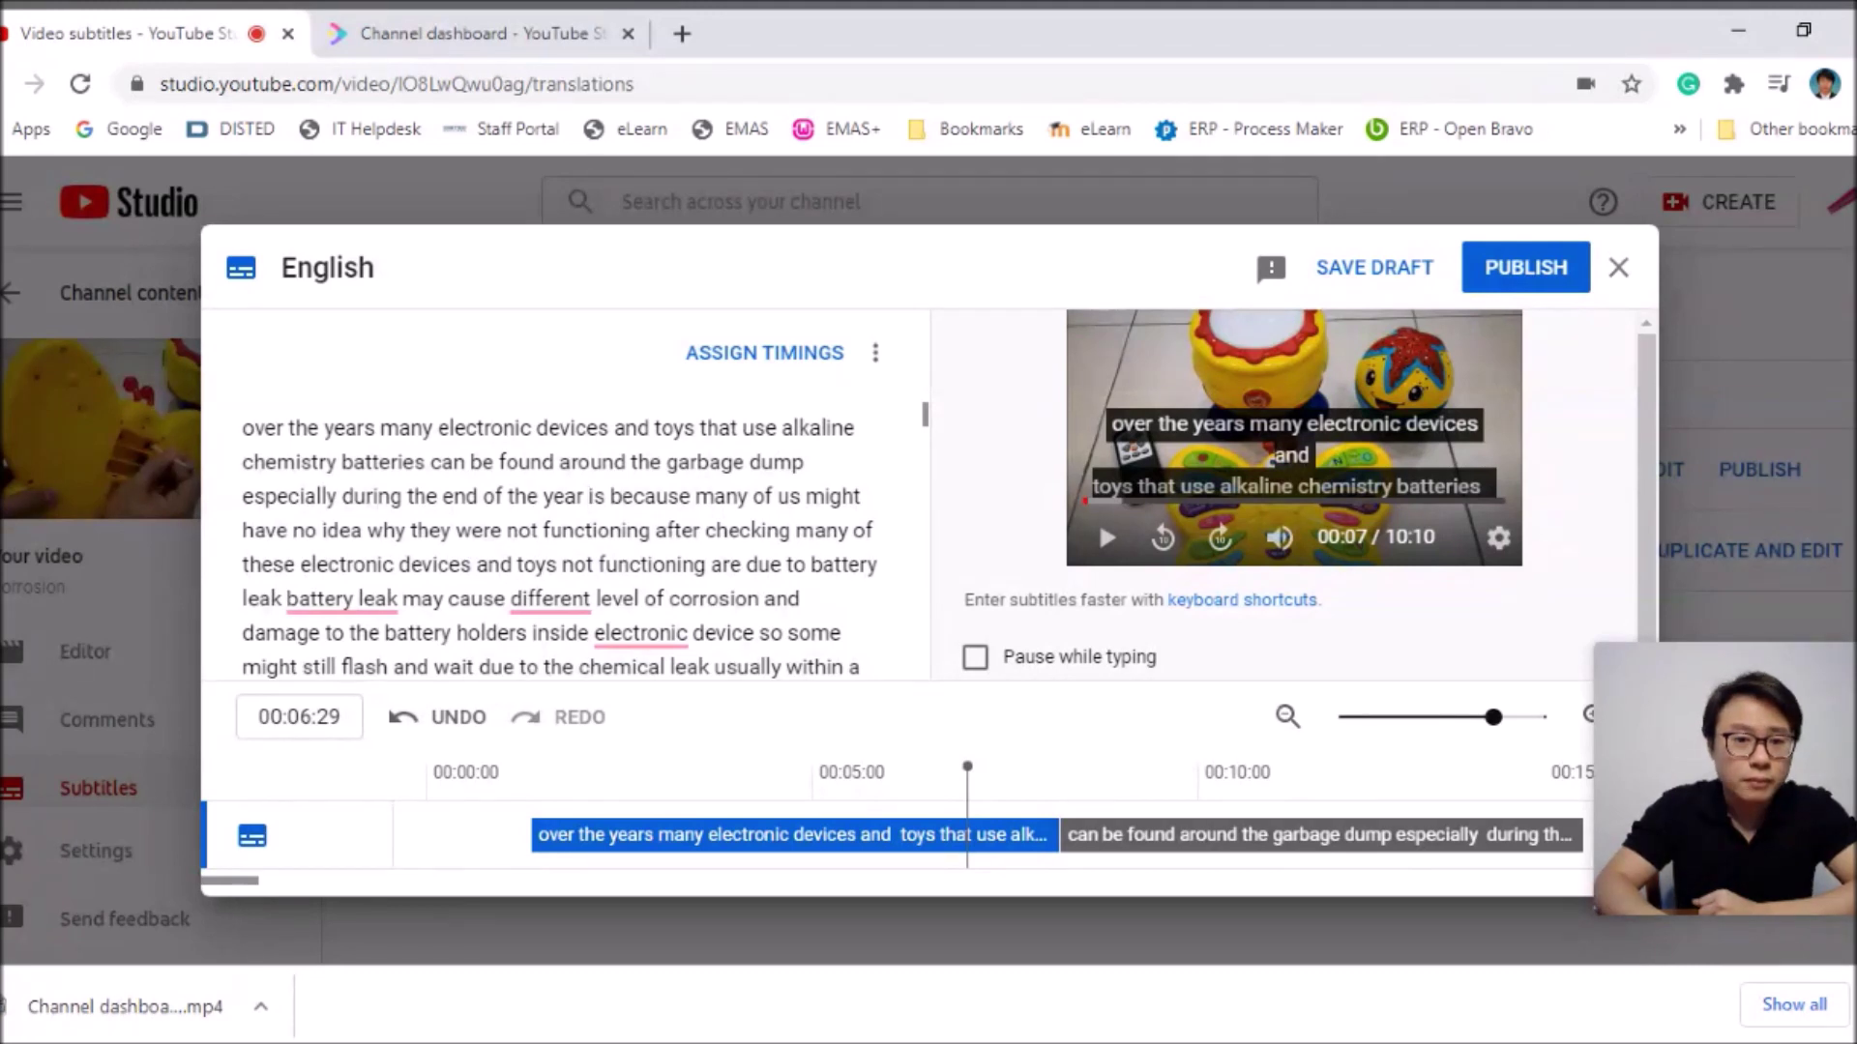
mouse_move(550, 598)
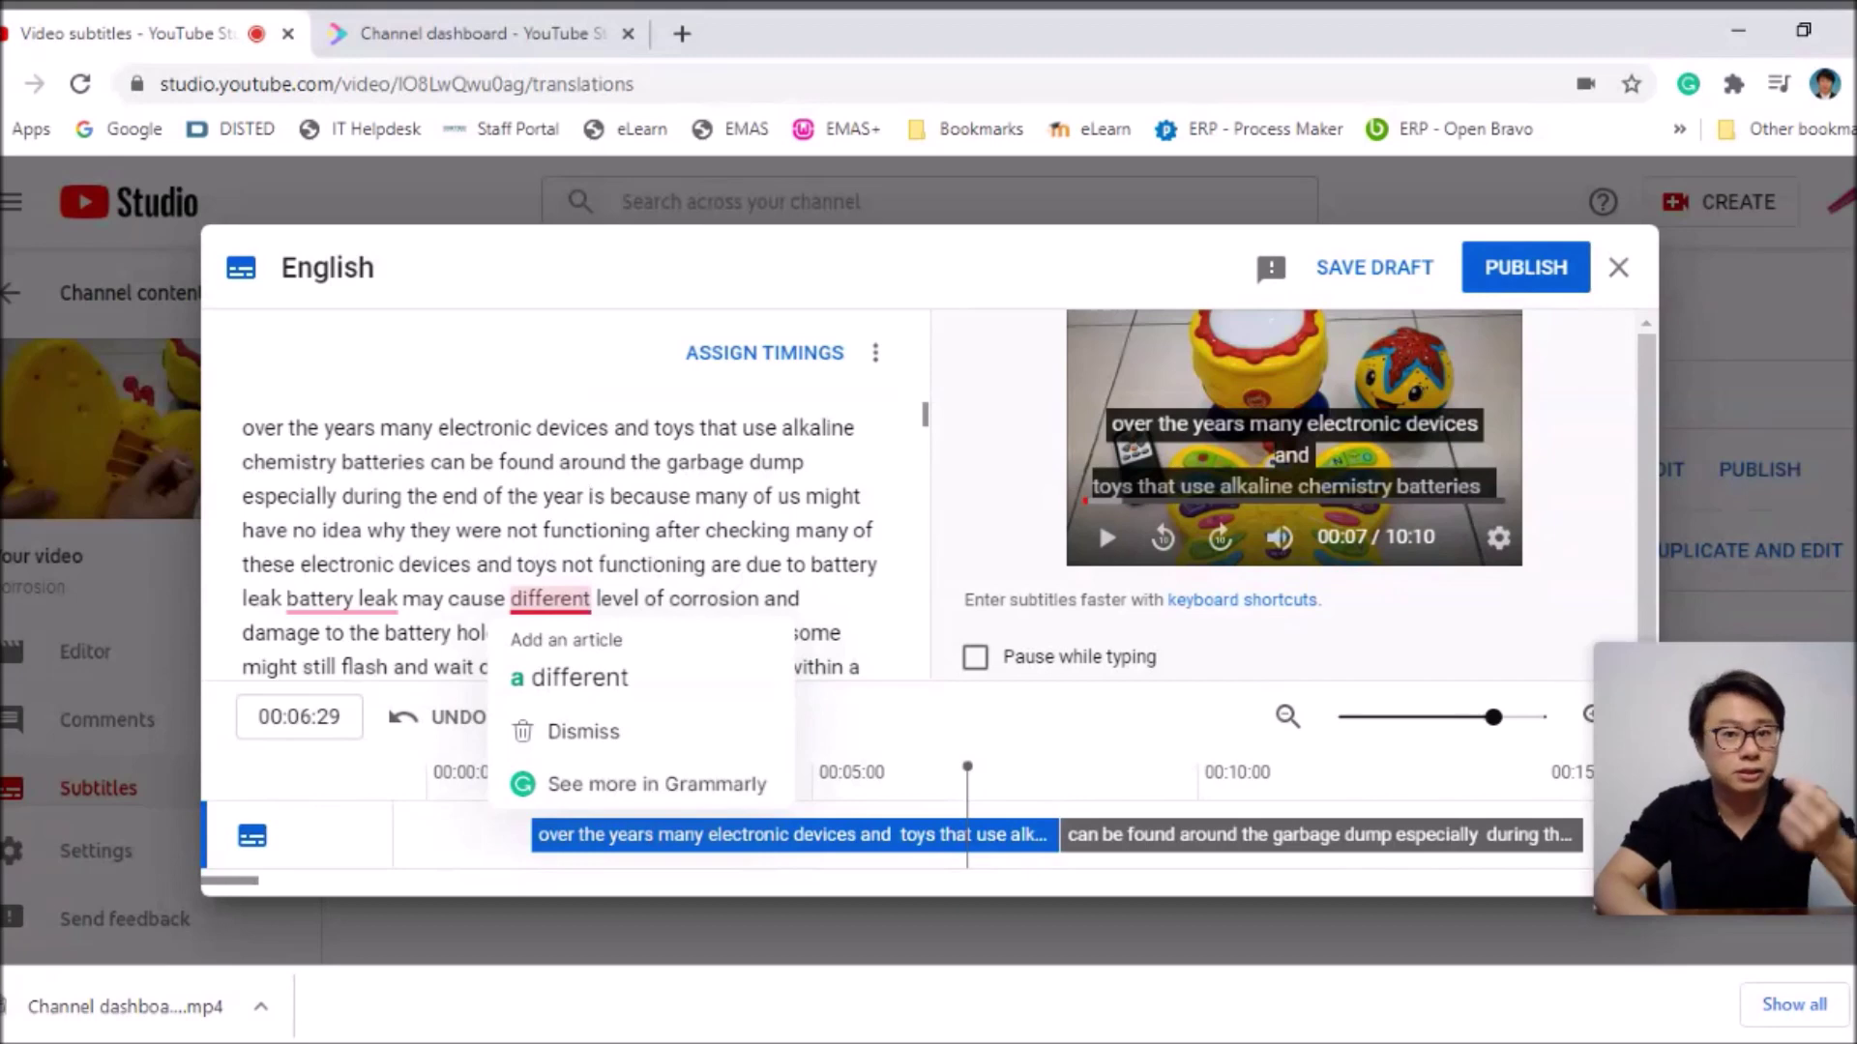
click(564, 678)
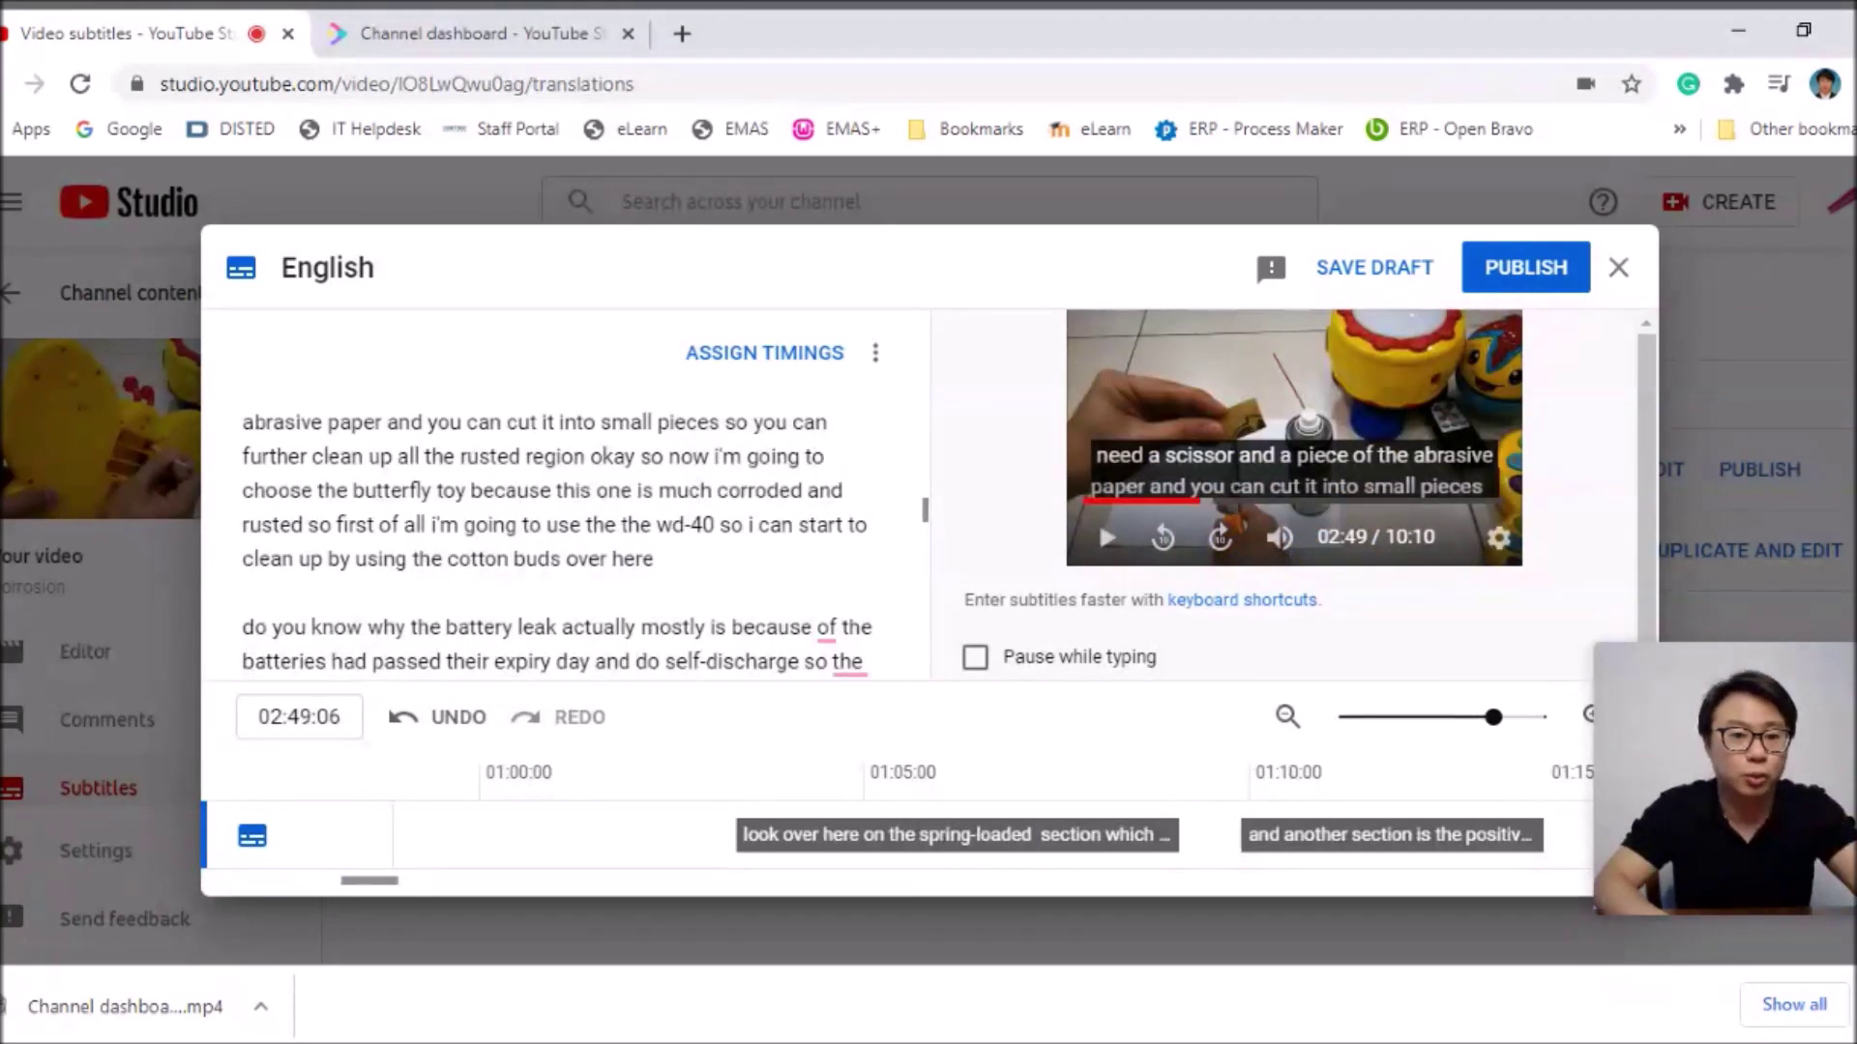
- Return the subtitles to captions with timings, and accept the capitalization "I'm" in the caption starting at 02:50:14 during playback
scroll(557, 530, down, 2)
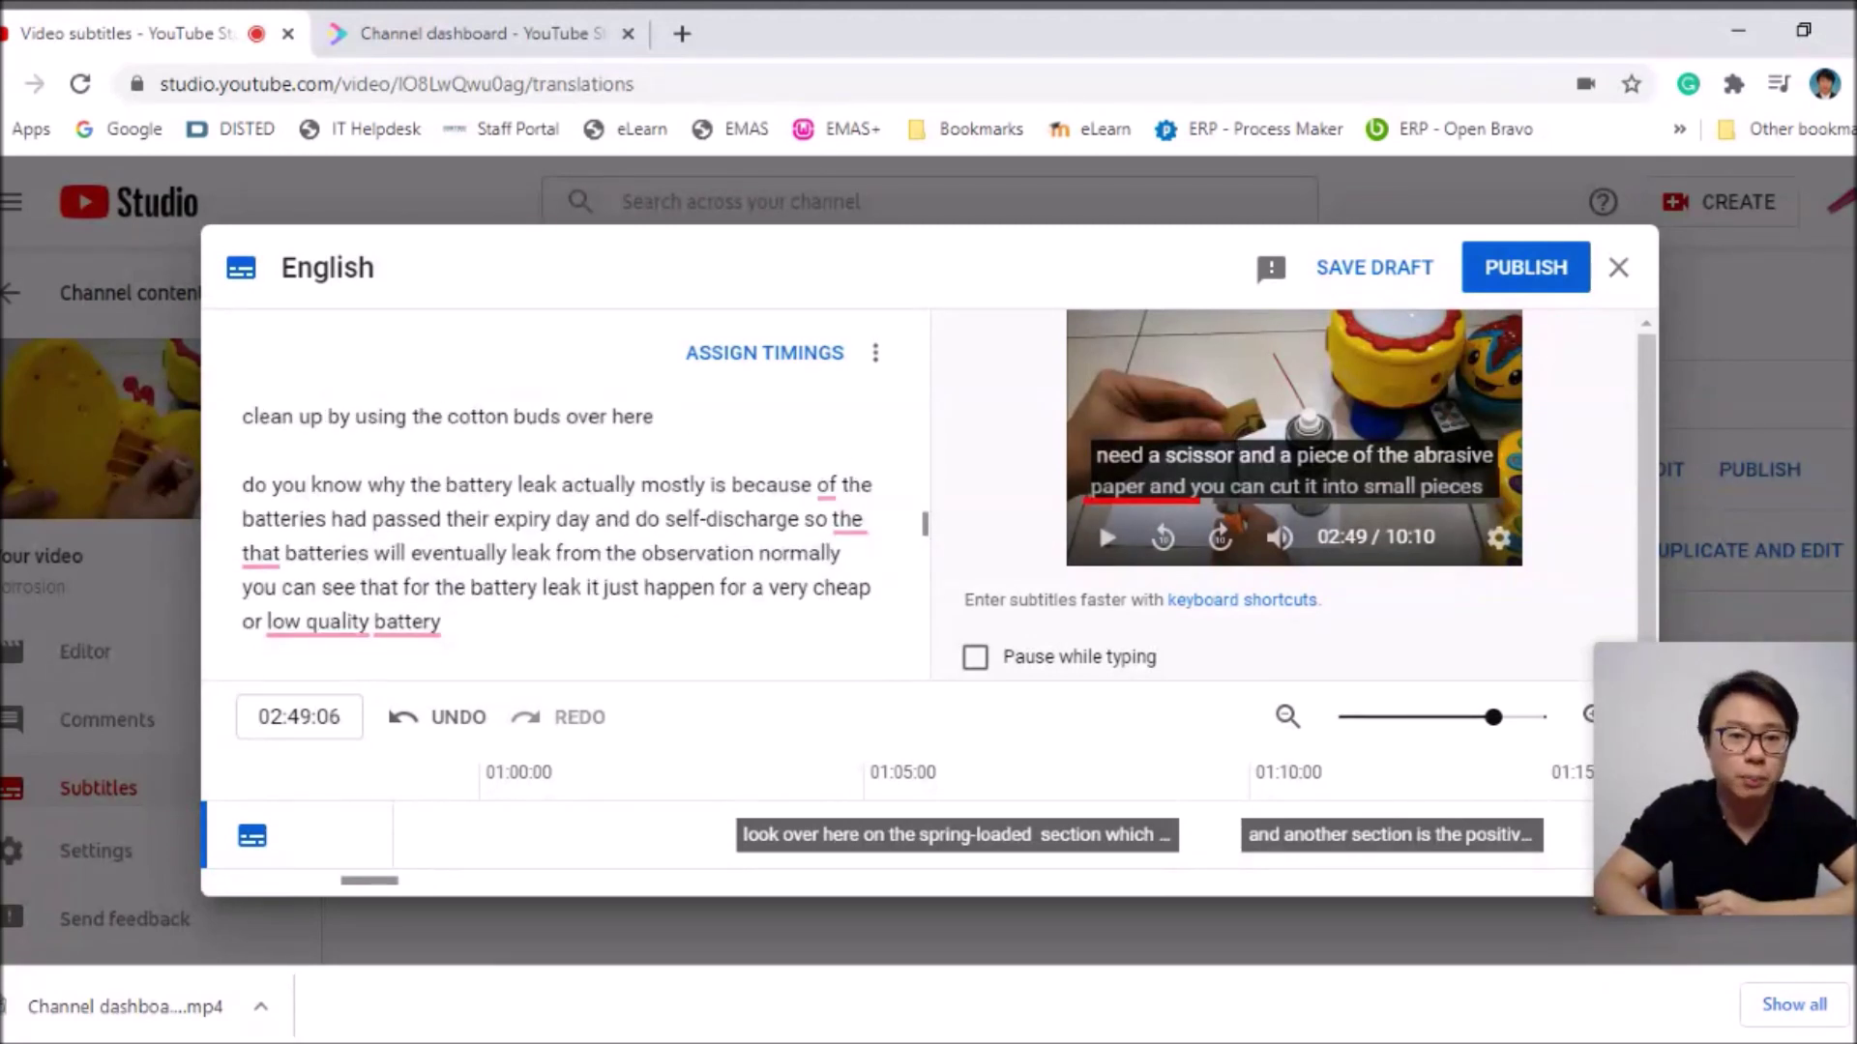
click(799, 363)
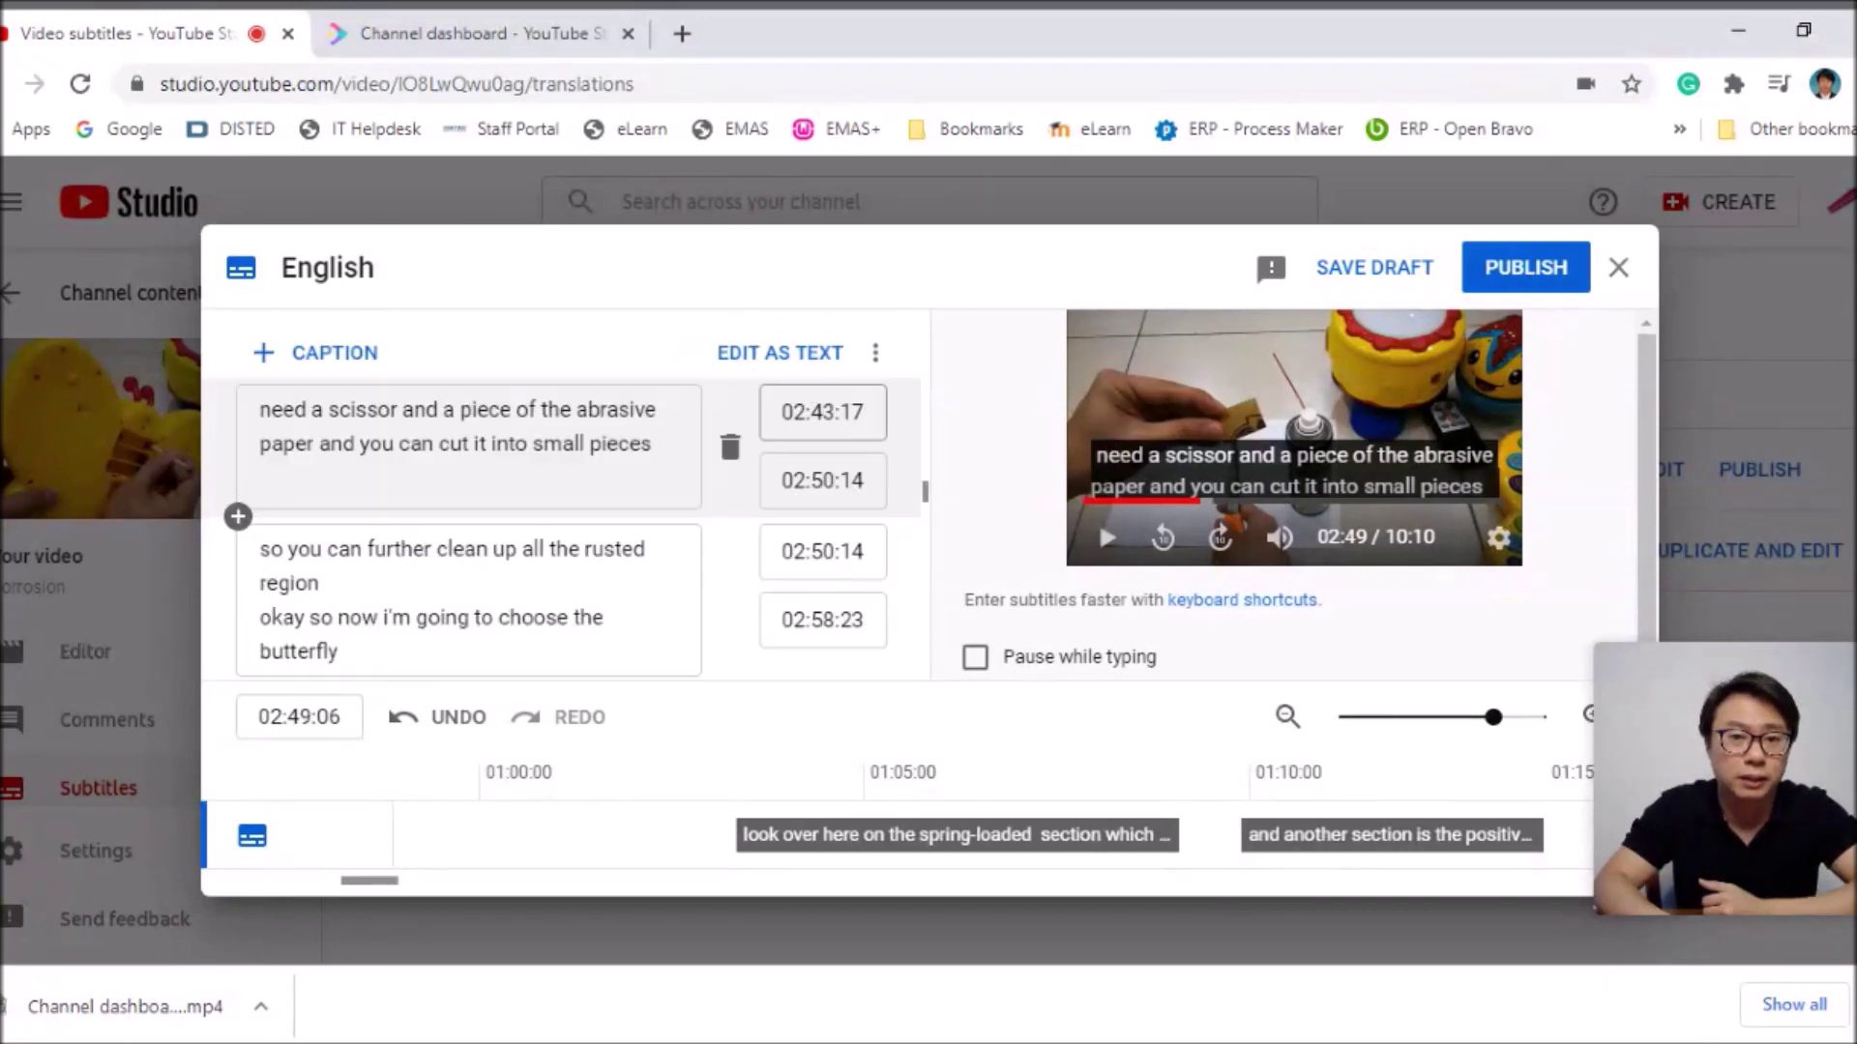
click(379, 478)
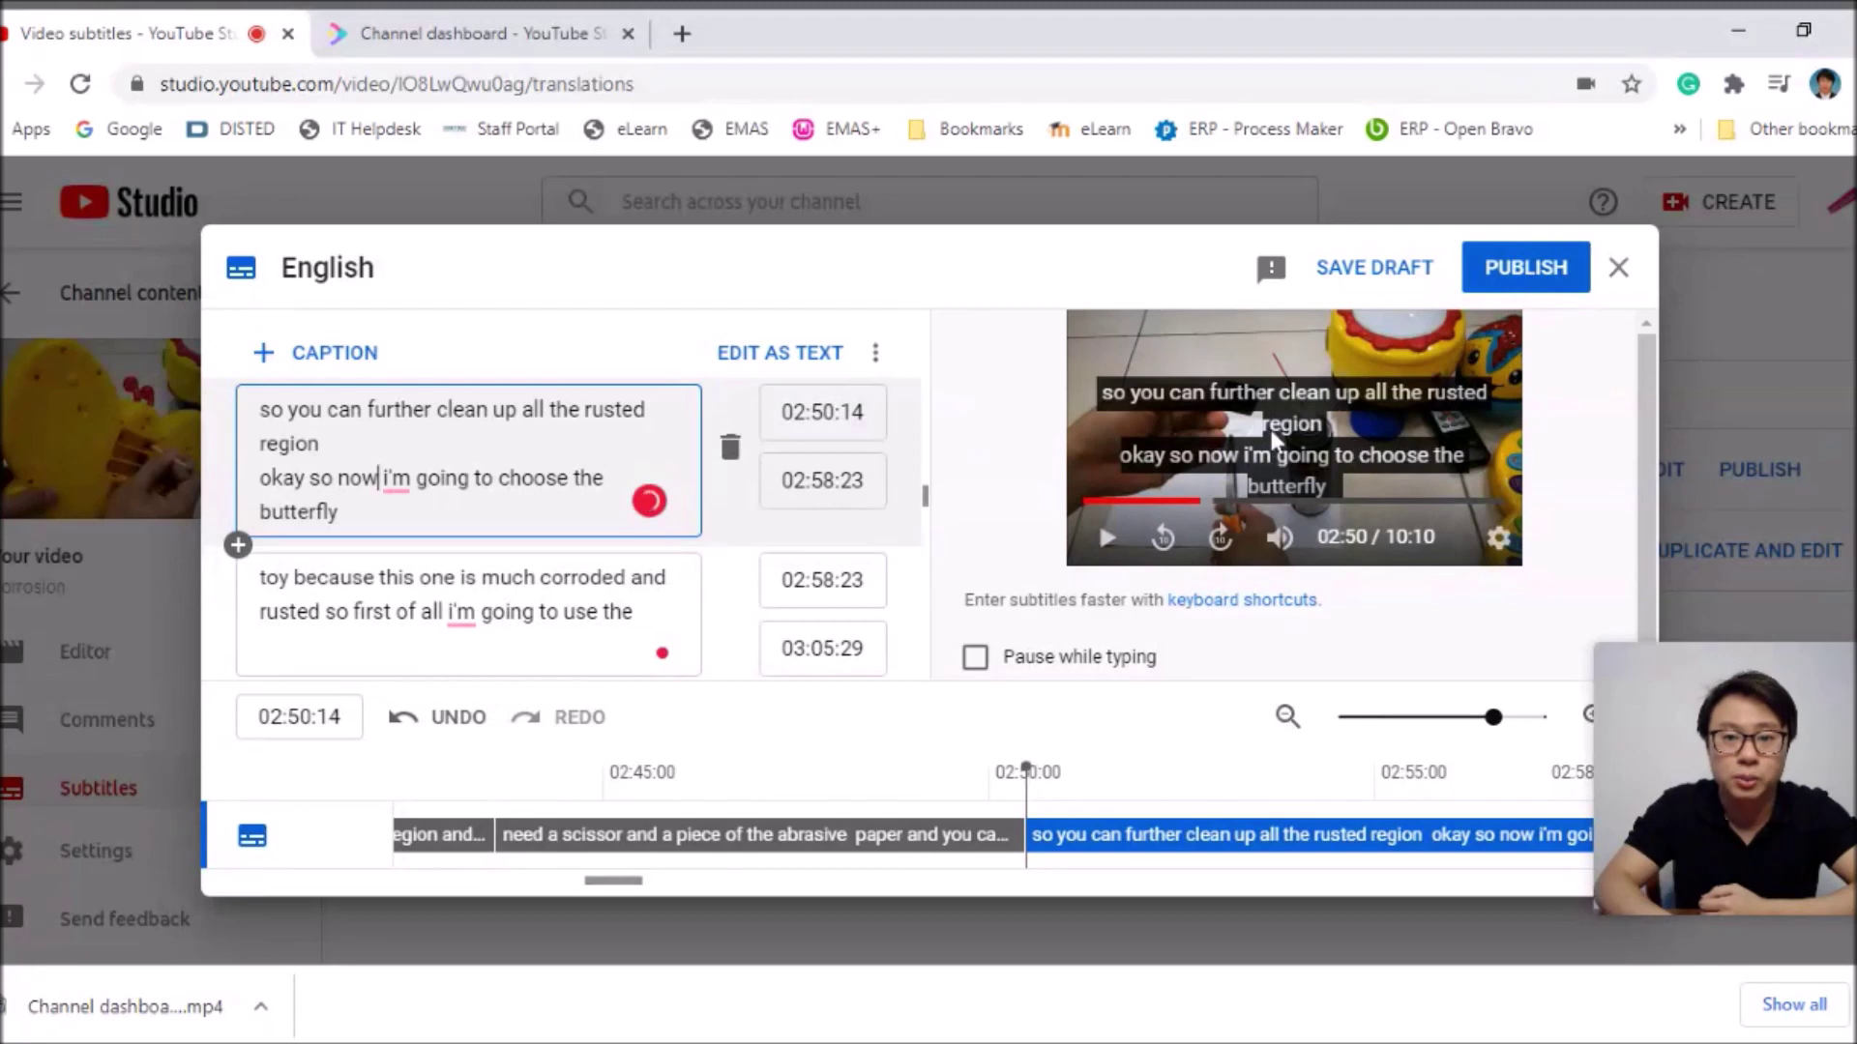
click(1109, 541)
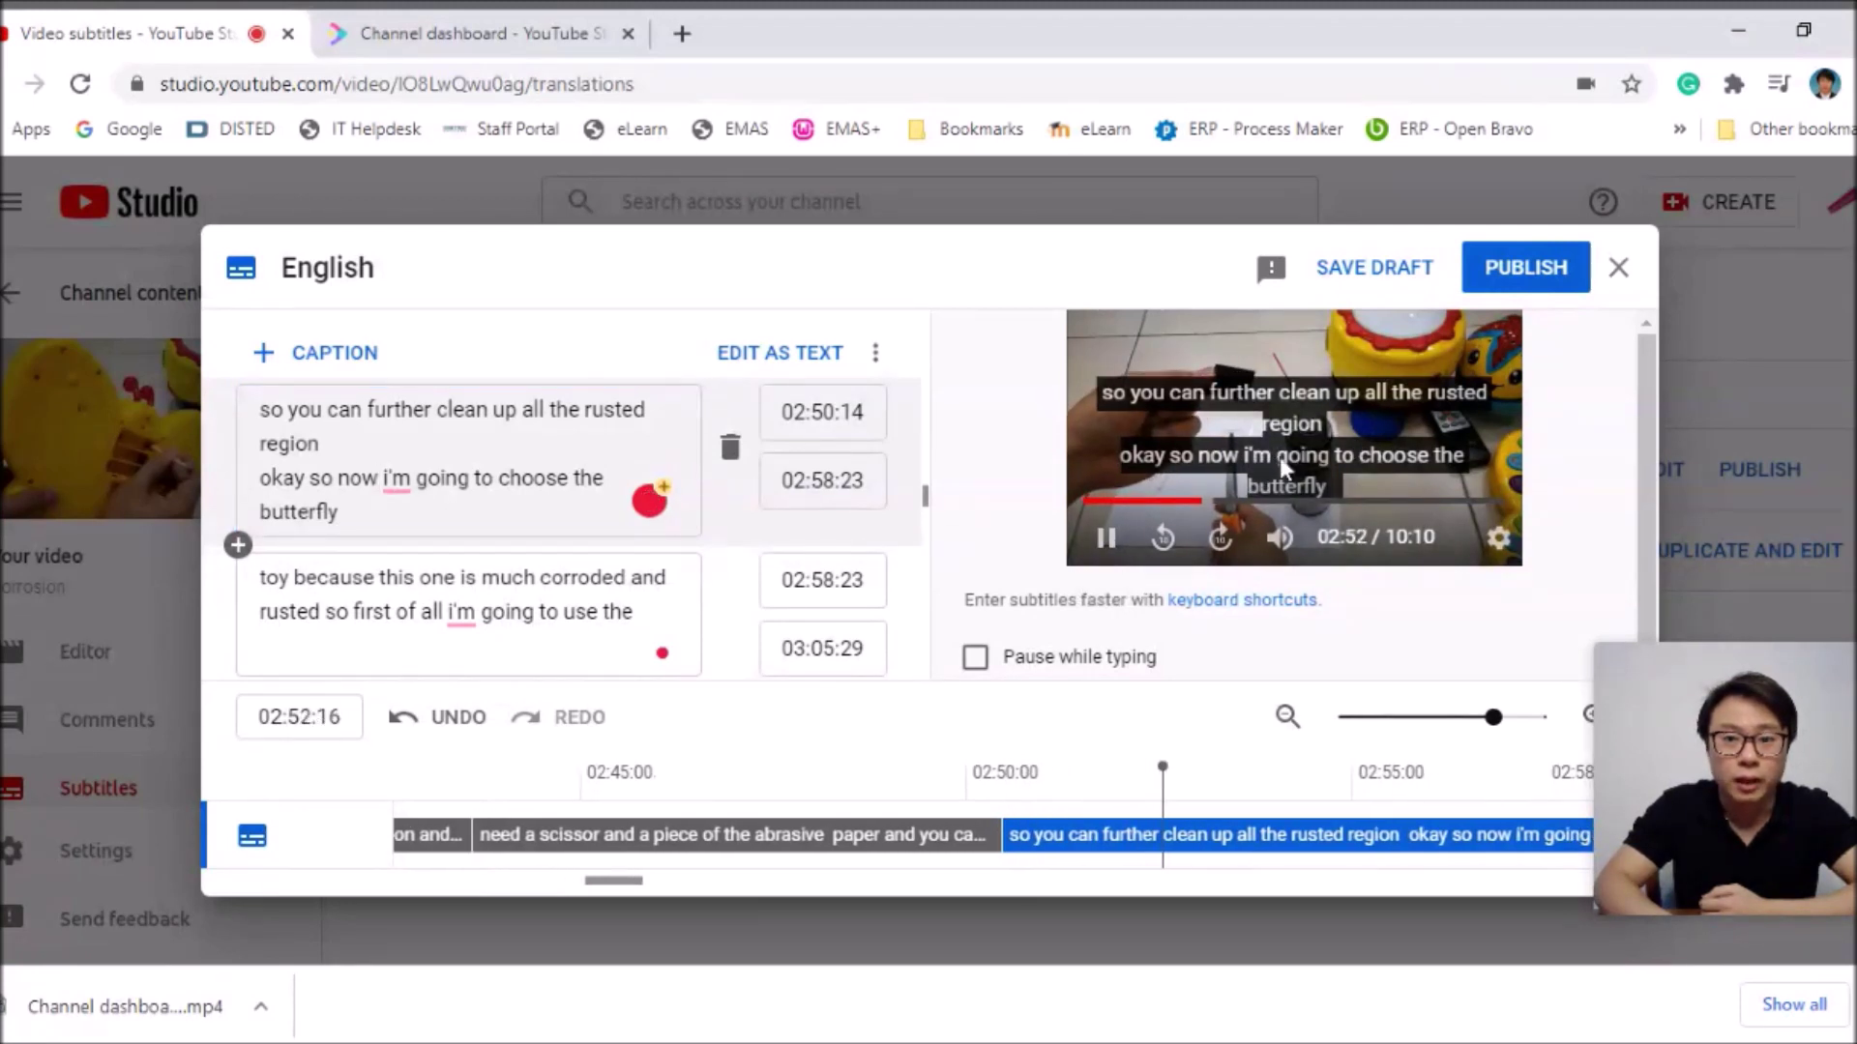
click(396, 477)
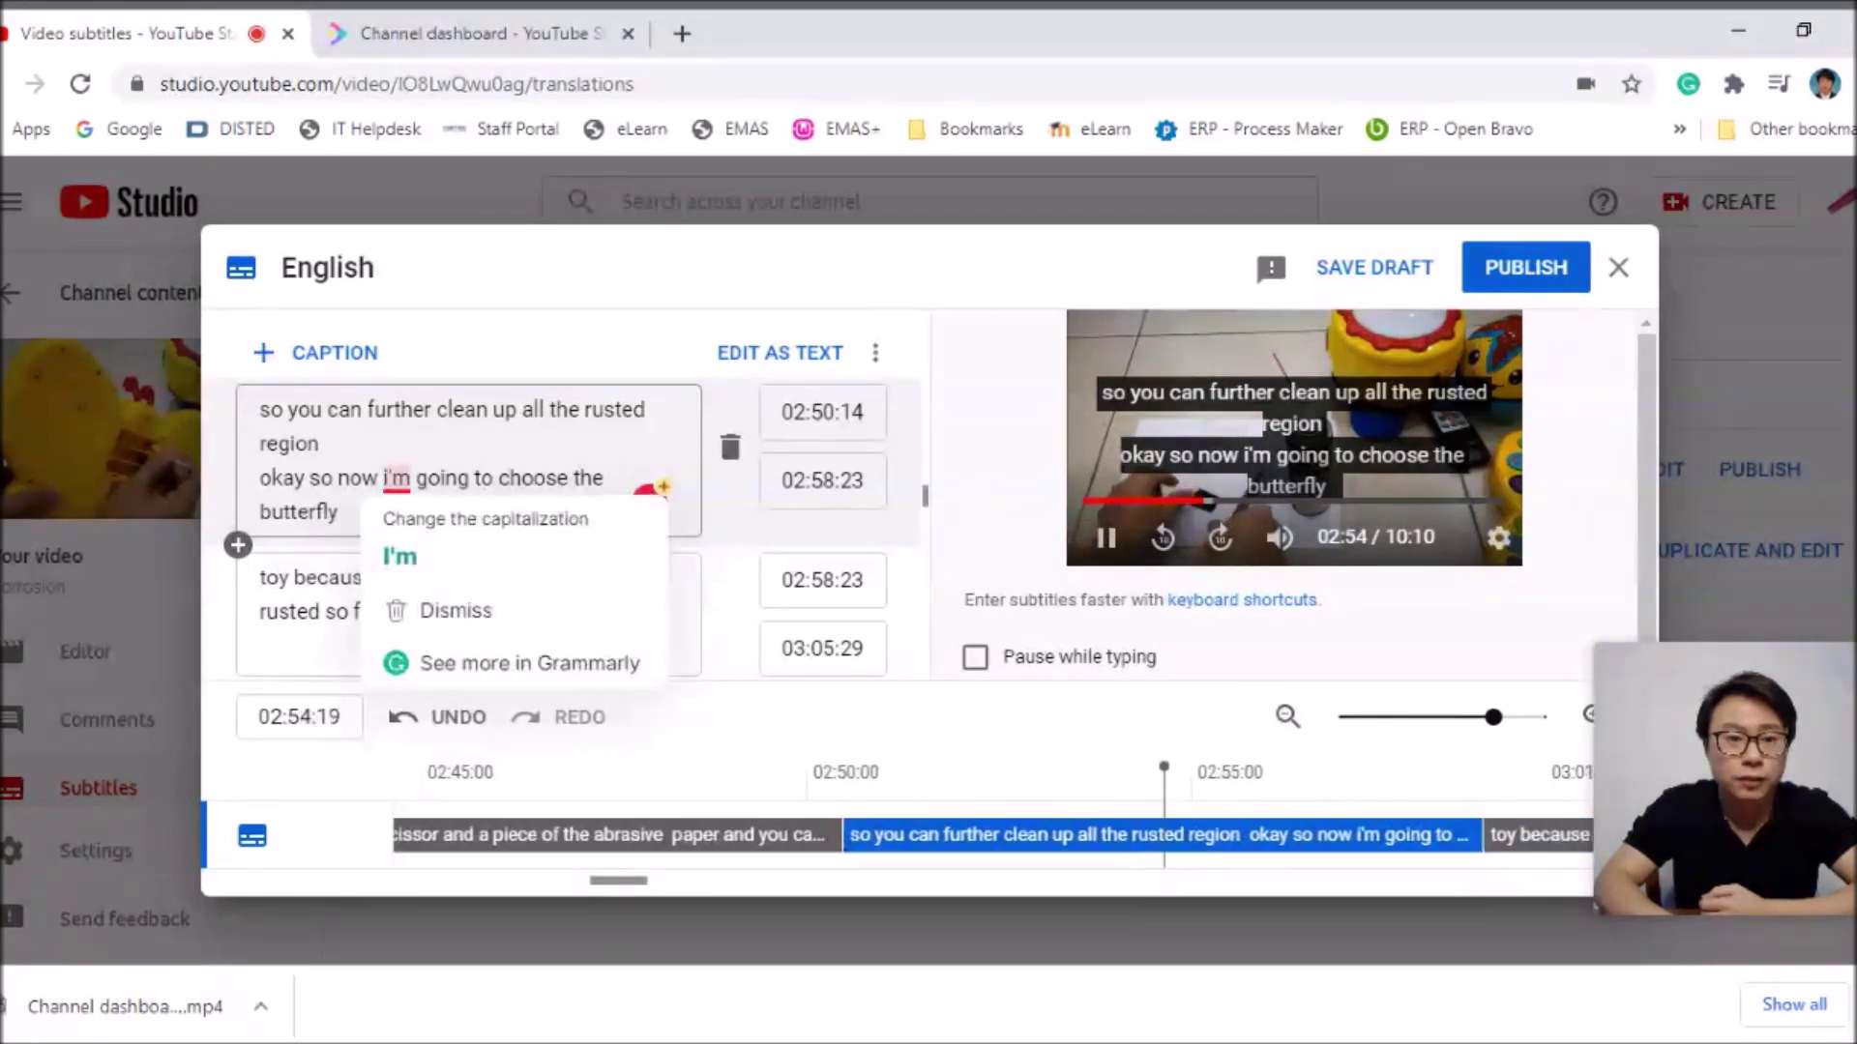
click(397, 550)
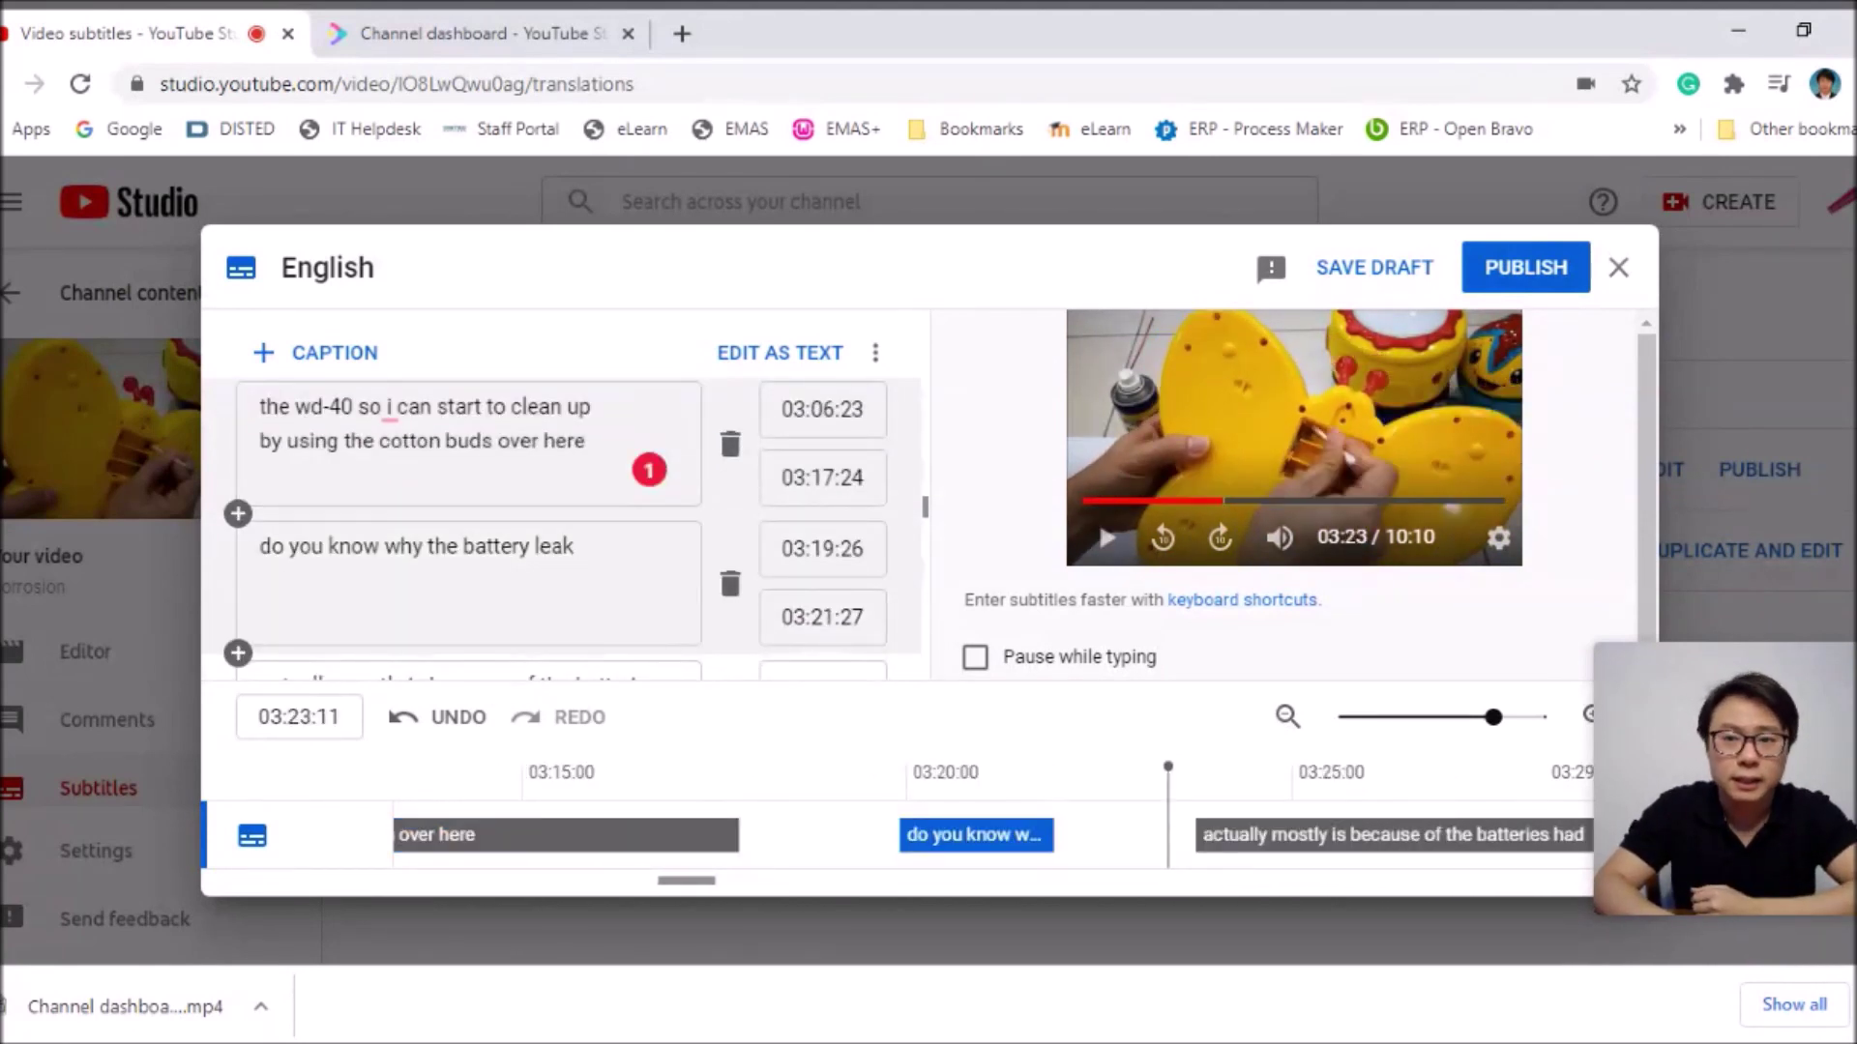
- Save the English subtitles as a draft and publish them, and go back to the channel content
click(1384, 279)
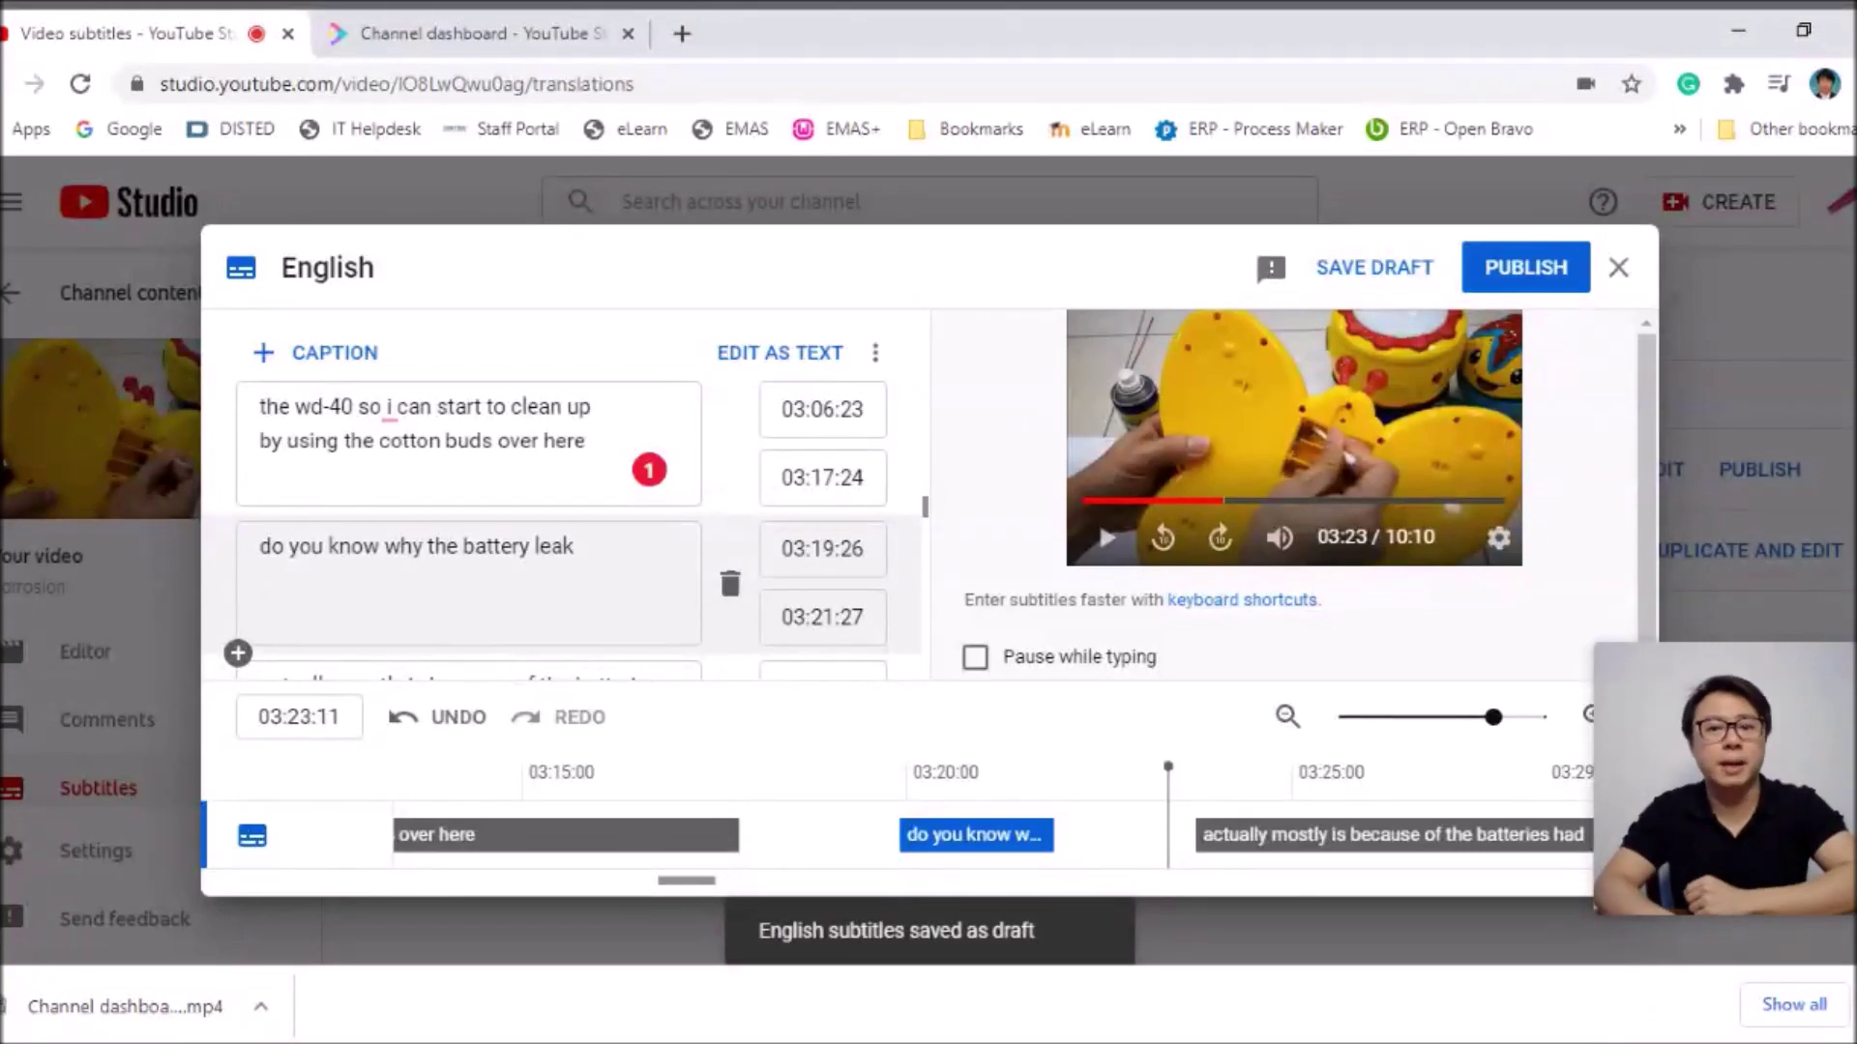
click(1520, 272)
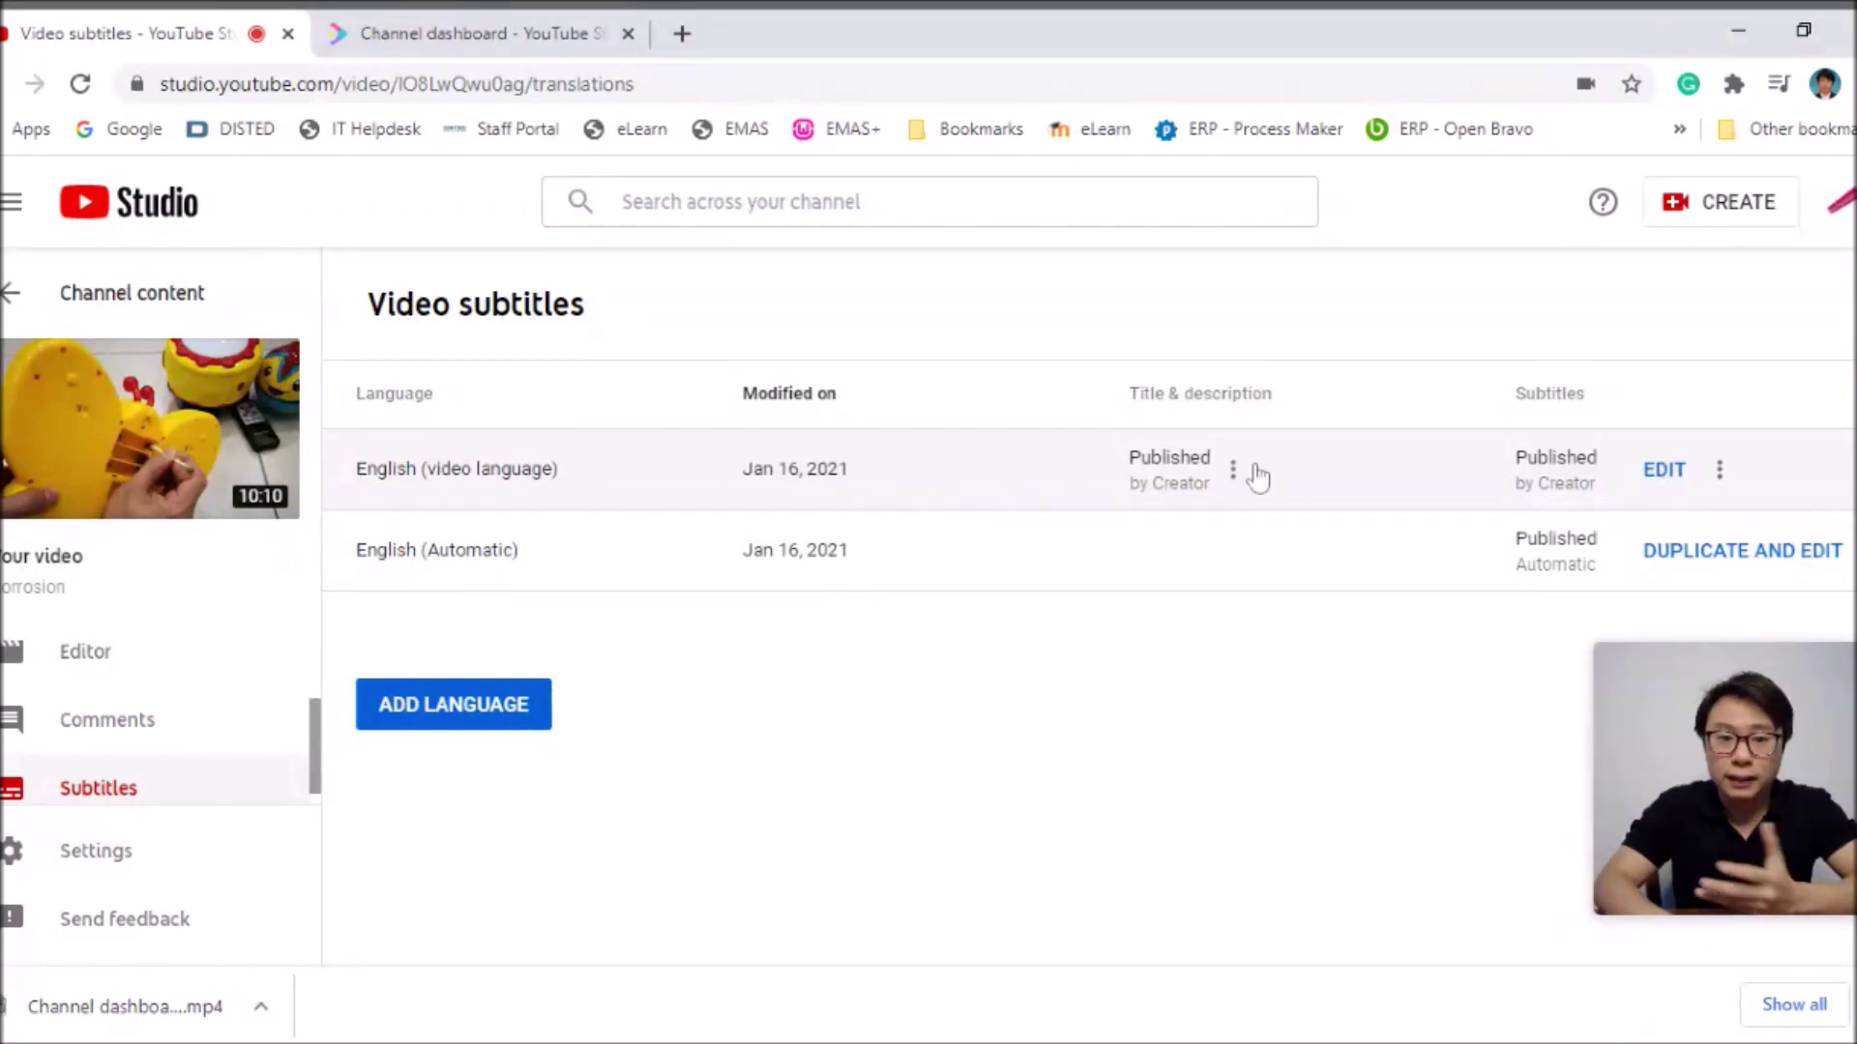
scroll(136, 664, up, 2)
click(12, 292)
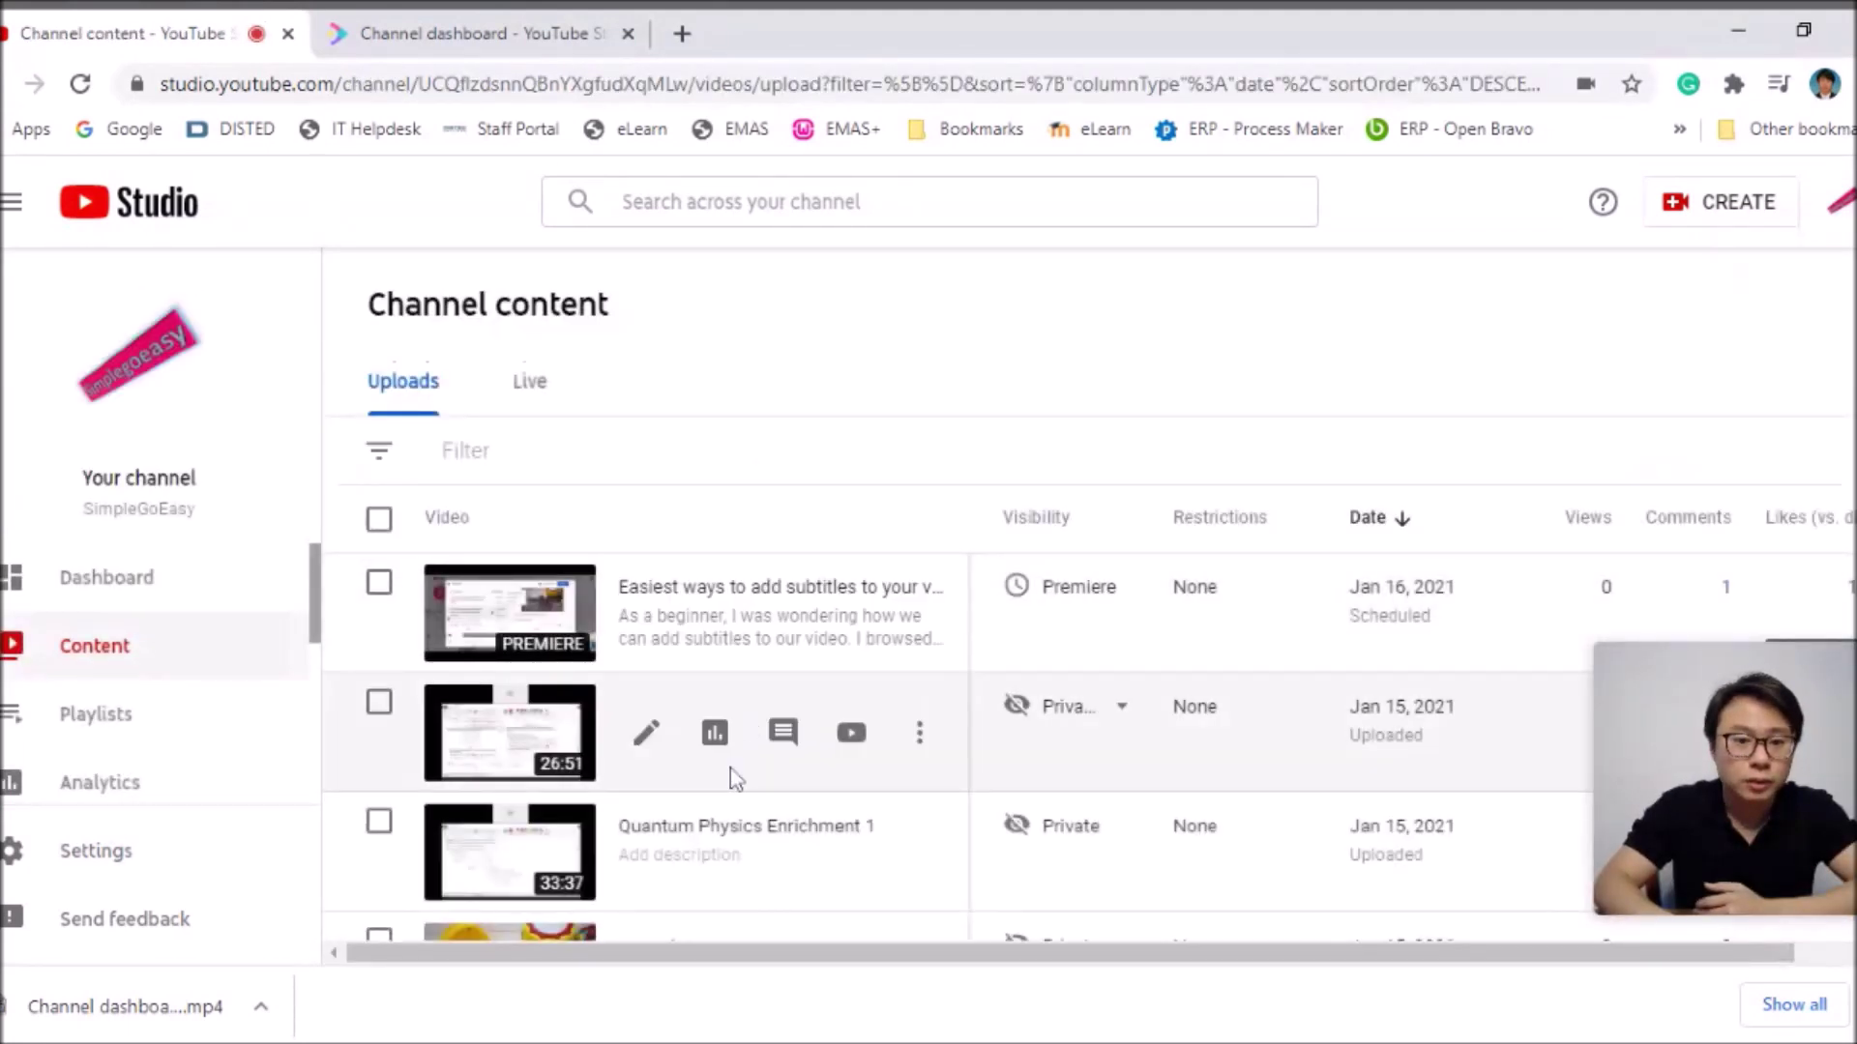
- Change the visibility of the 10:10 corrosion video to Public
scroll(734, 774, down, 2)
click(1117, 815)
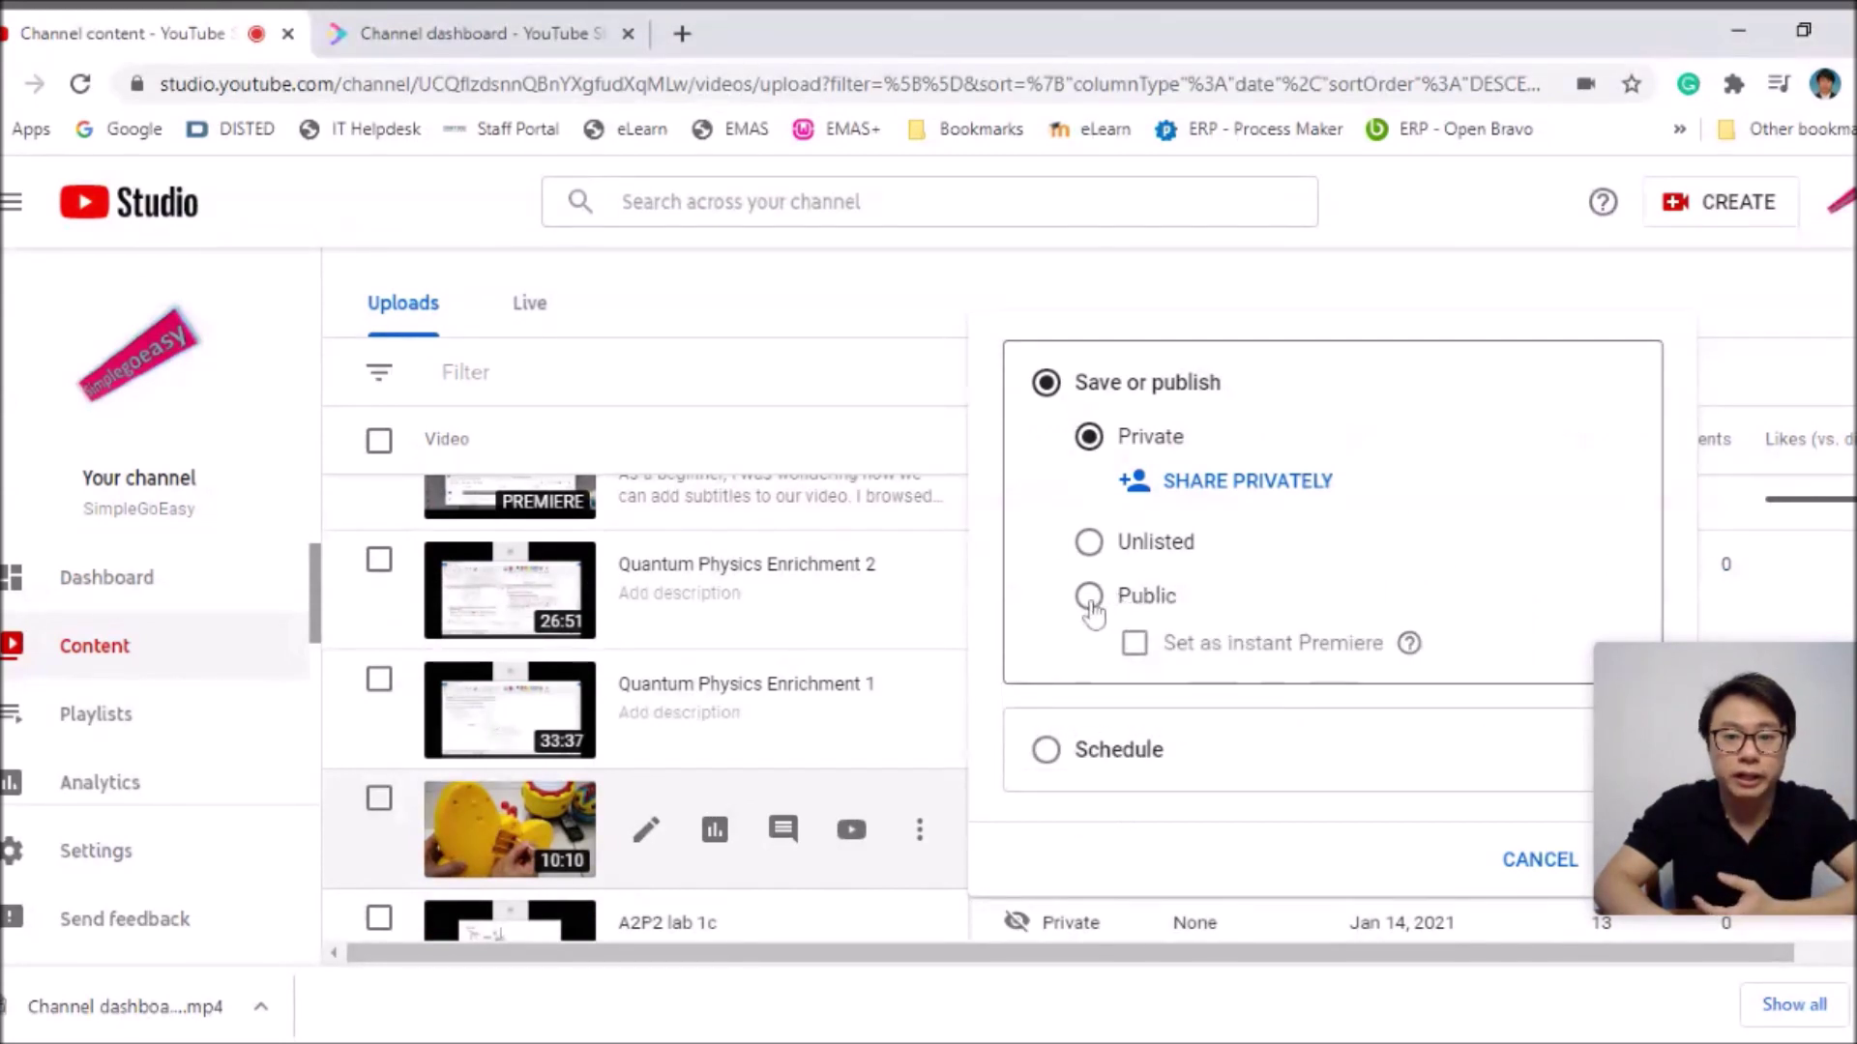
click(1093, 601)
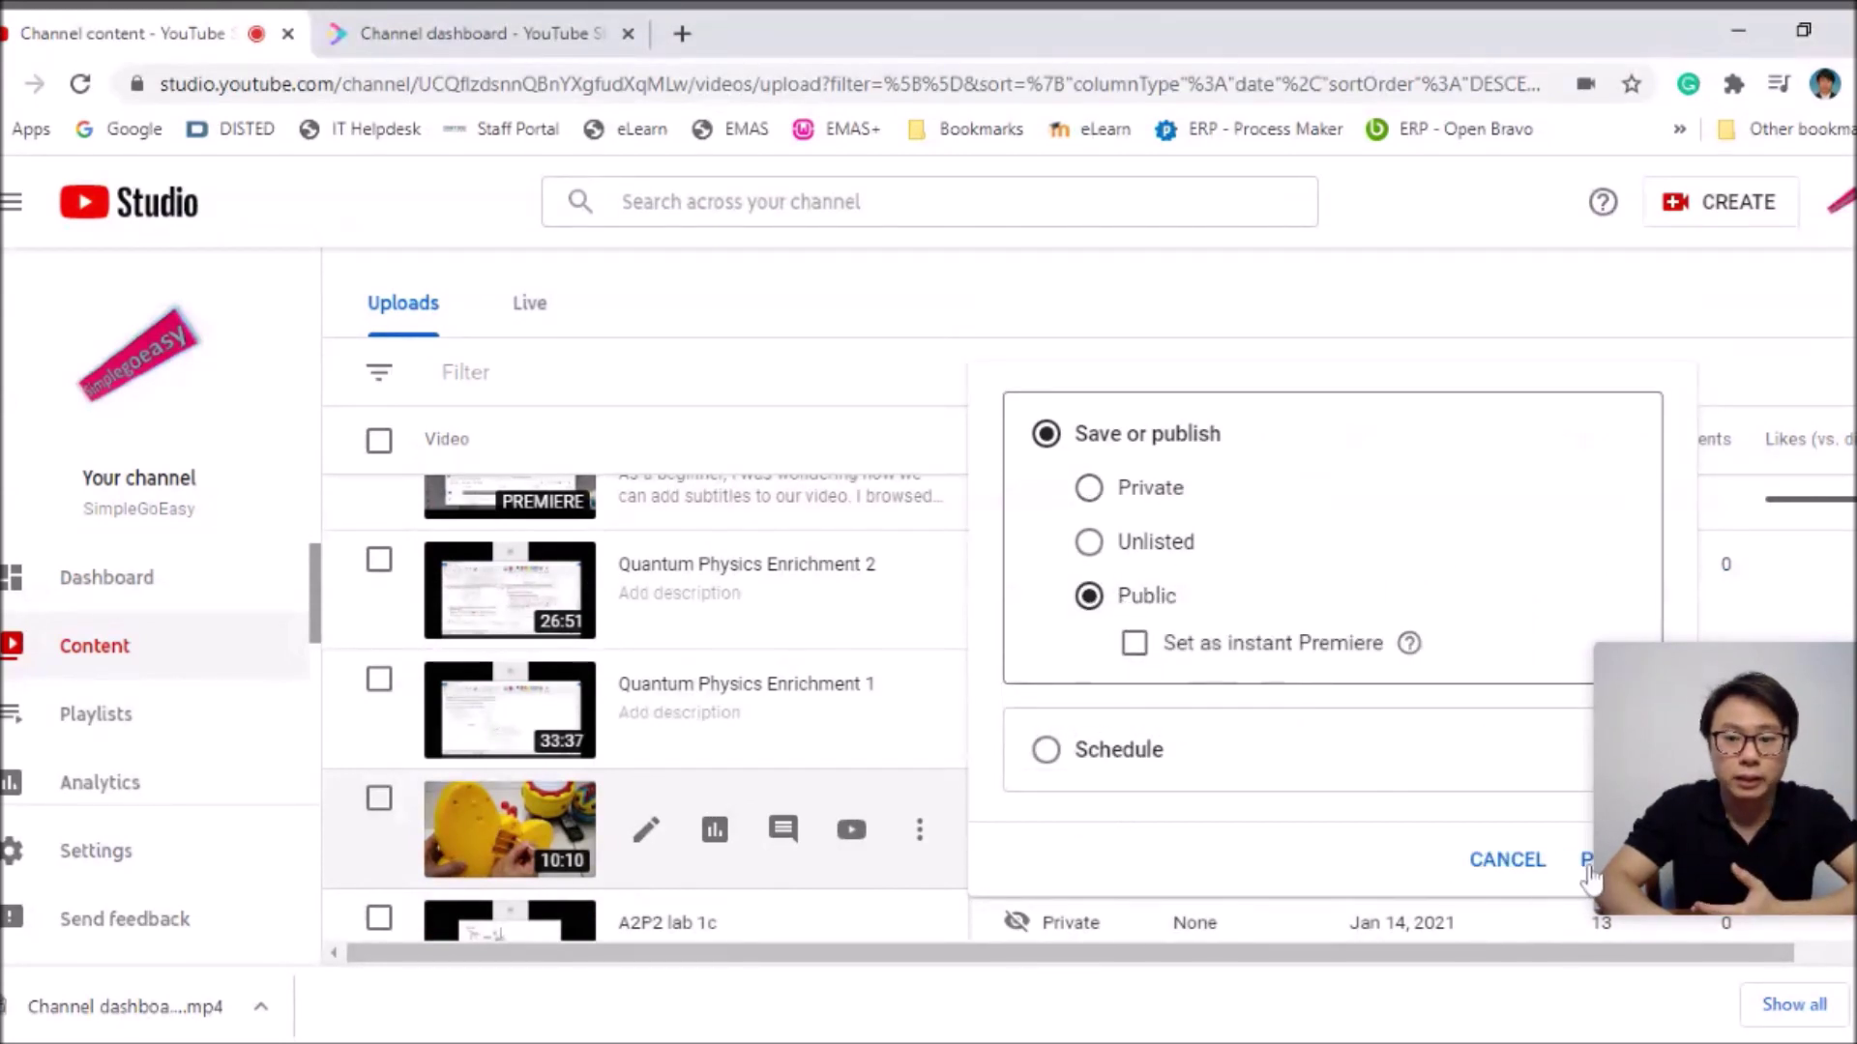